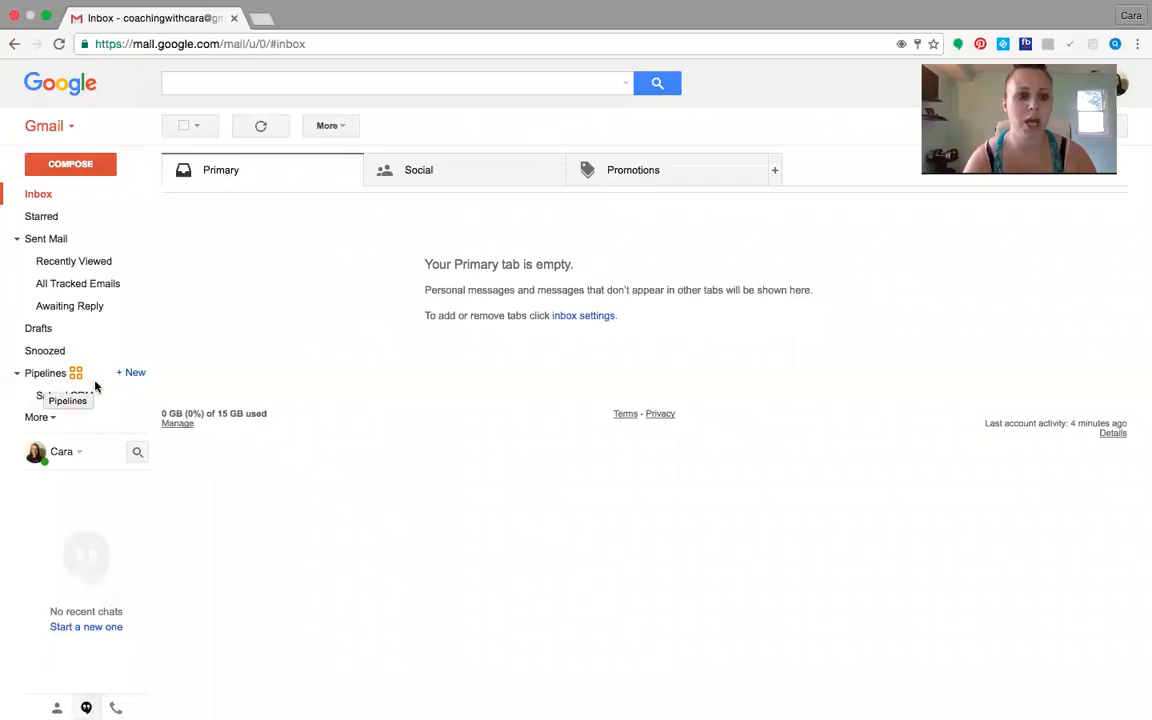
Create a Sales / CRM pipeline for just yourself, without adding team members, and open it, declining the Streak tour
left_click(130, 377)
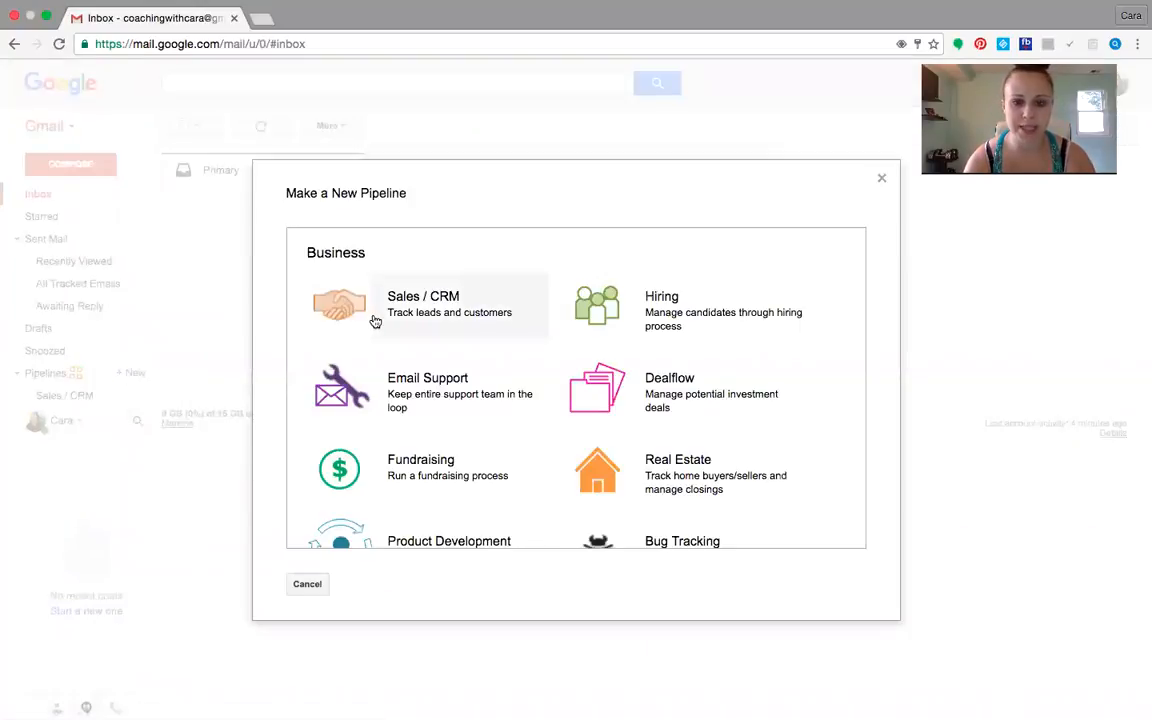
left_click(375, 321)
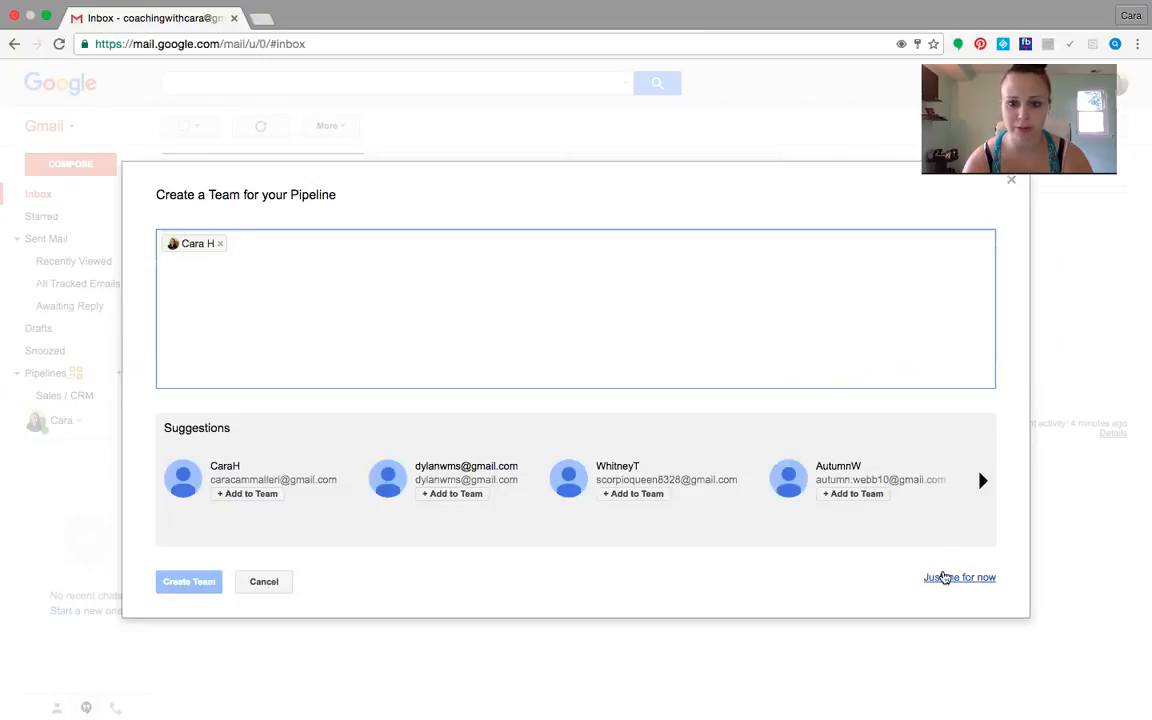
left_click(984, 482)
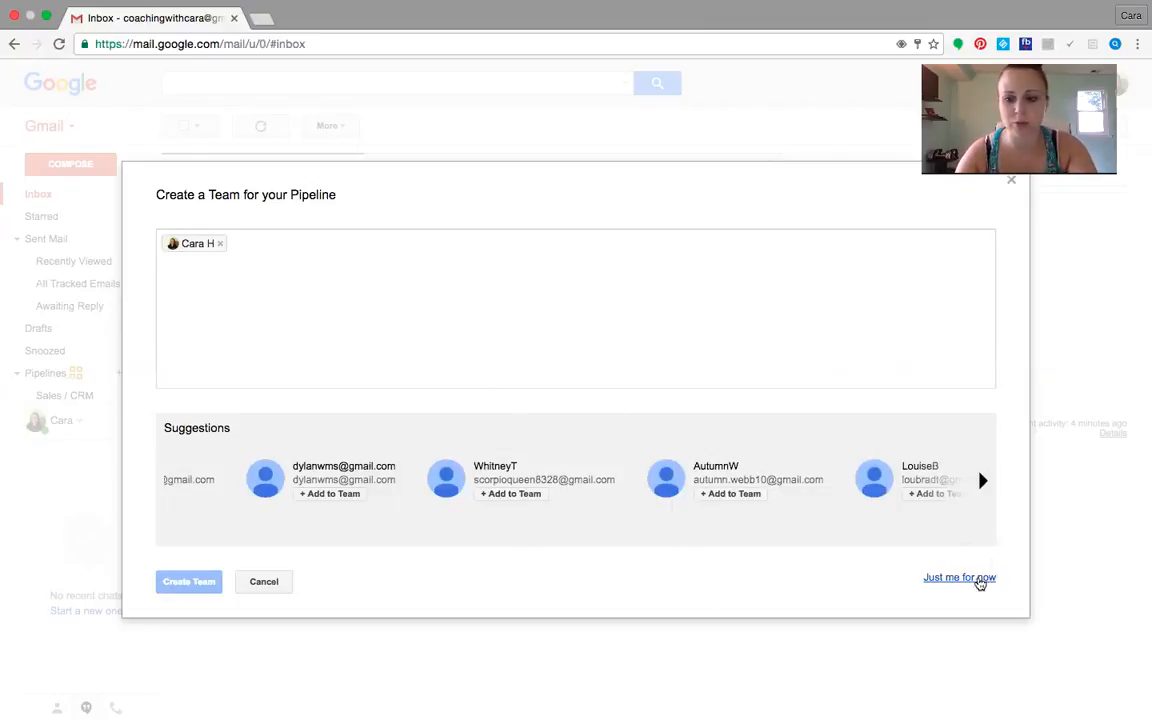
left_click(968, 578)
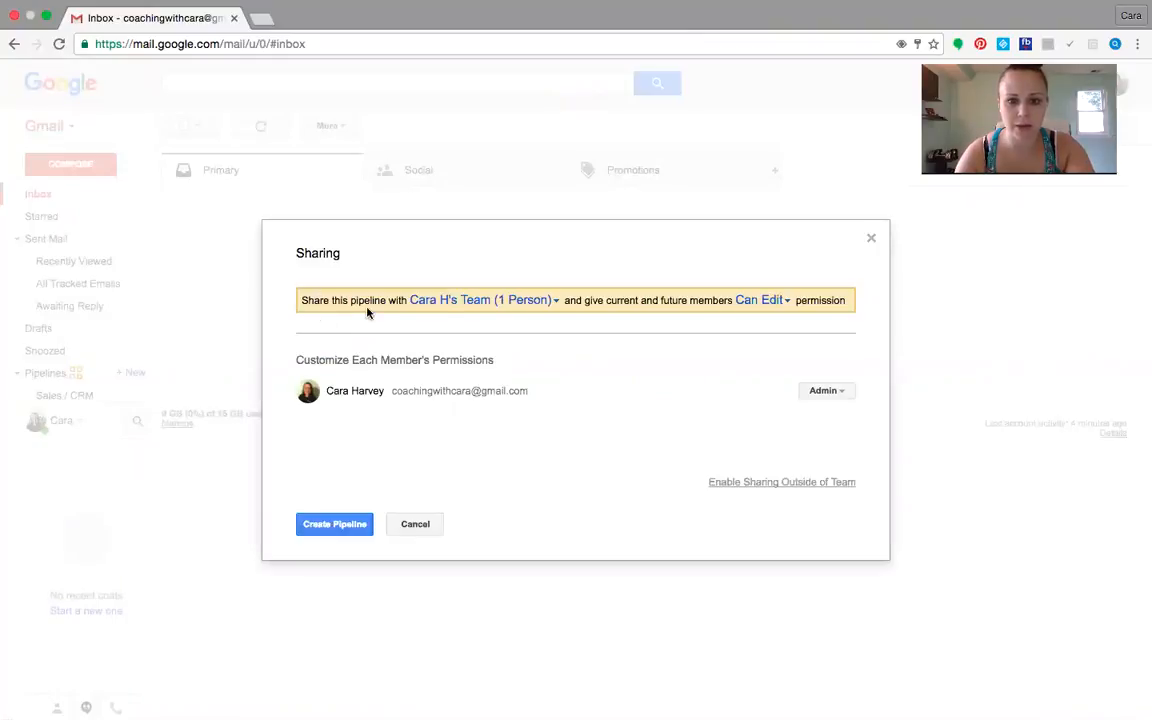
left_click(336, 528)
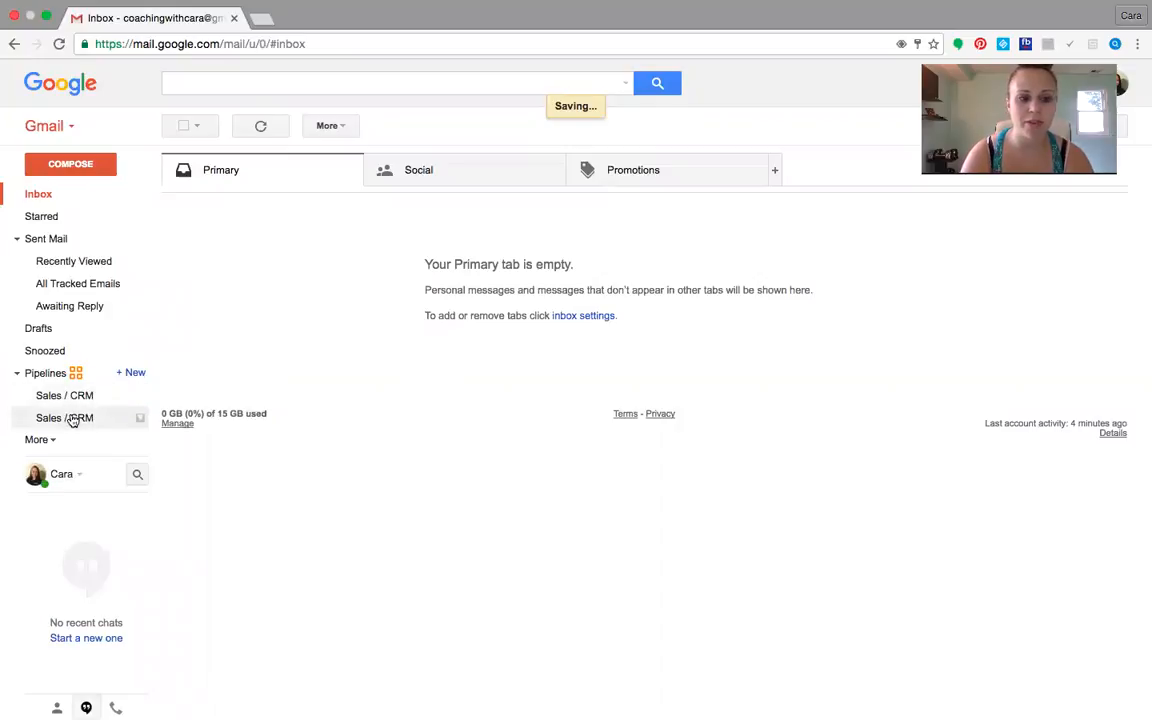
left_click(139, 420)
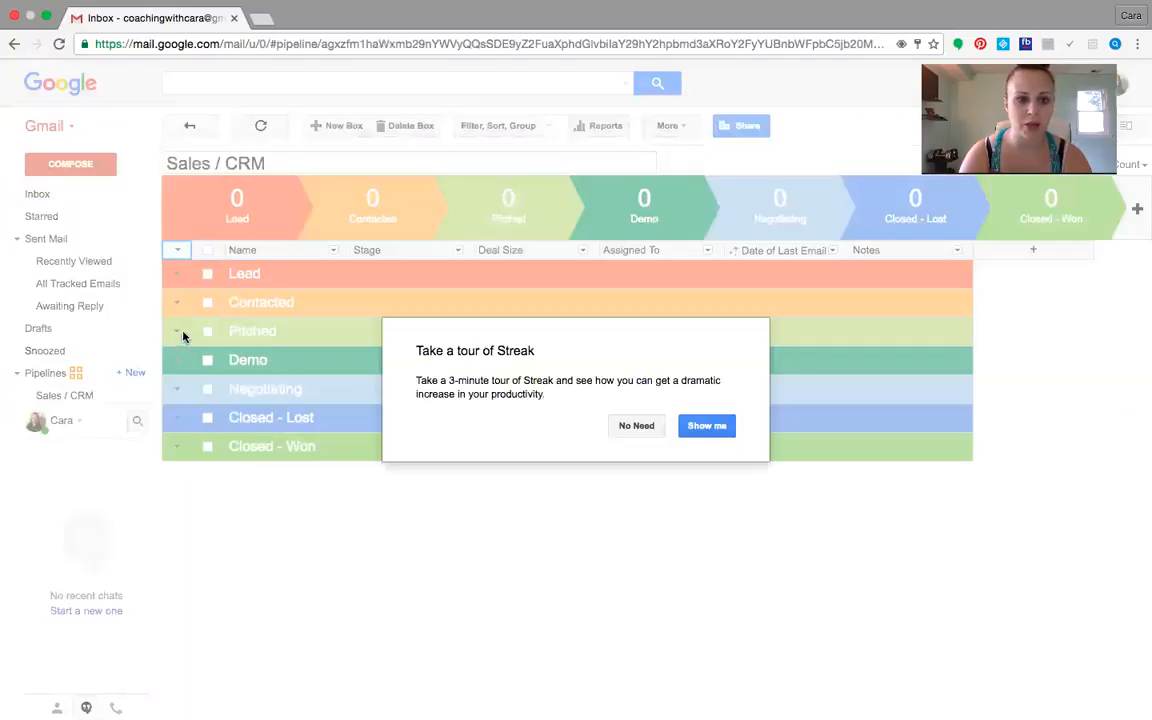
left_click(630, 425)
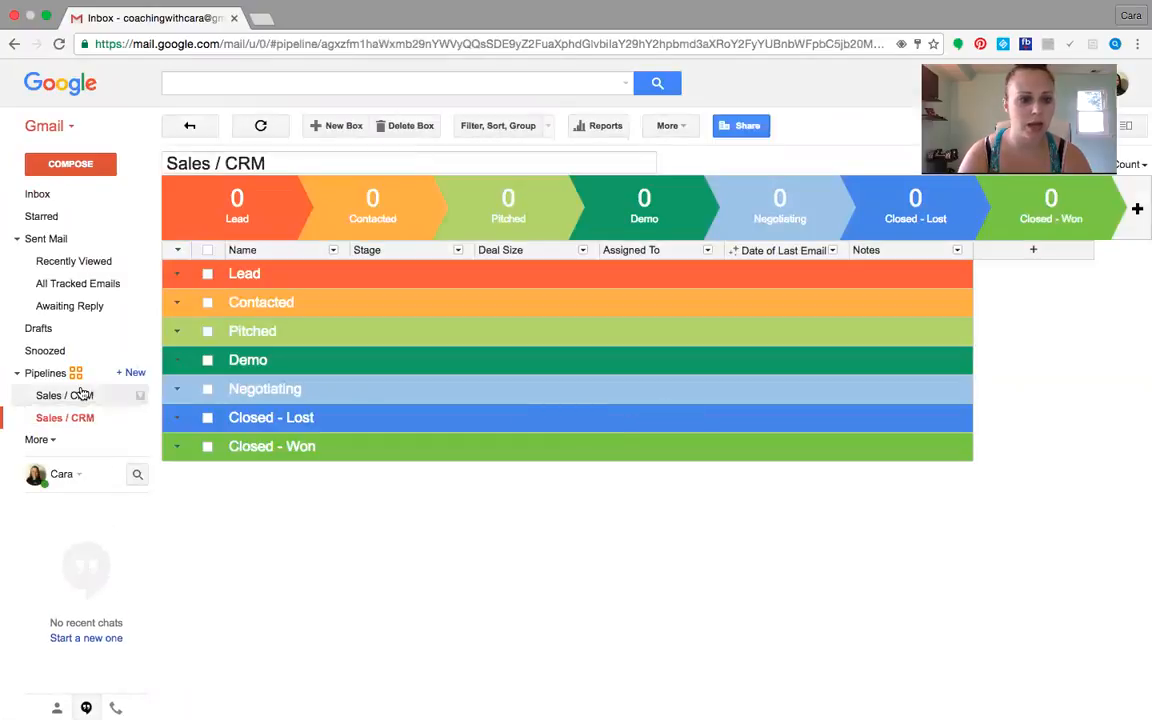
Rename the newly created Sales / CRM pipeline as Master Pipeline
left_click(143, 421)
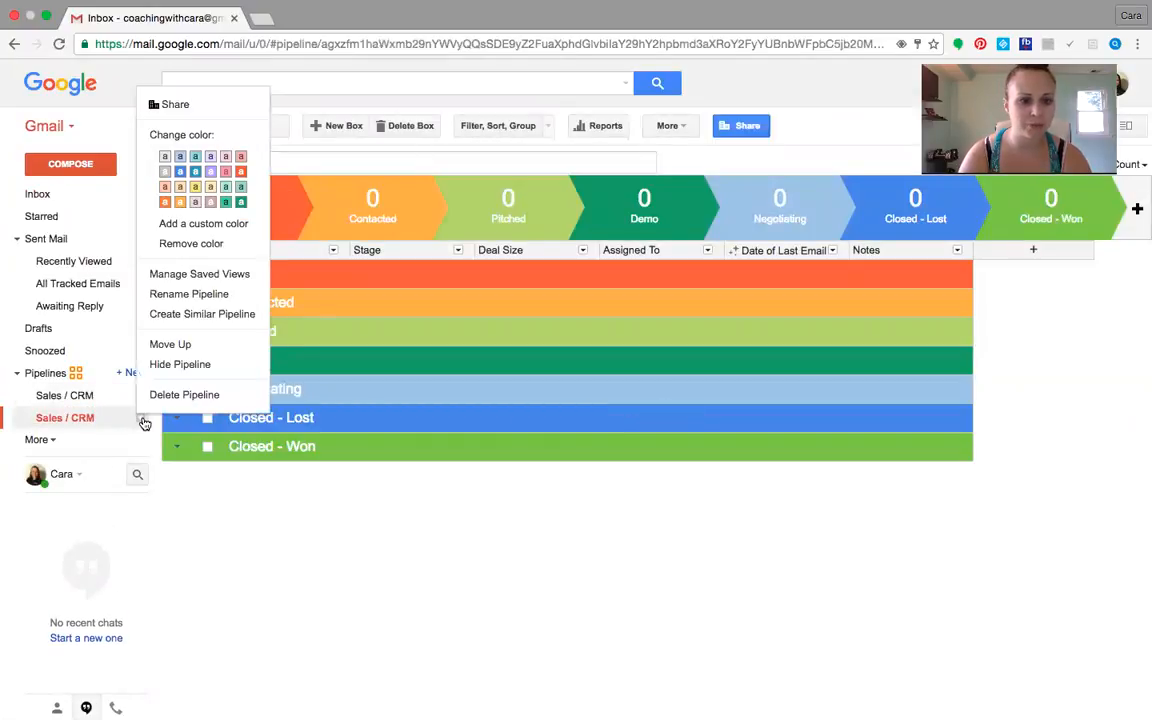
left_click(193, 300)
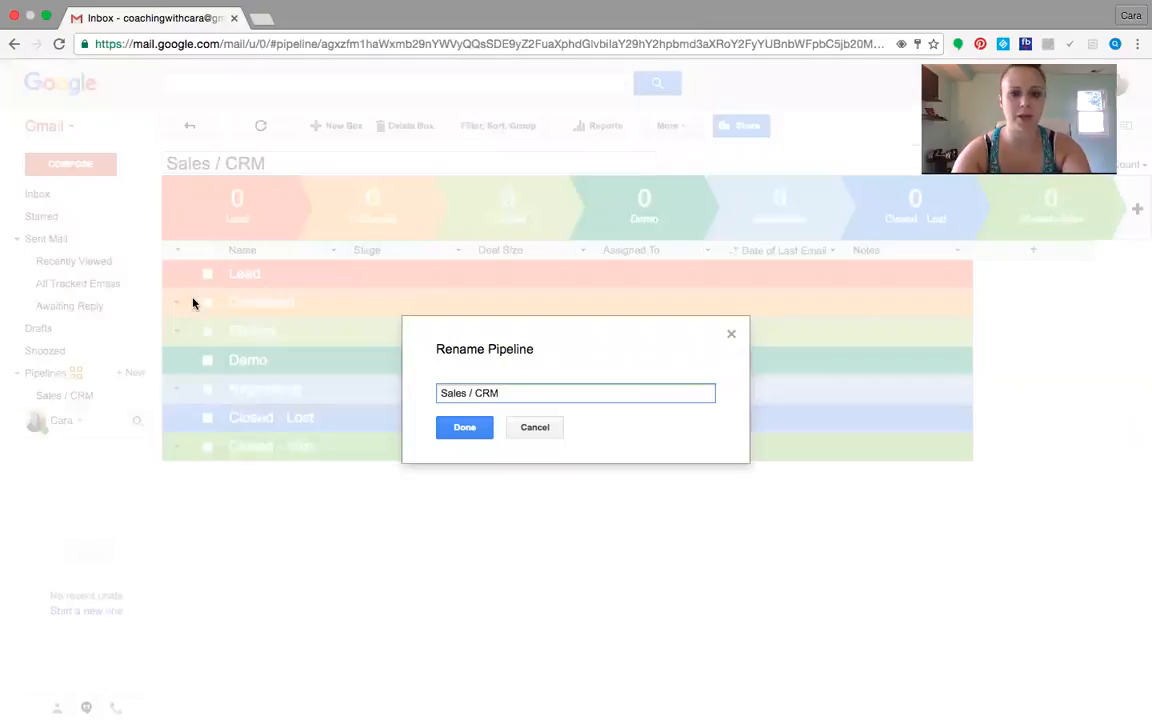
key("BackSpace")
key("BackSpace")
key("BackSpace")
key("BackSpace")
key("BackSpace")
key("BackSpace")
type("Master Pipeline")
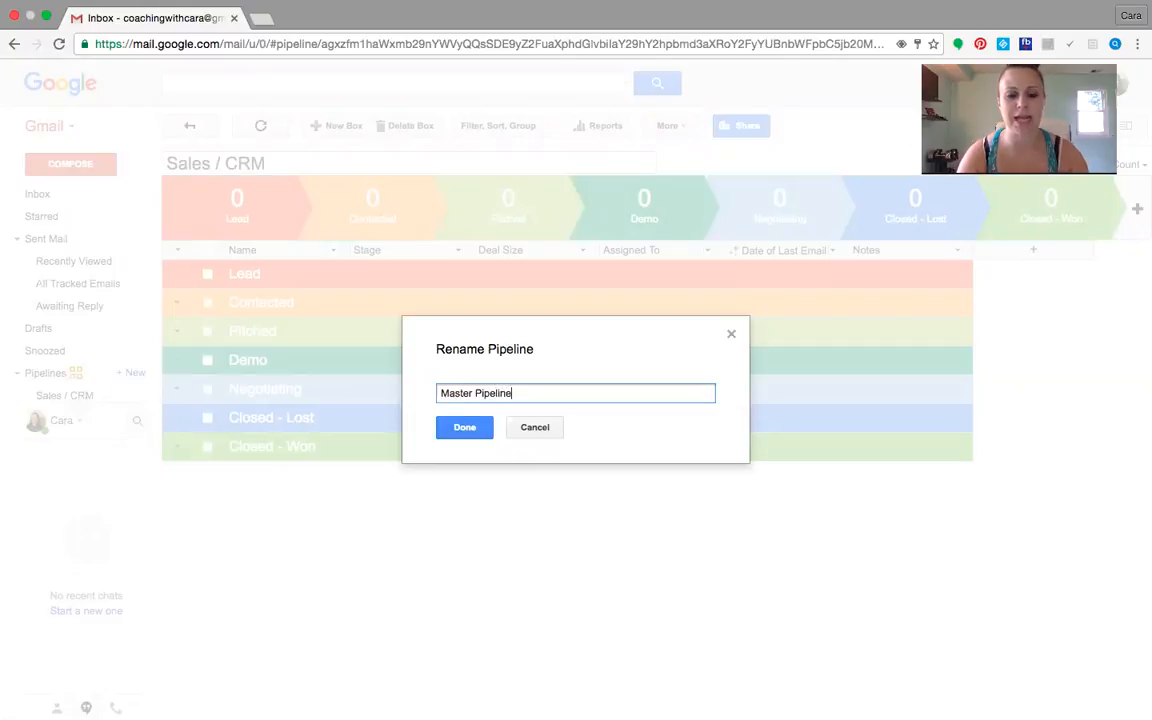
left_click(464, 427)
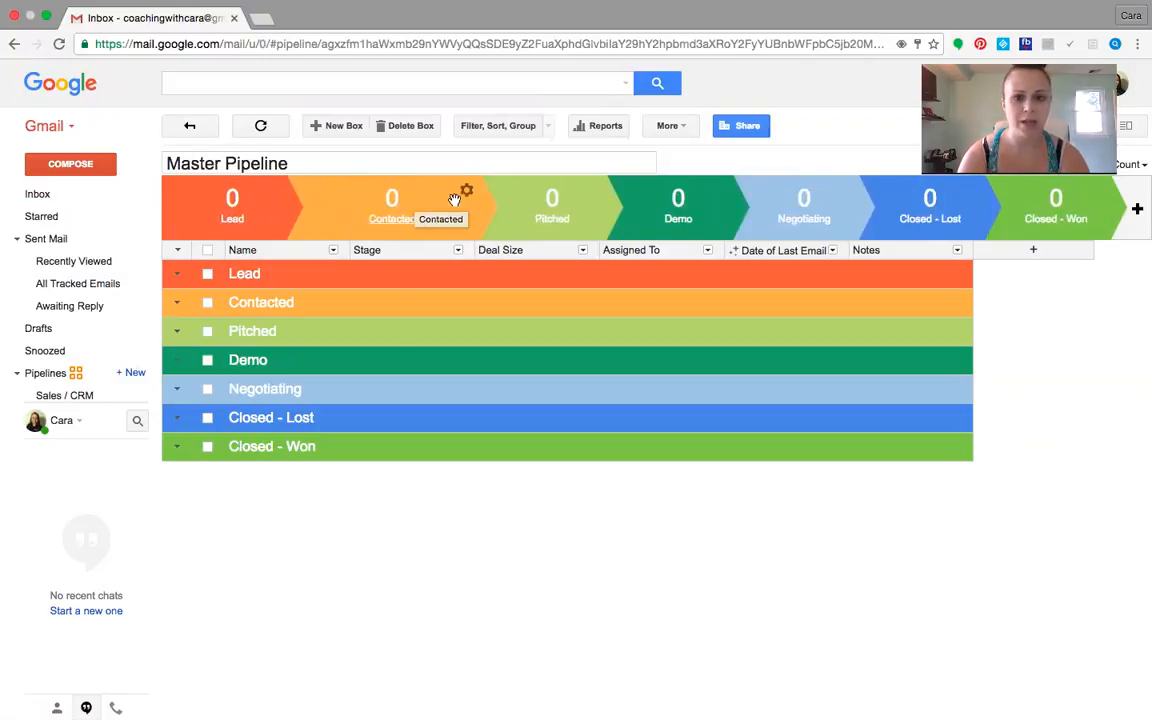
Try to rename the Contacted and Pitched stages of the pipeline
left_click(466, 193)
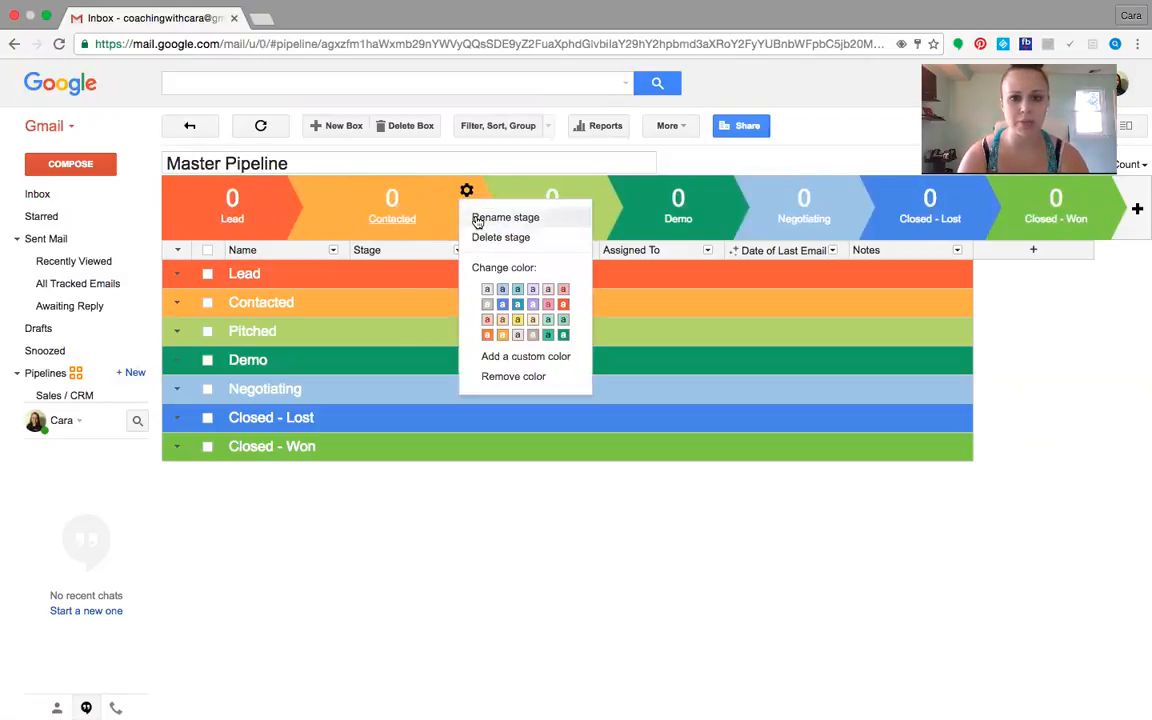
left_click(478, 219)
mouse_move(409, 222)
left_mouse_down()
mouse_move(319, 220)
mouse_move(419, 220)
left_mouse_up()
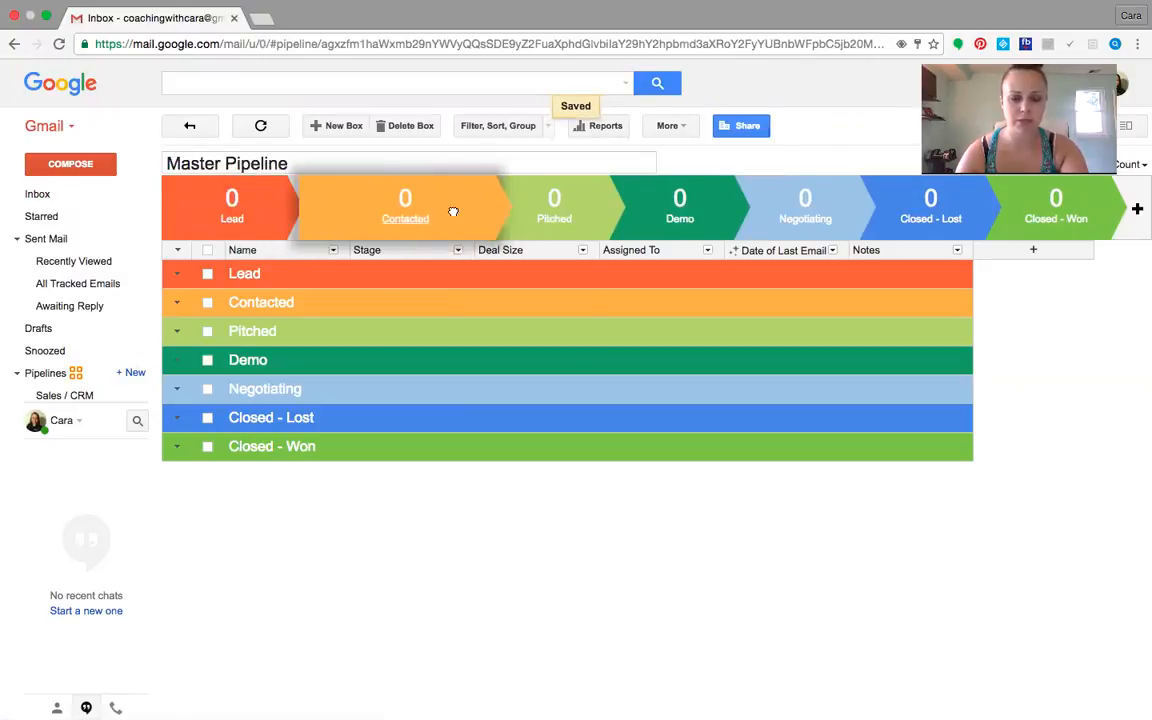
left_click_drag(443, 212, 635, 200)
left_click(638, 191)
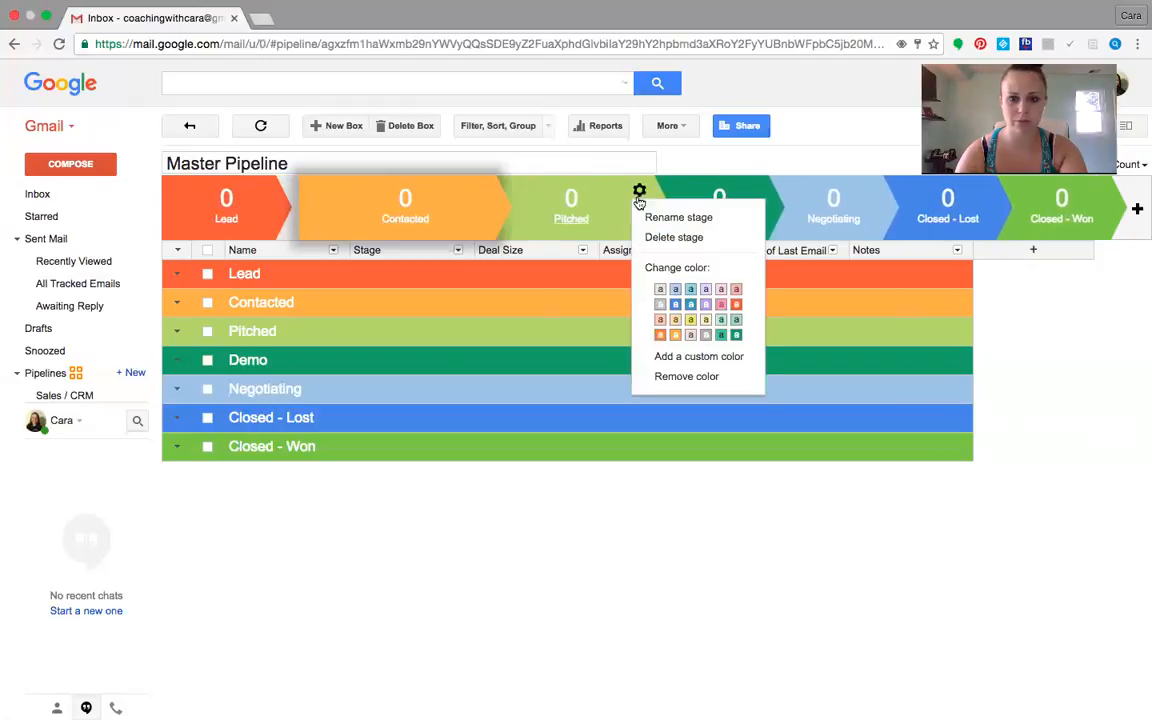
left_click(645, 215)
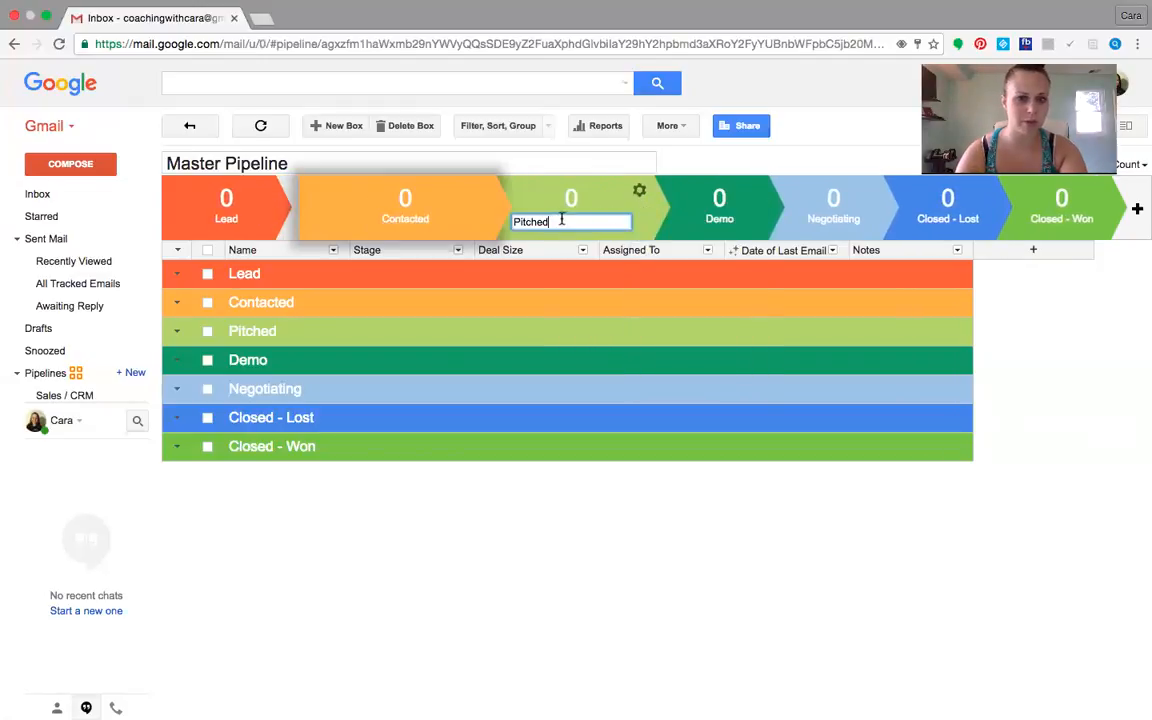
left_click(823, 154)
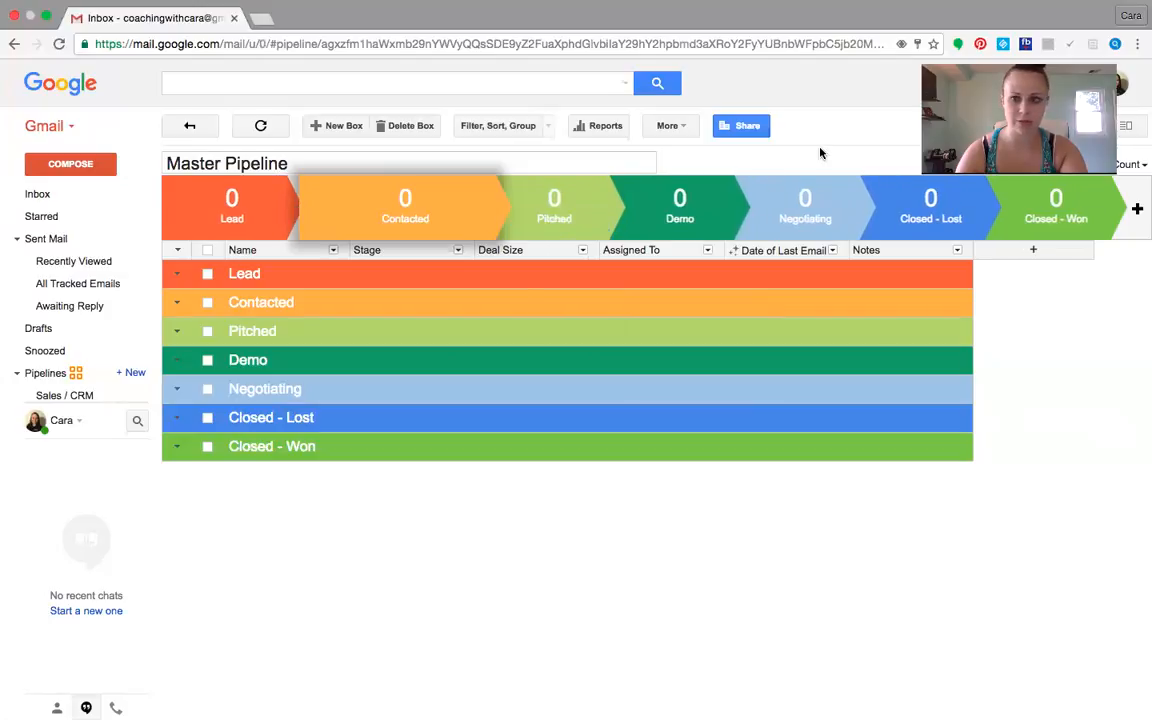
right_click(483, 219)
left_click(490, 208)
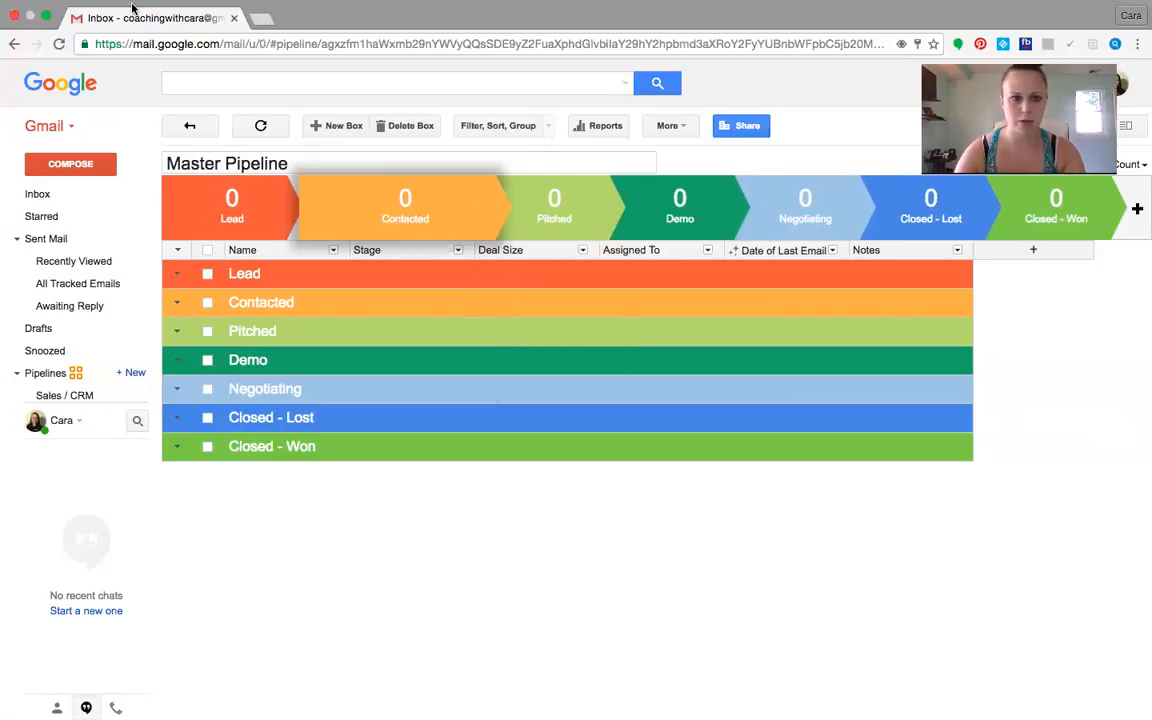
Reload the page with the pipeline and decline the Streak tour
left_click(60, 44)
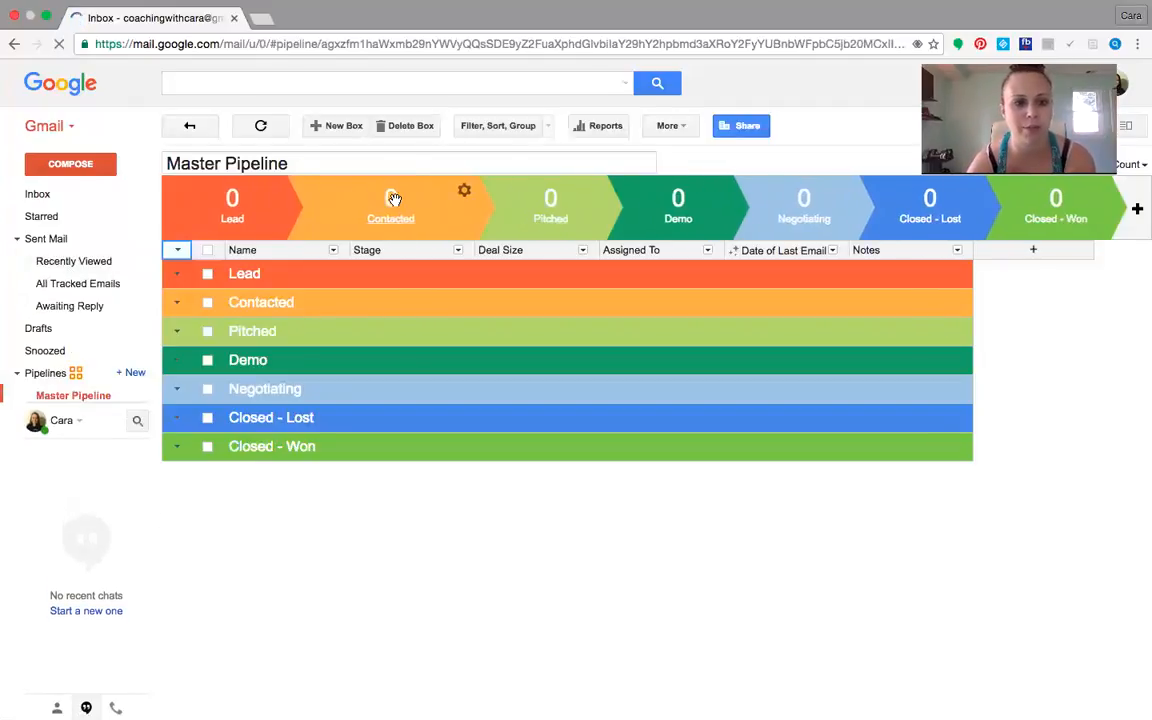
left_click(466, 190)
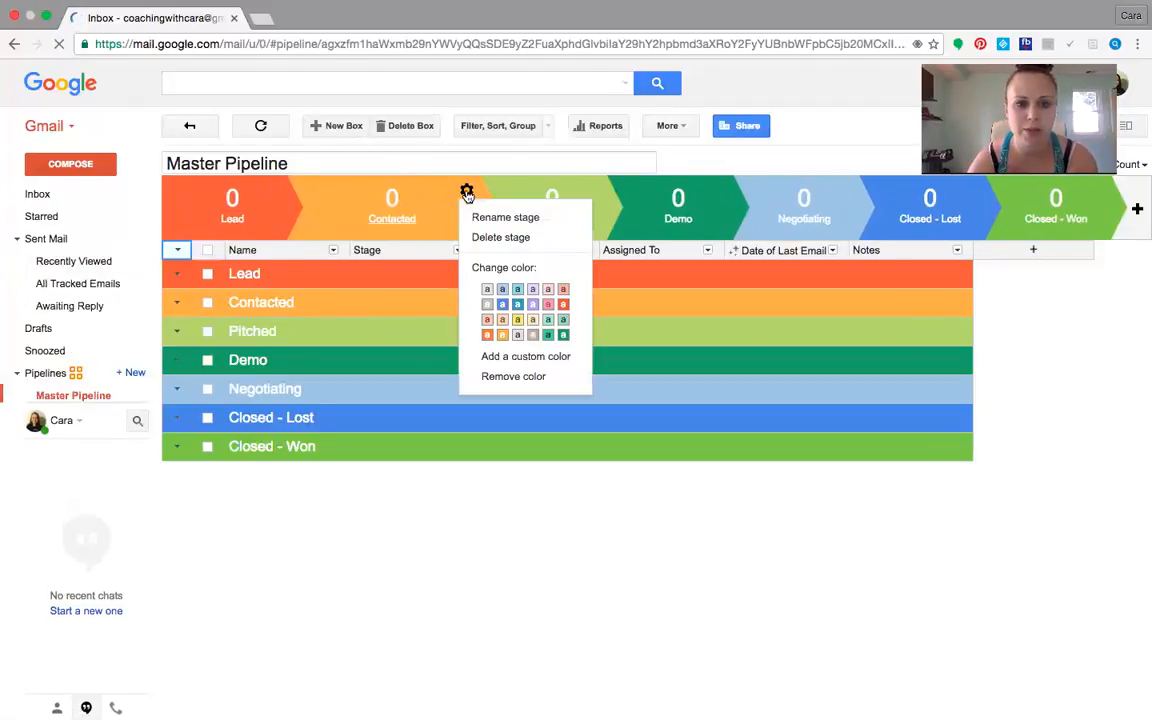
left_click(476, 218)
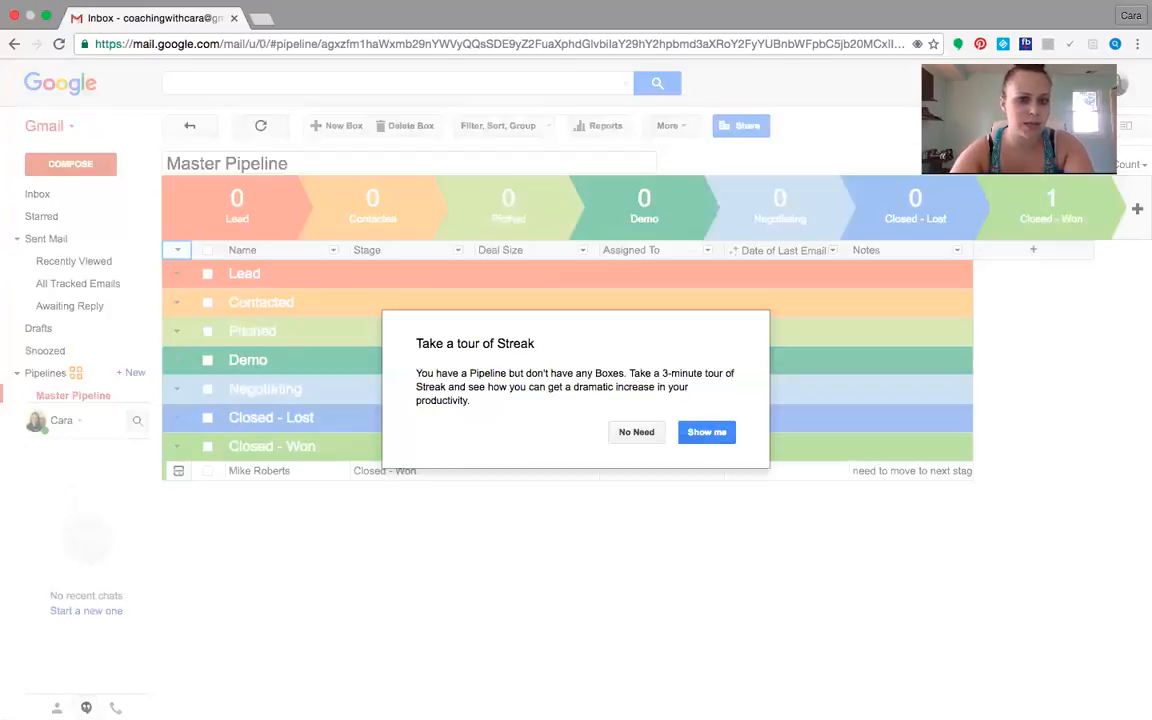
left_click(630, 432)
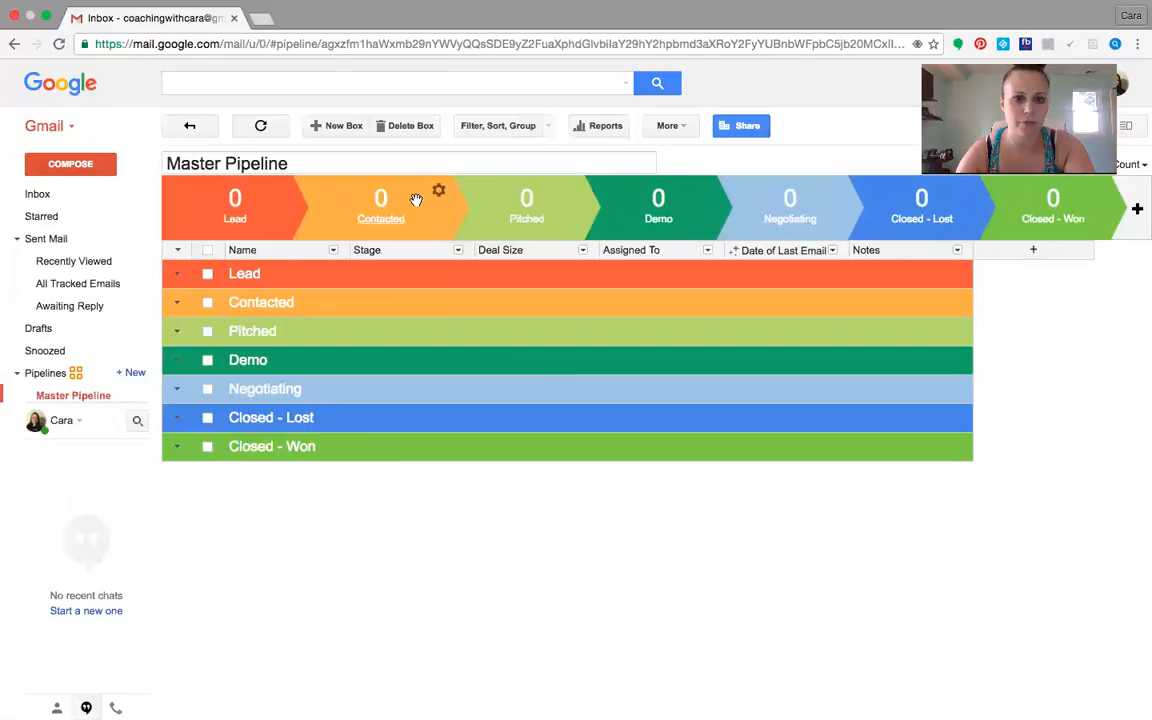
Rename the pipeline's Contacted stage as FORM
left_click(466, 190)
left_click(480, 218)
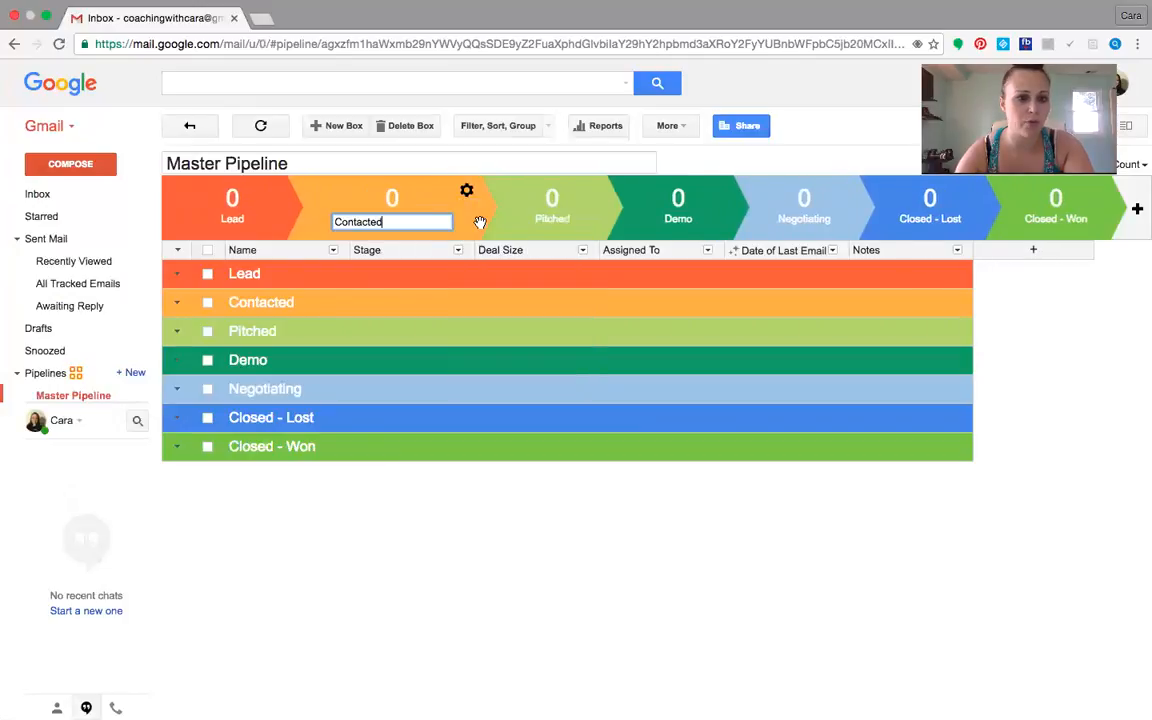
left_click_drag(395, 221, 324, 216)
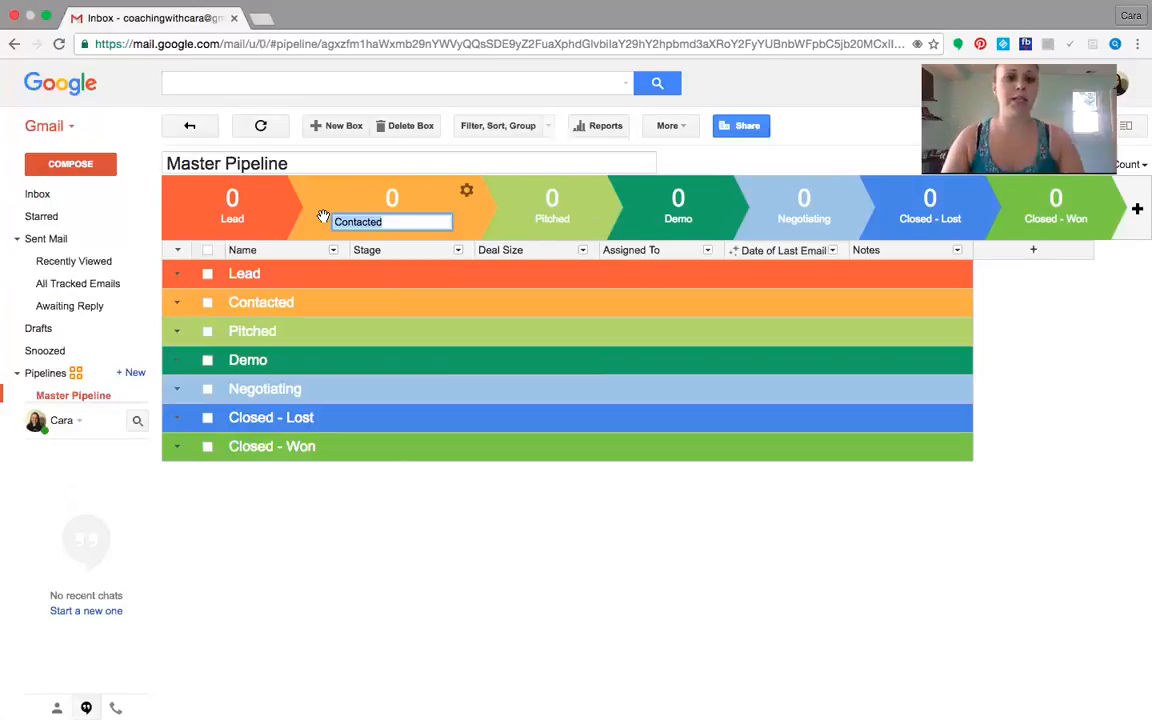
type("FORM")
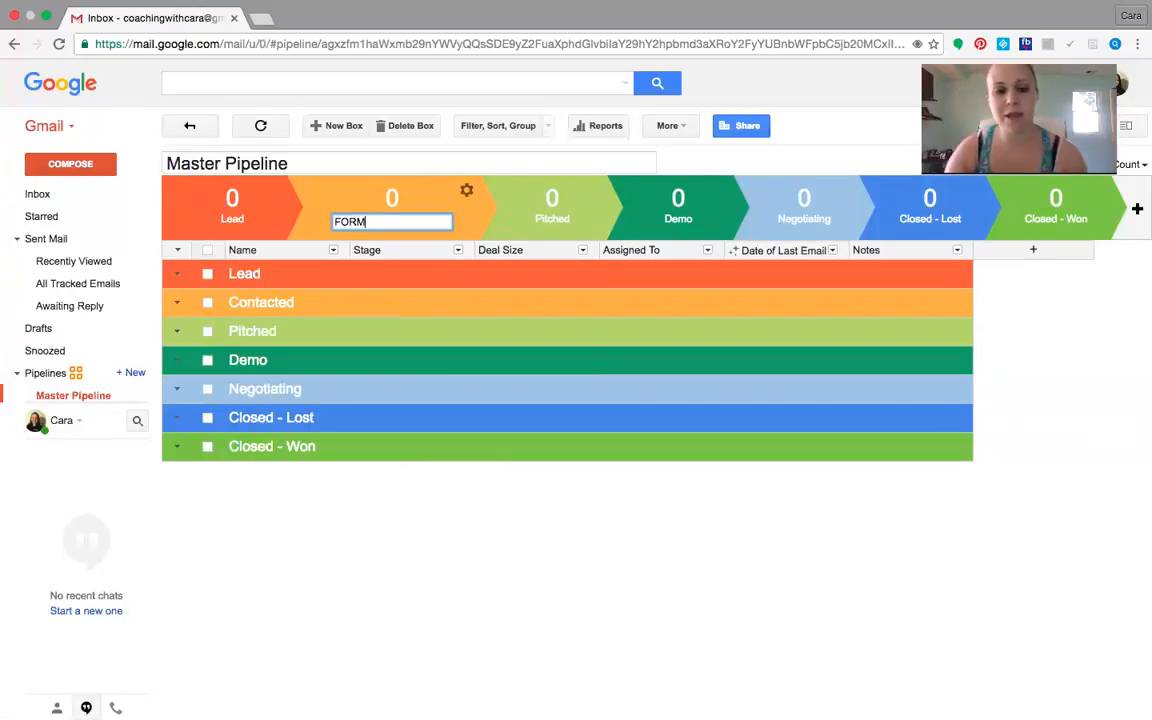
key("Return")
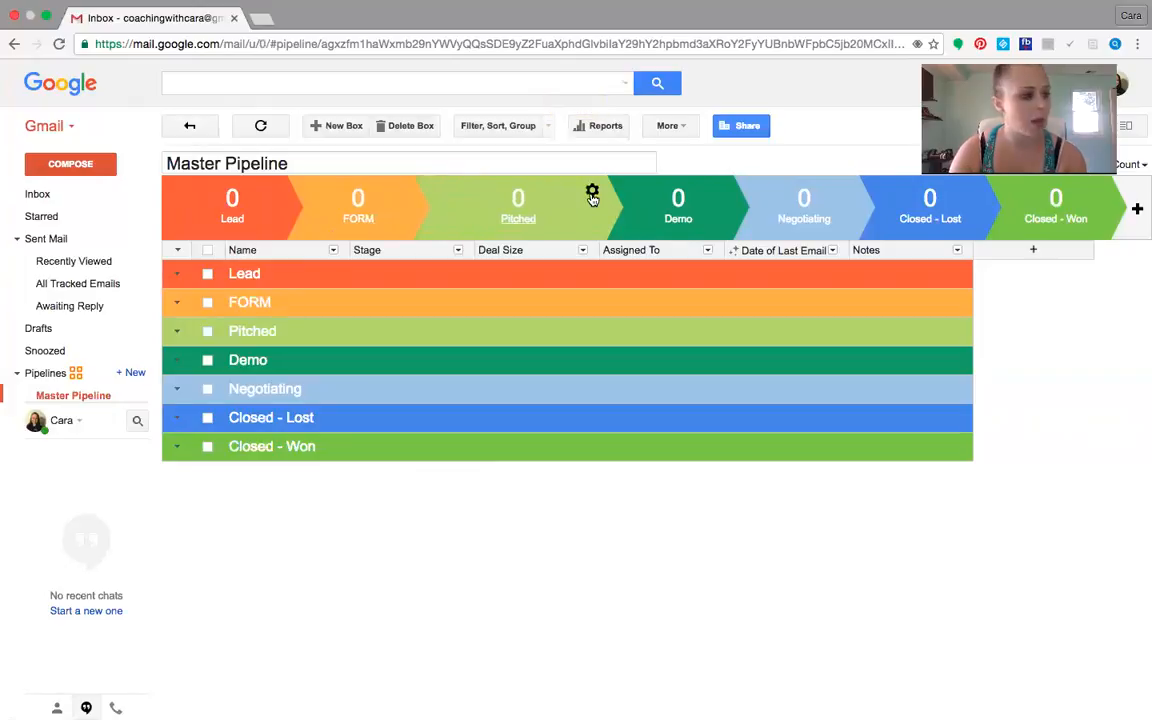
Rename the pipeline's Pitched stage as Google Form
left_click(592, 194)
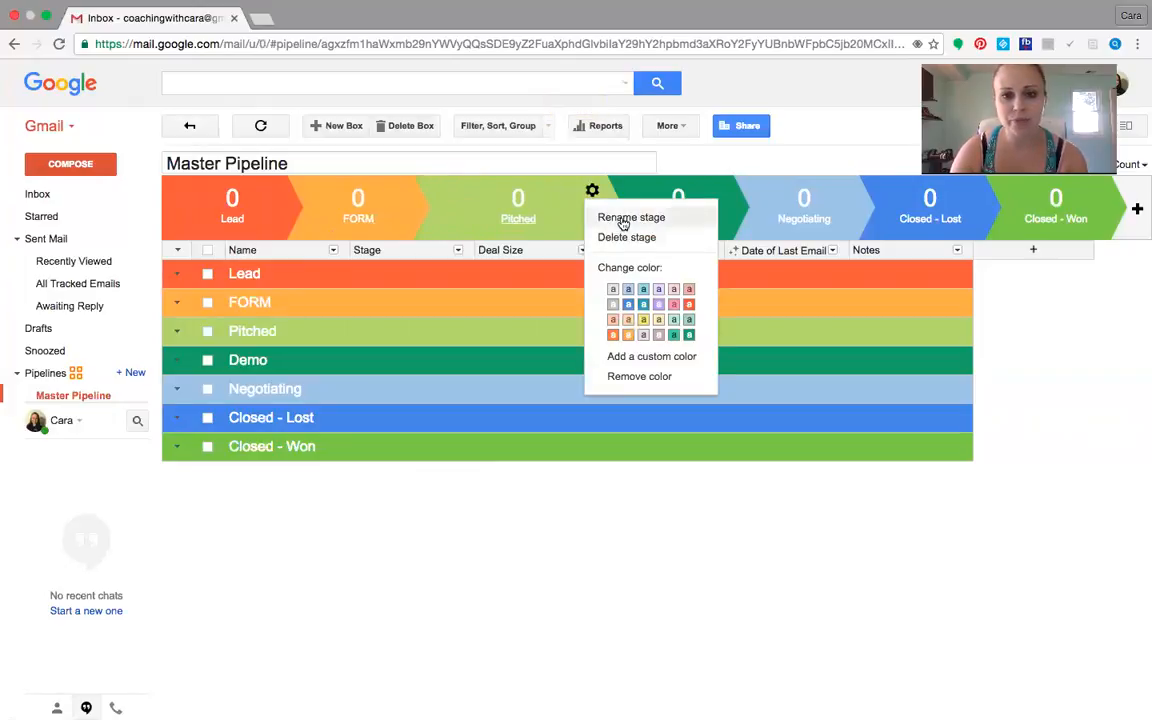
left_click(623, 218)
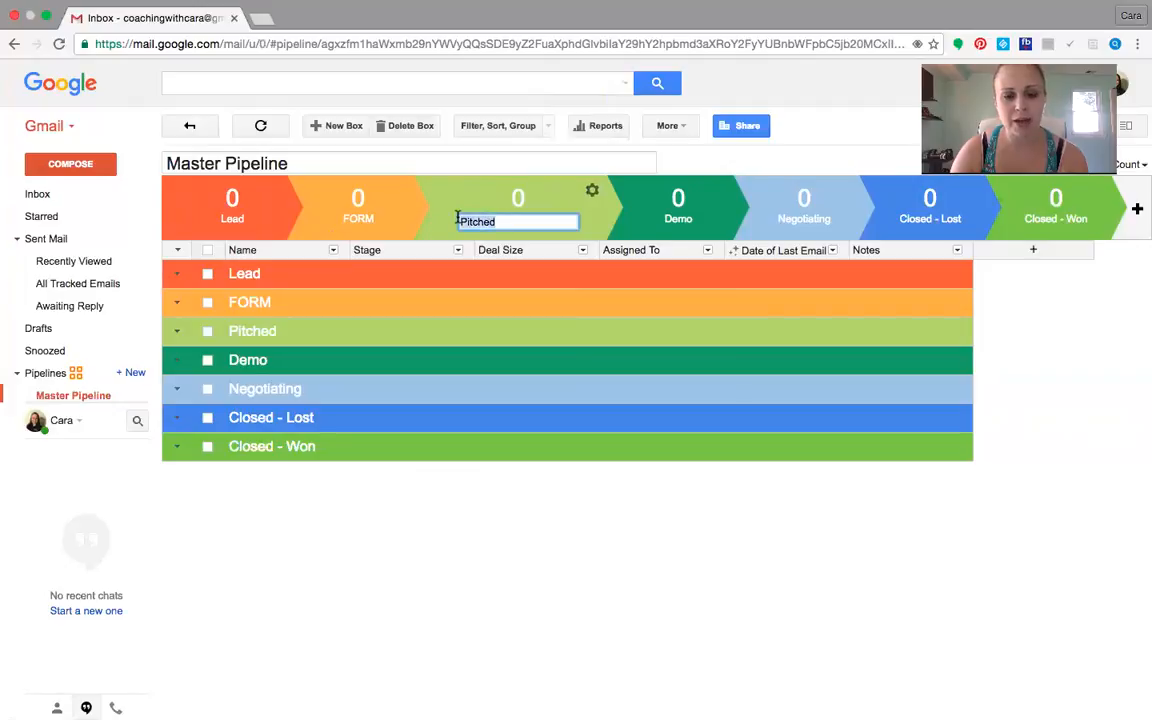
type("Google Form")
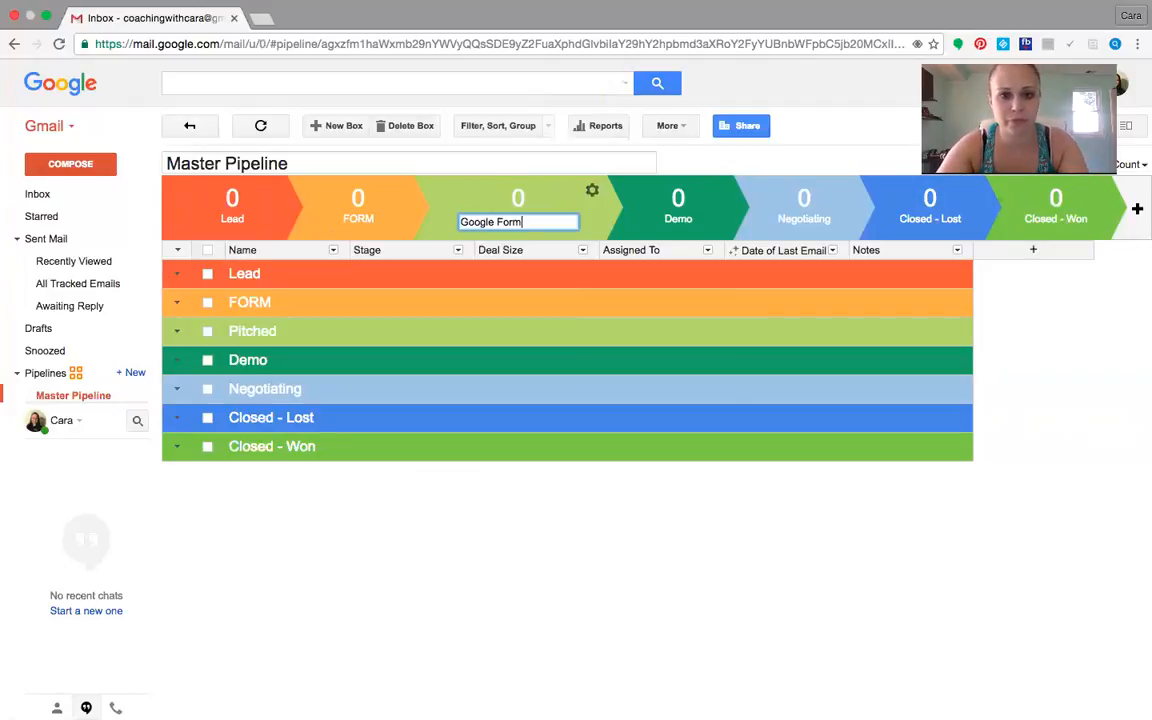
key("Return")
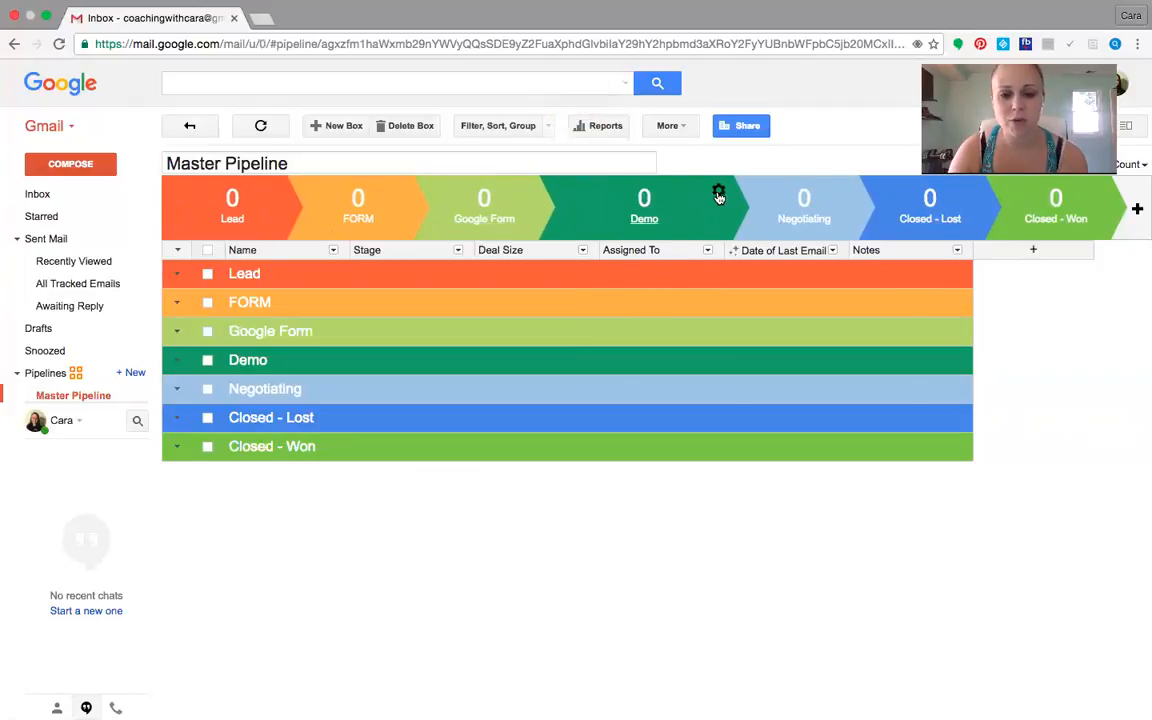
Rename the pipeline's Demo stage as Questions
left_click(718, 193)
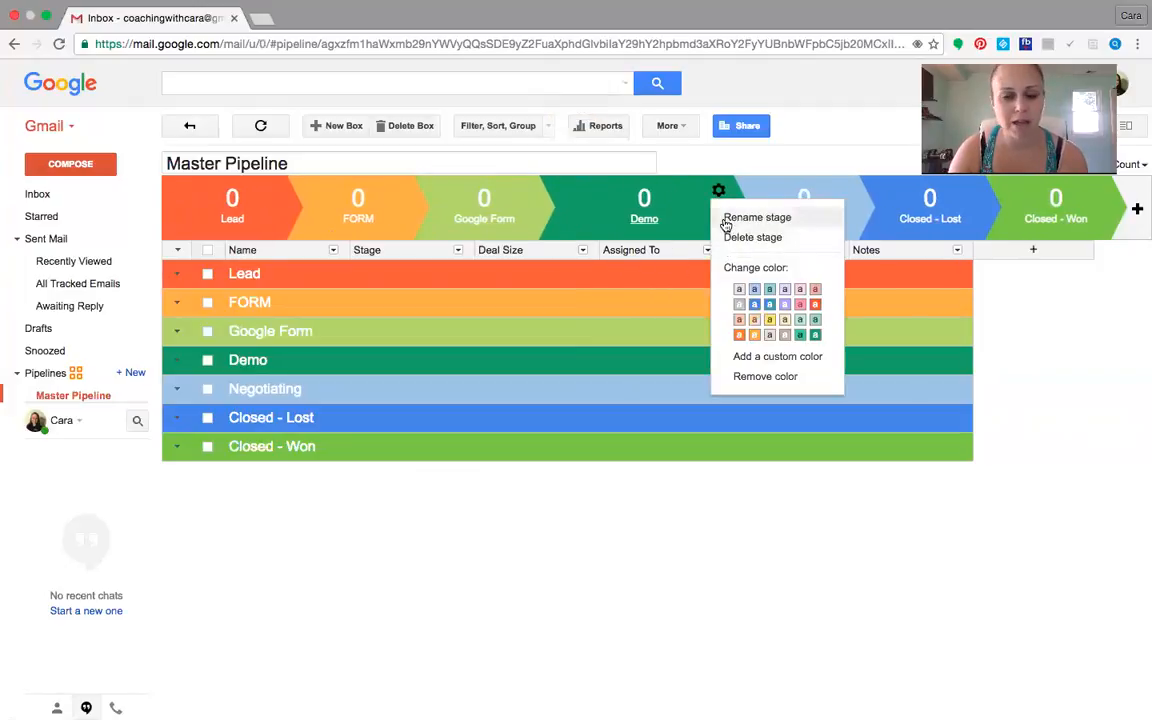
left_click(726, 218)
key("BackSpace")
key("BackSpace")
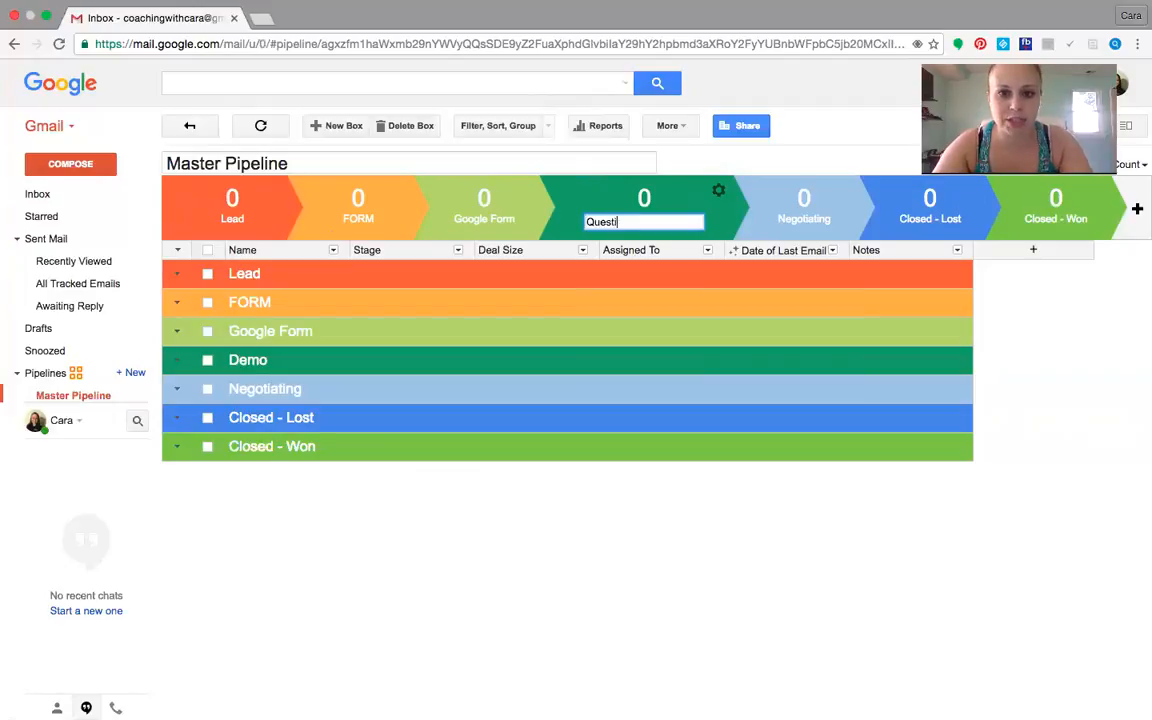
type("Questions")
key("Return")
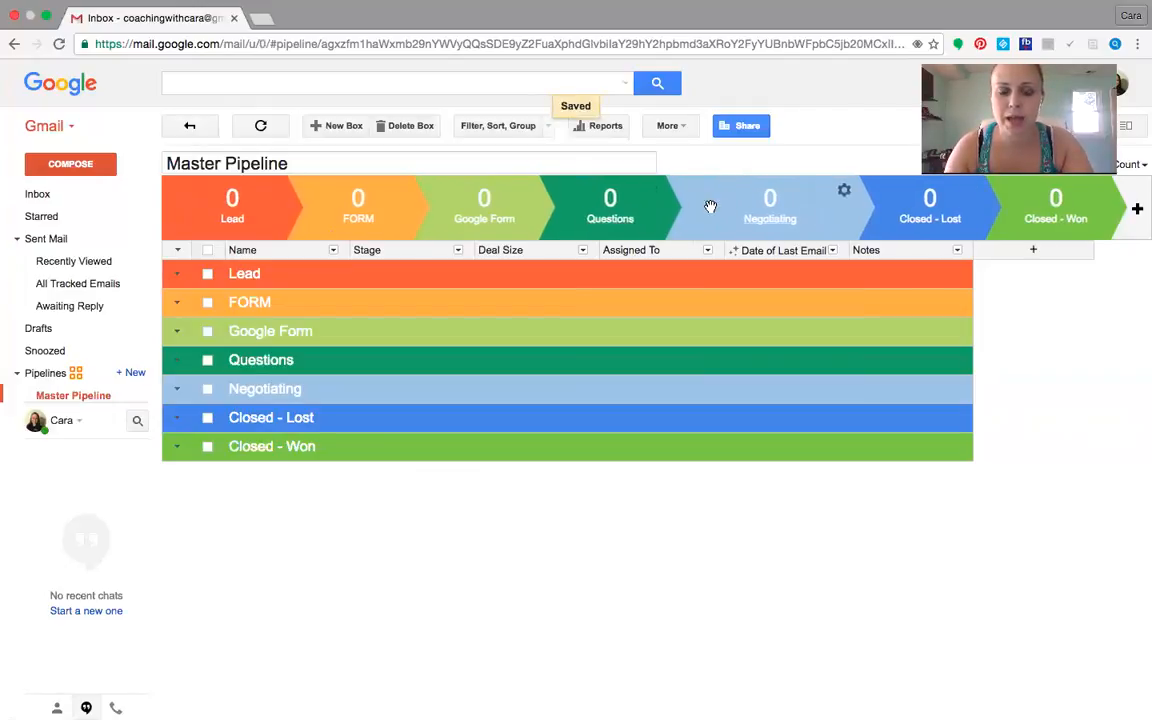
Rename the pipeline's Negotiating stage as Video
left_click(844, 190)
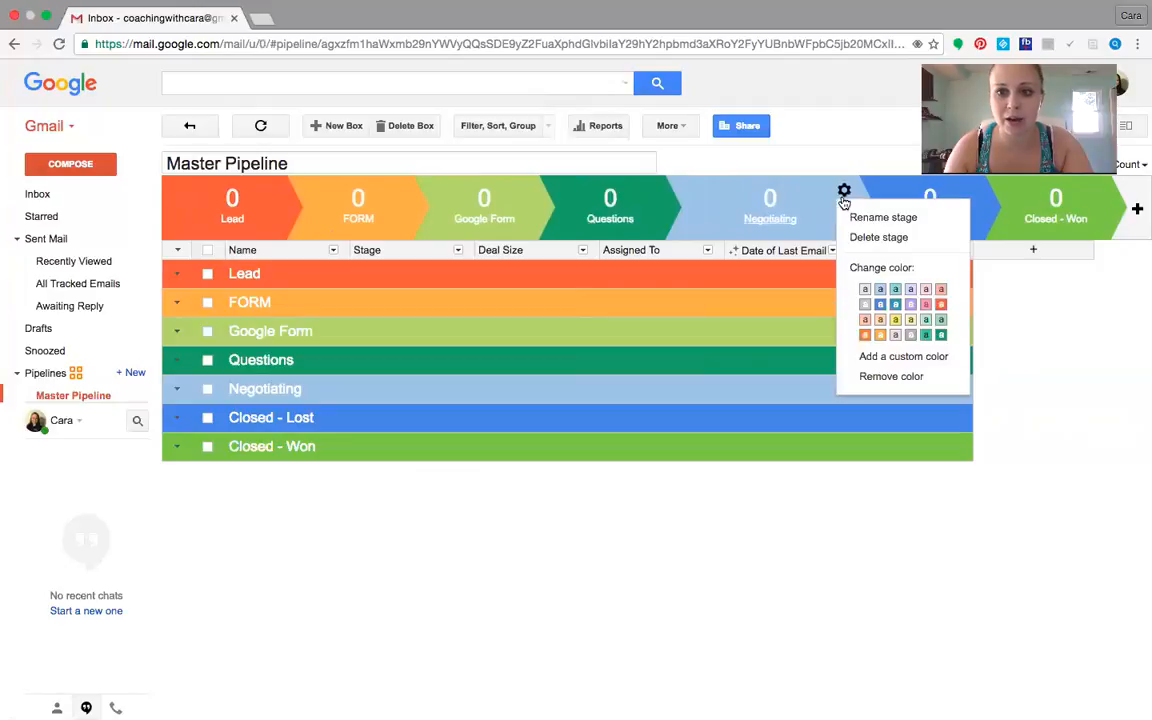
left_click(853, 218)
key("BackSpace")
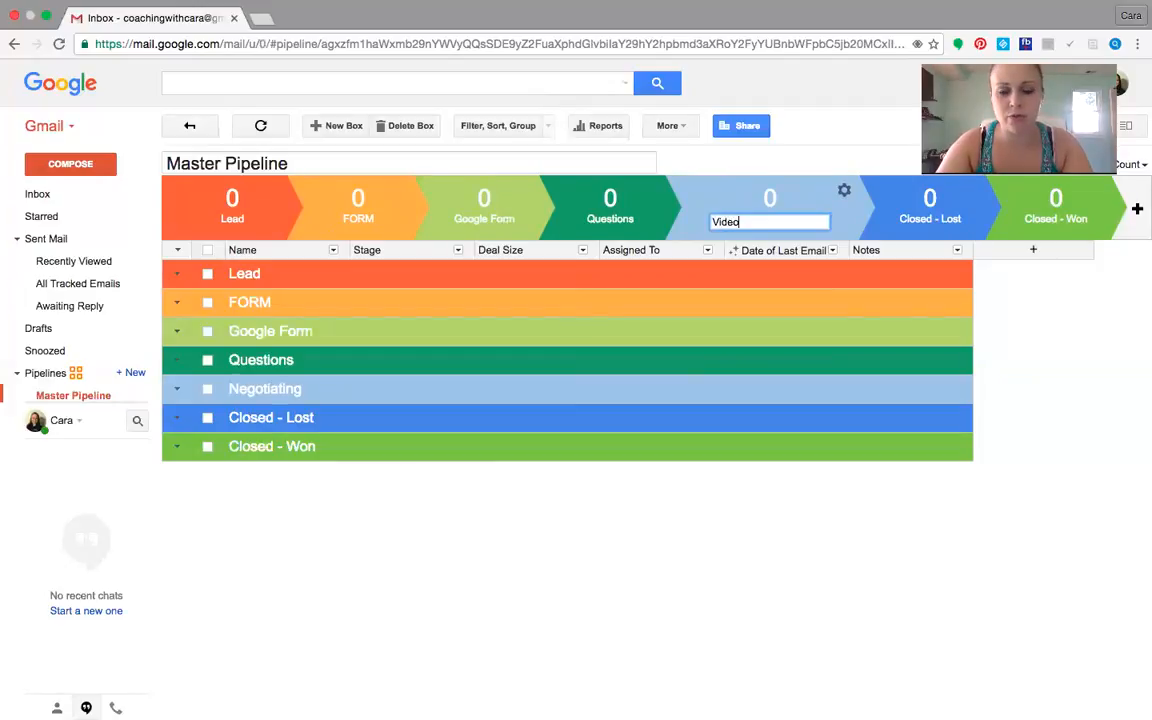
type("Video")
key("Return")
Rename the pipeline's Closed - Lost stage as Shakeology/Cost
left_click(969, 190)
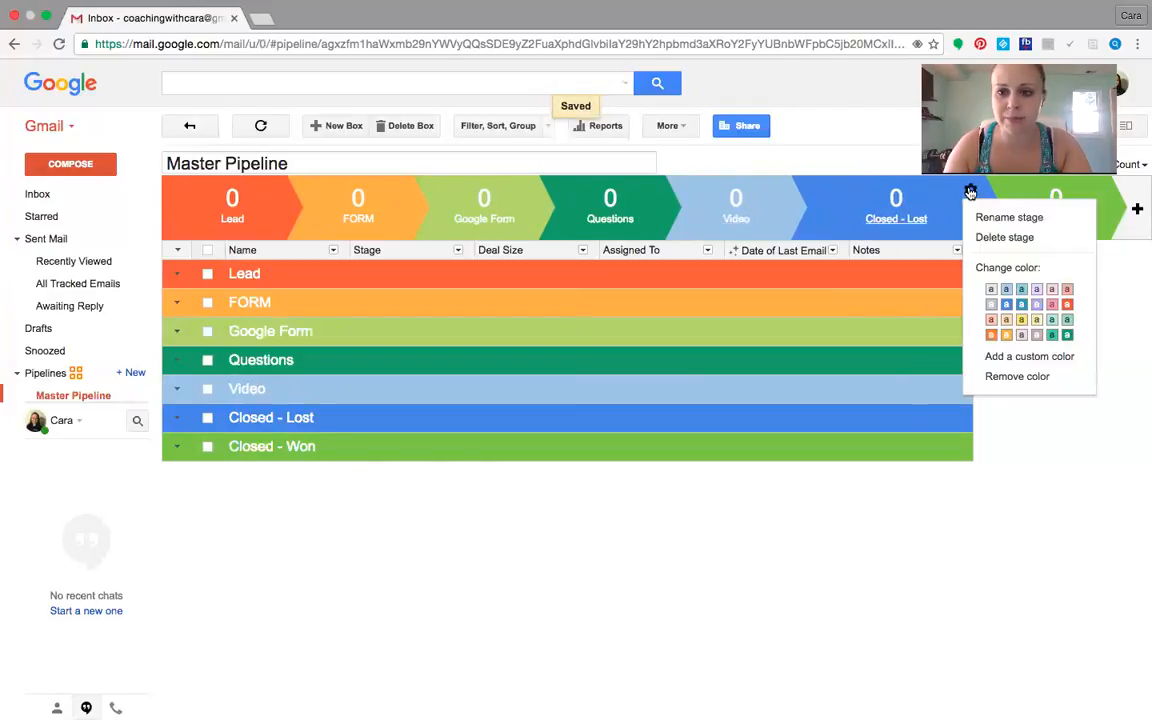
left_click(988, 218)
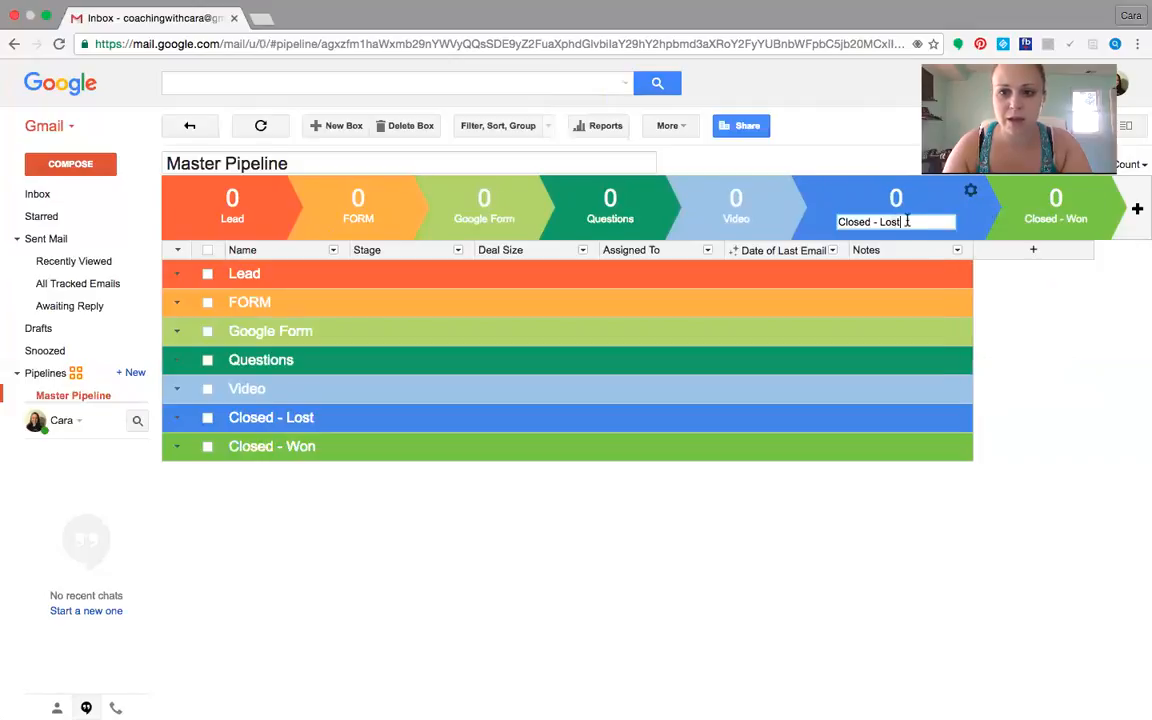
type("Shakeo")
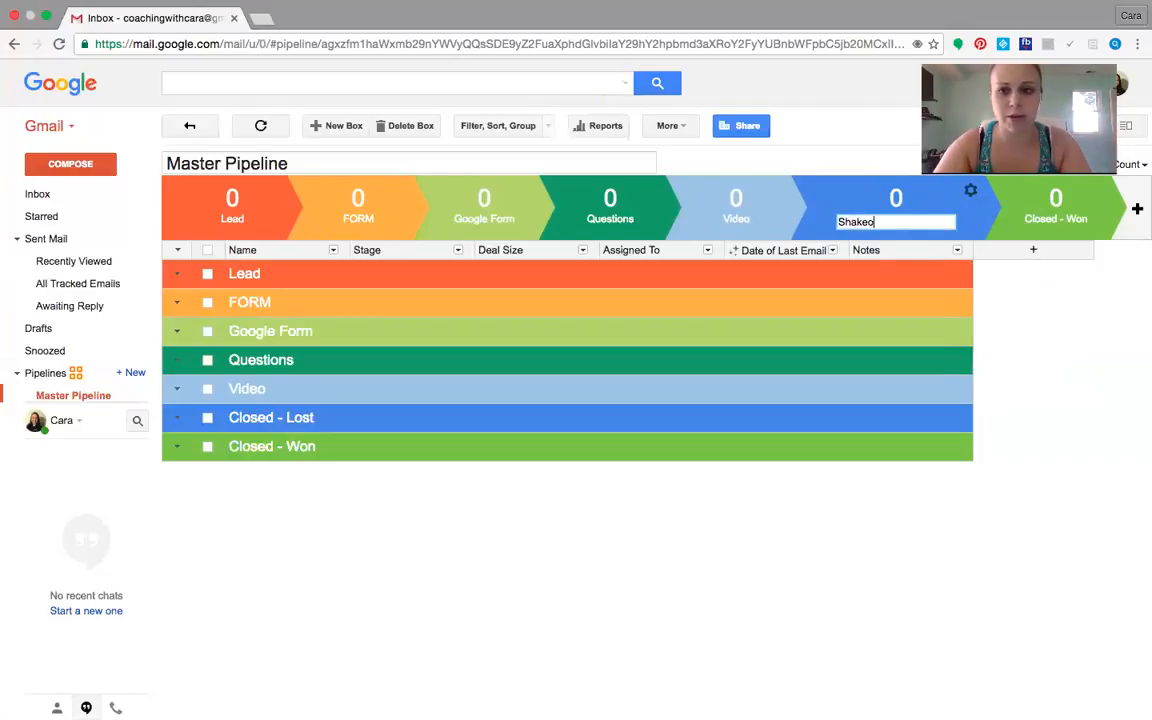
type("logy/Cost")
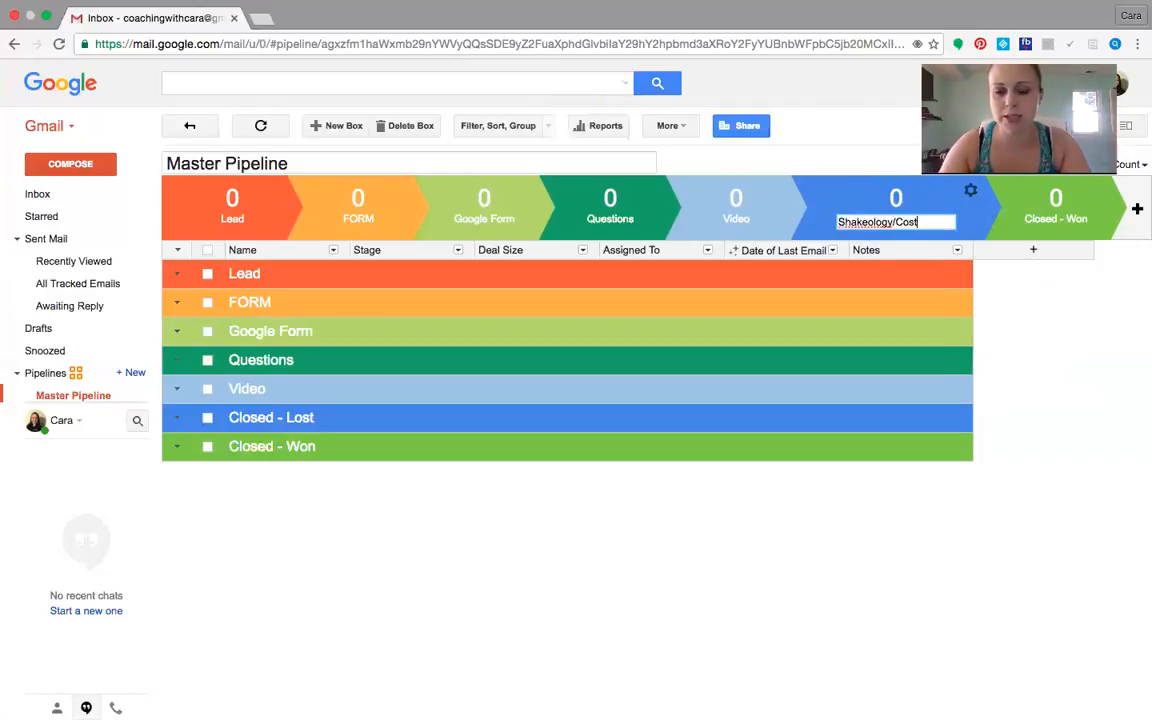
Rename the pipeline's Closed - Won stage as Call/Link
left_click(1096, 190)
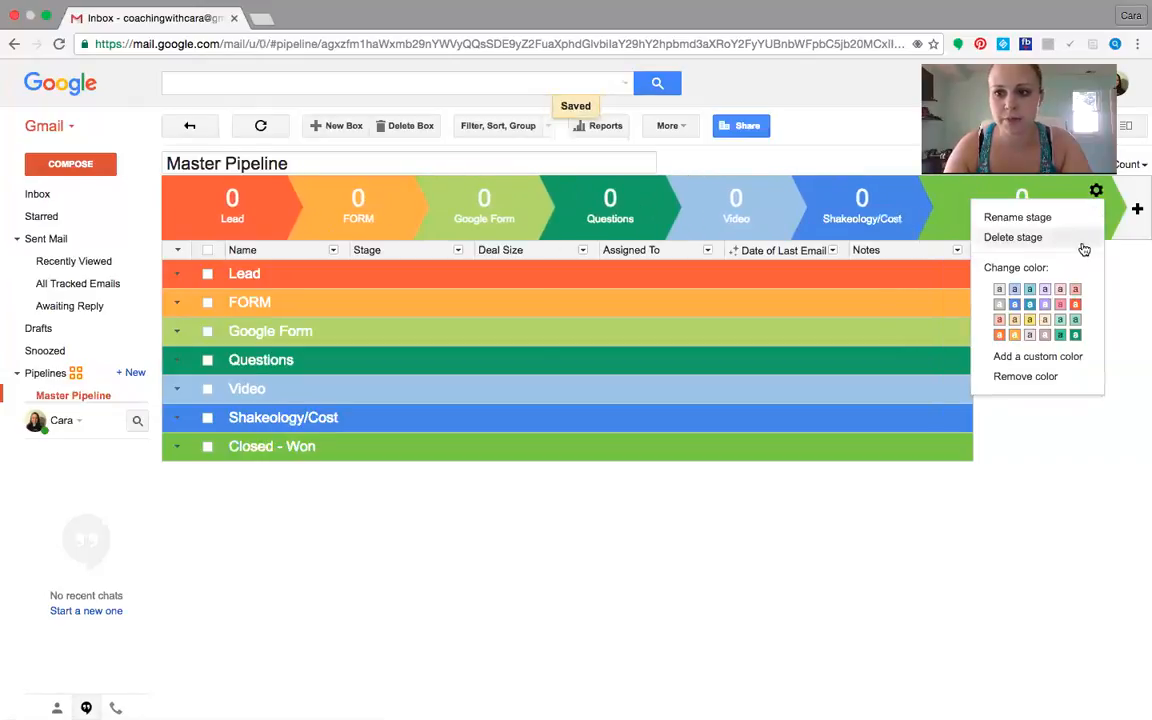
left_click(1080, 216)
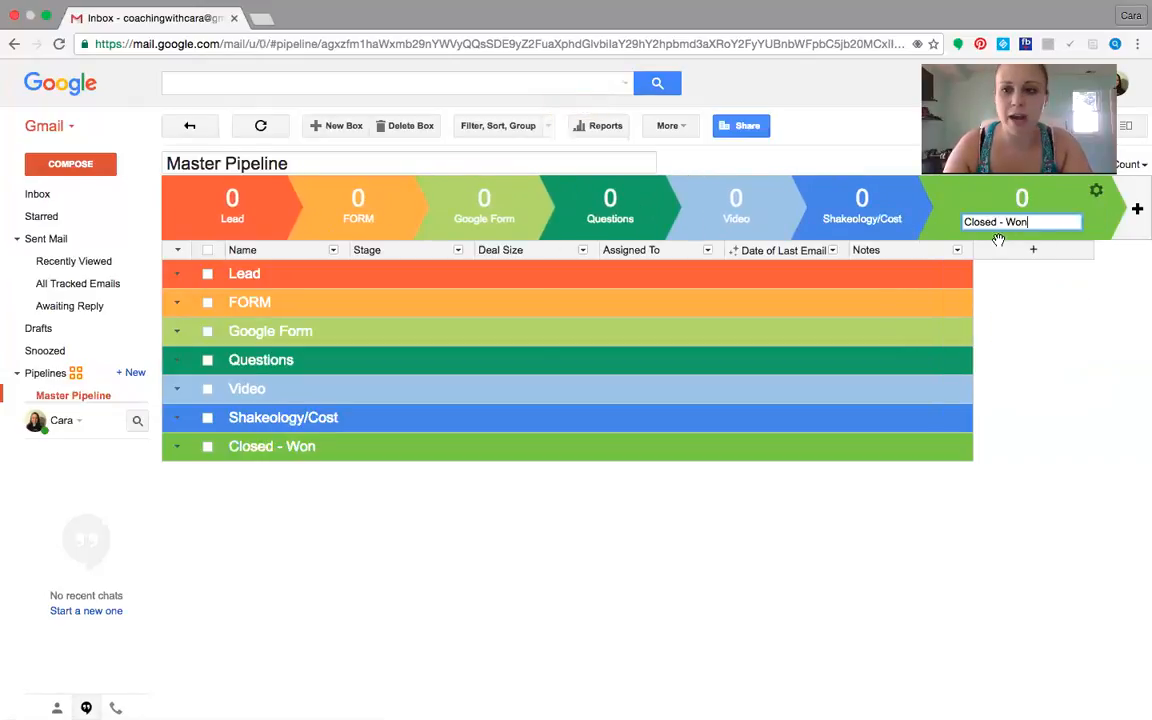
left_click_drag(1031, 222, 945, 224)
type("Link")
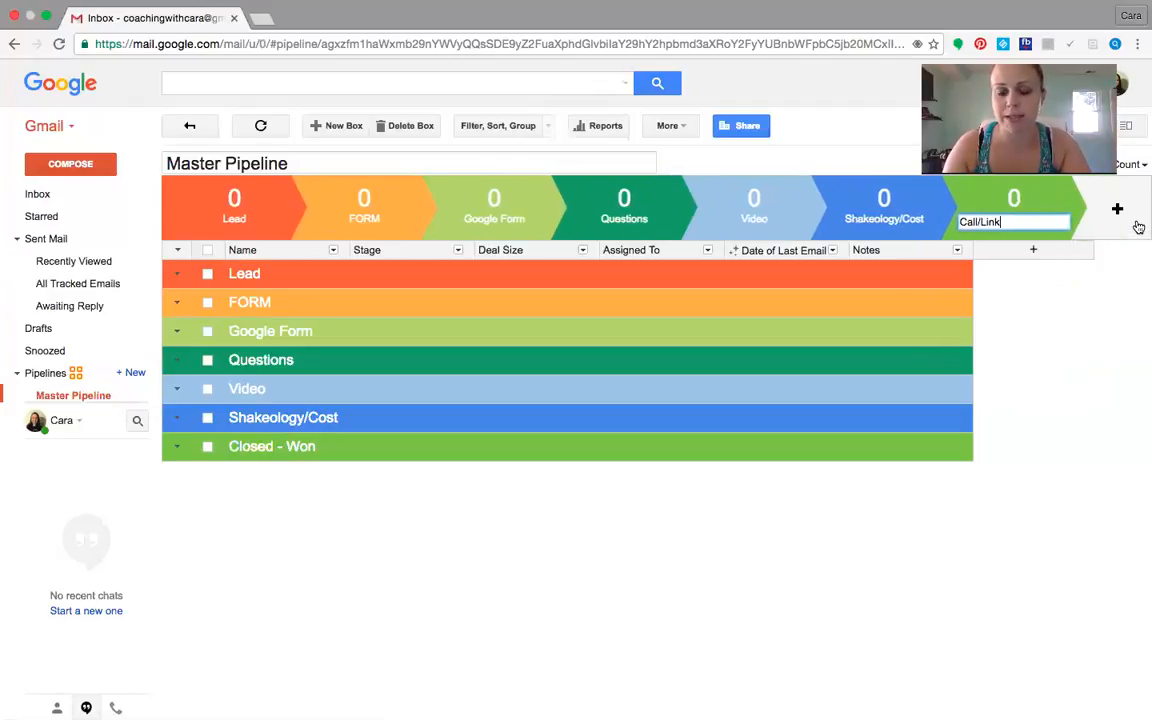
Add two stages named Follow Up #1 and Follow Up #2 to the end of the pipeline
left_click(1120, 209)
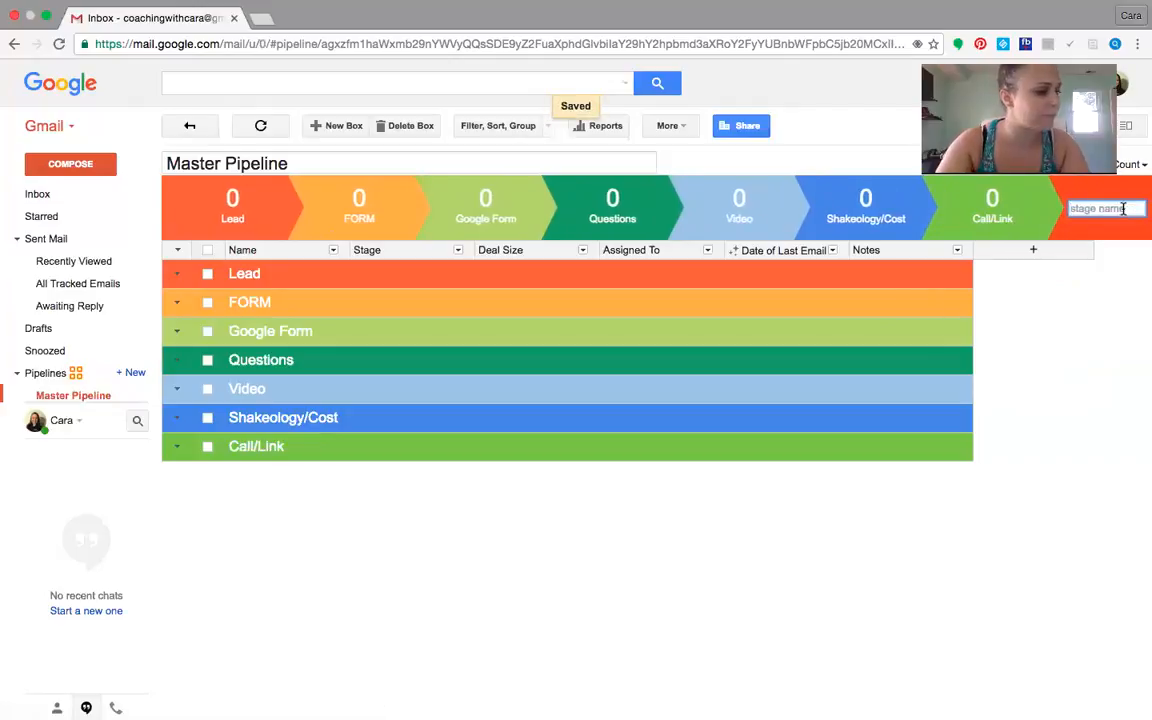
type("Follow Up #1")
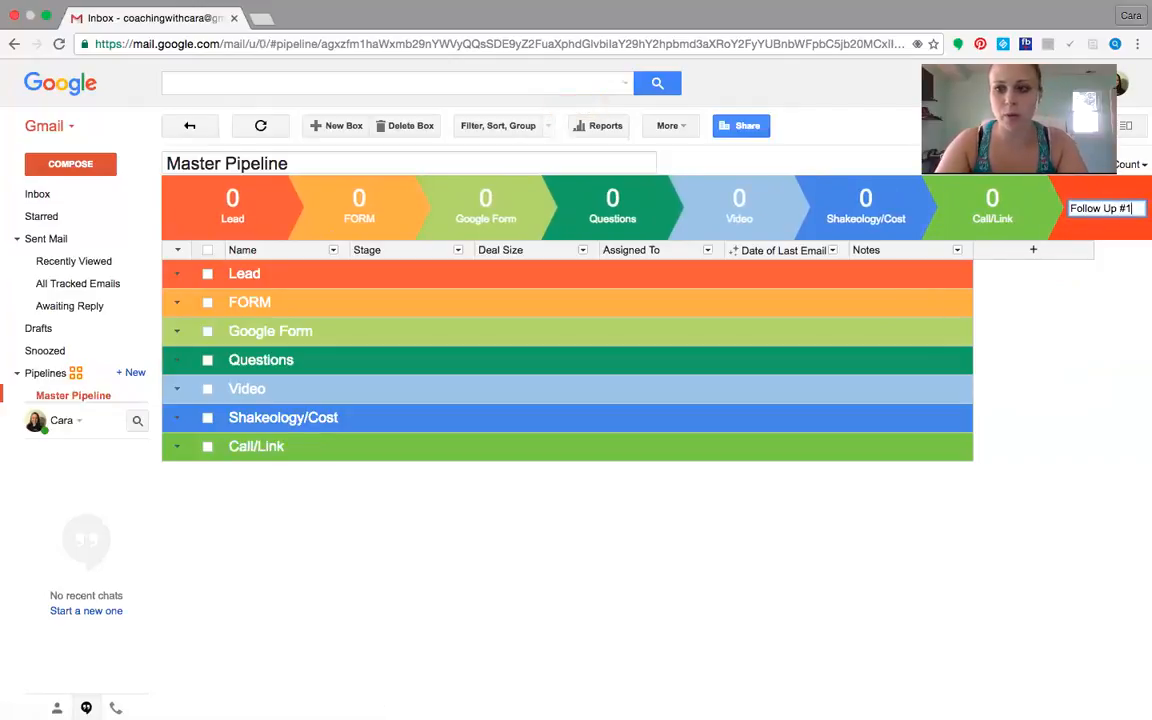
key("Return")
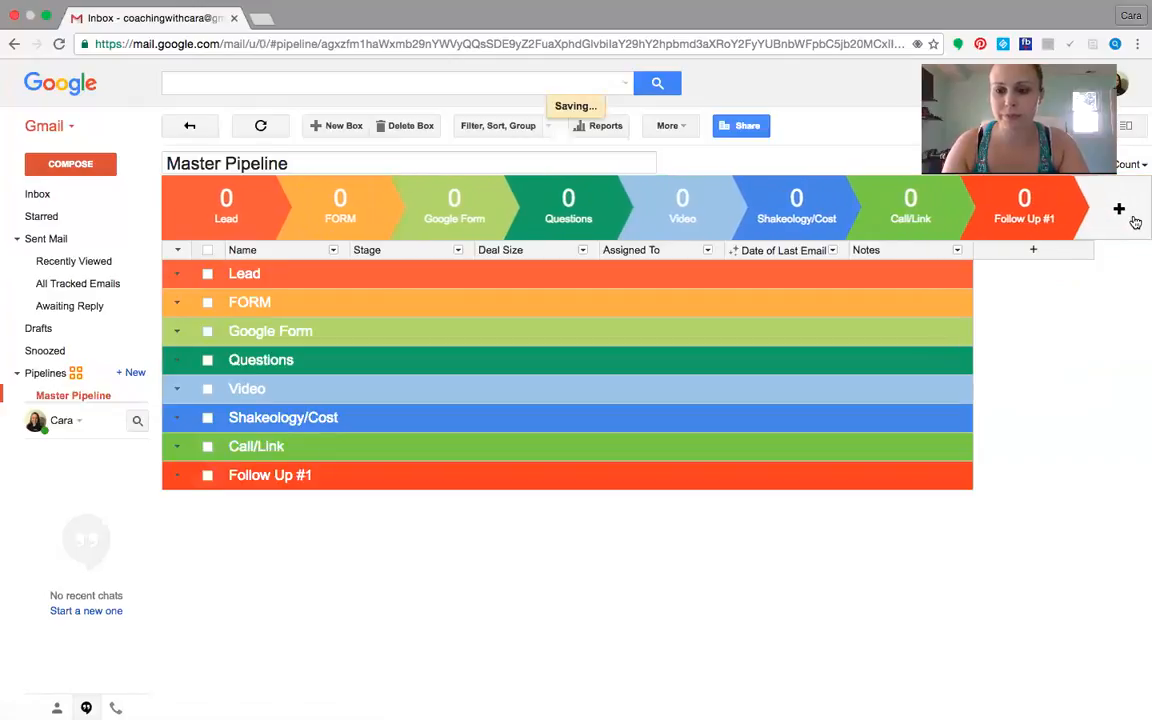
left_click(1127, 210)
type("Foll")
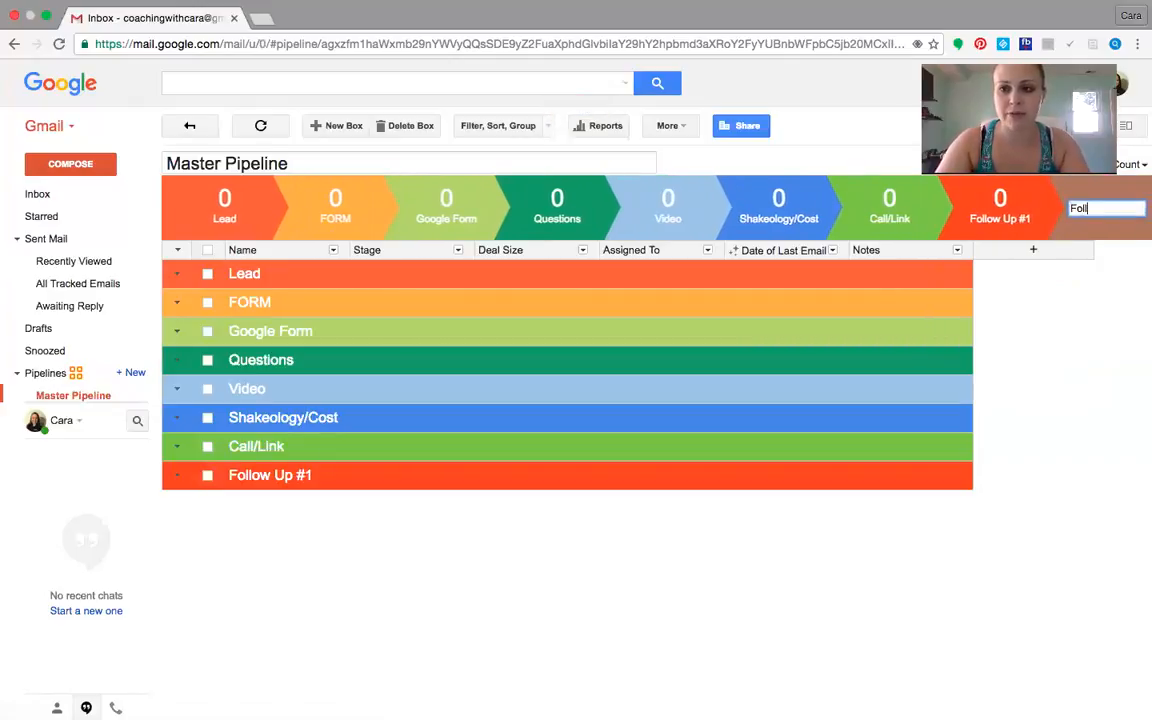
type("ow Up #2")
key("Return")
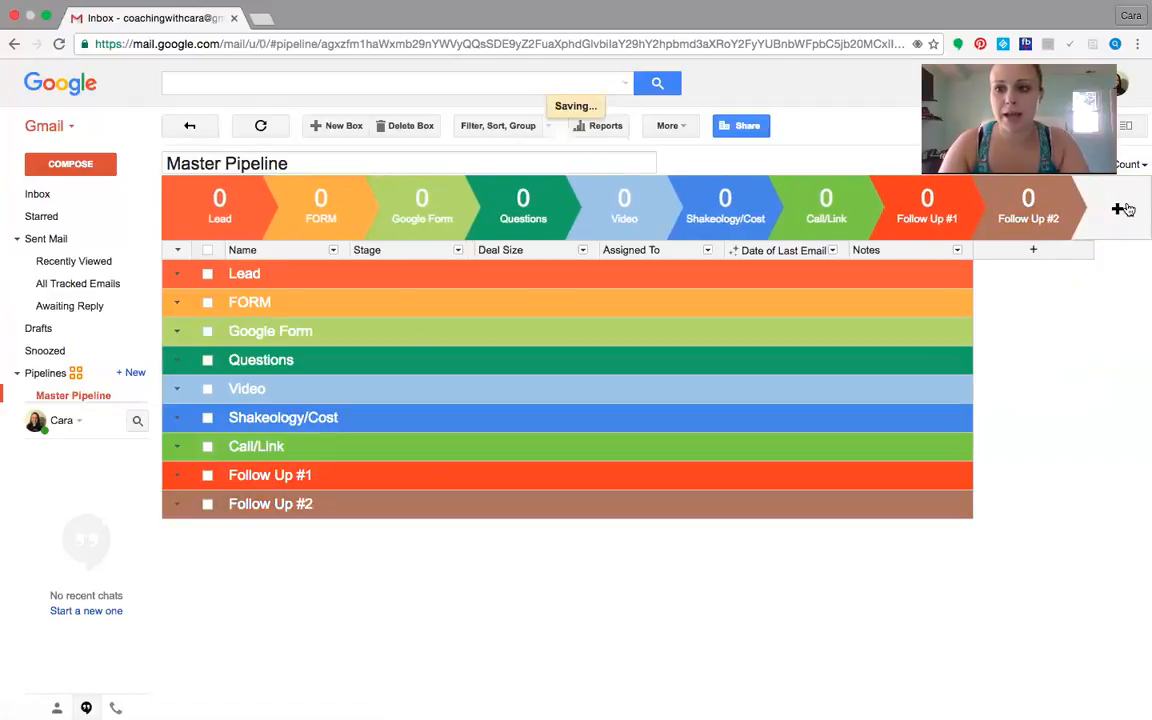
Add two more stages named Add to Group and Add To Free Group after Follow Up #2
left_click(1134, 204)
type("Add to Group")
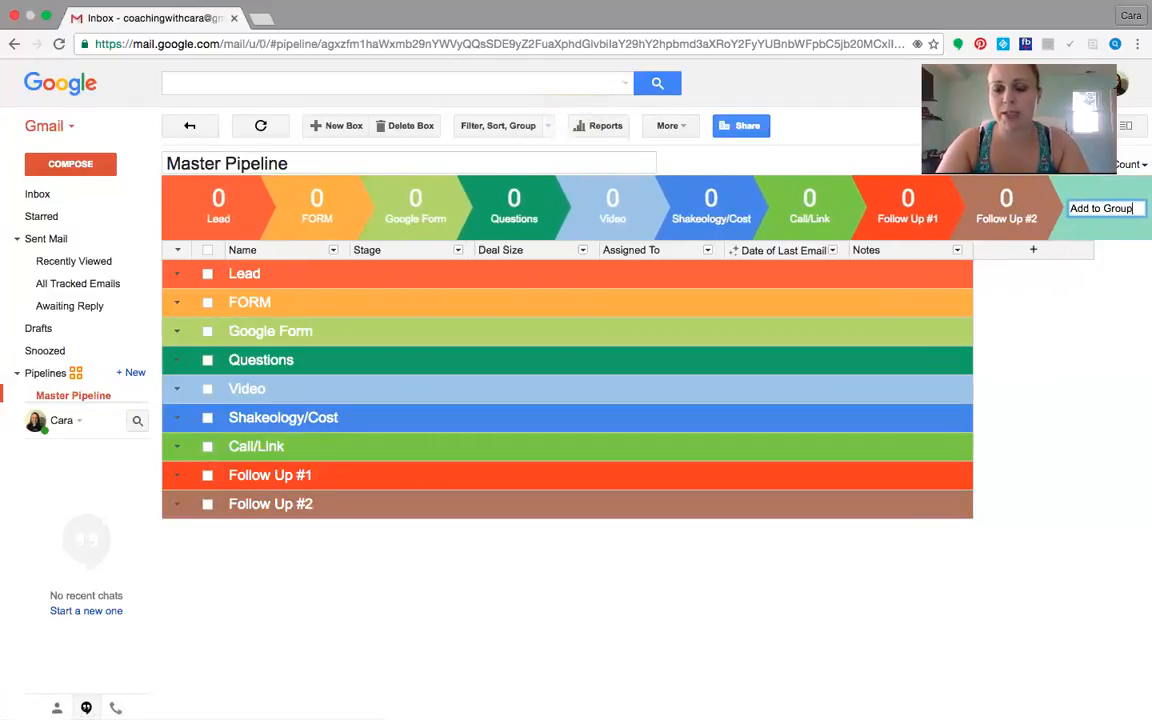
key("Return")
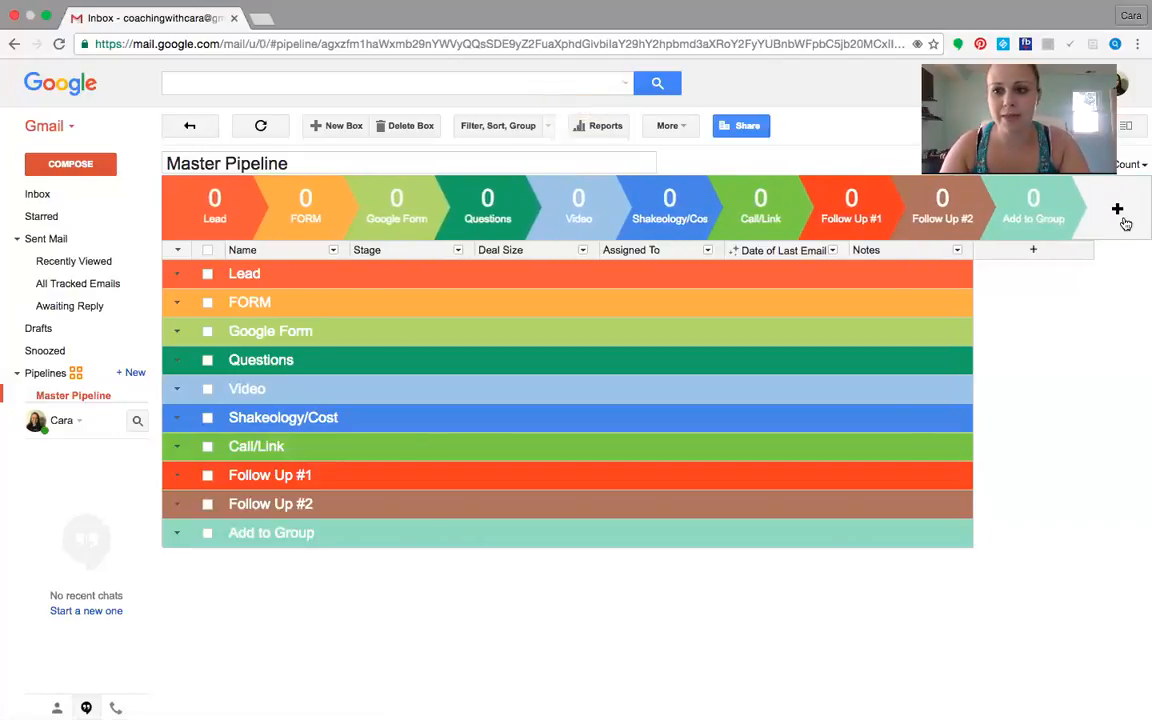
left_click(1105, 211)
type("Add")
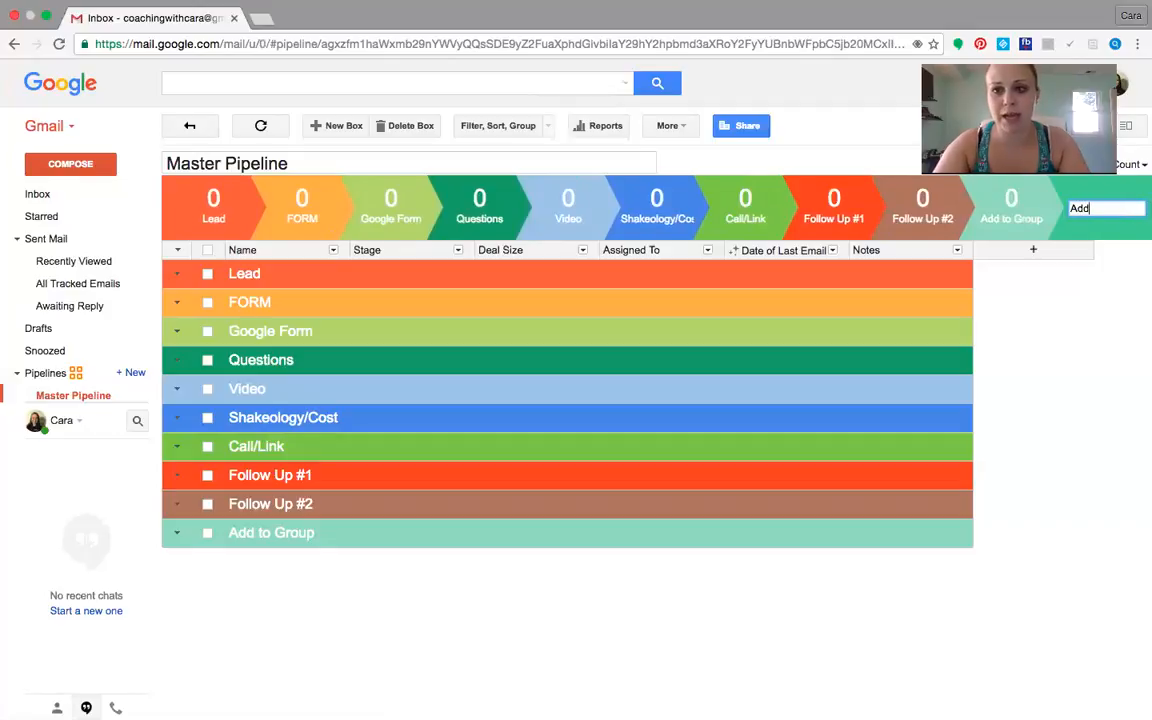
type(" To Free Group")
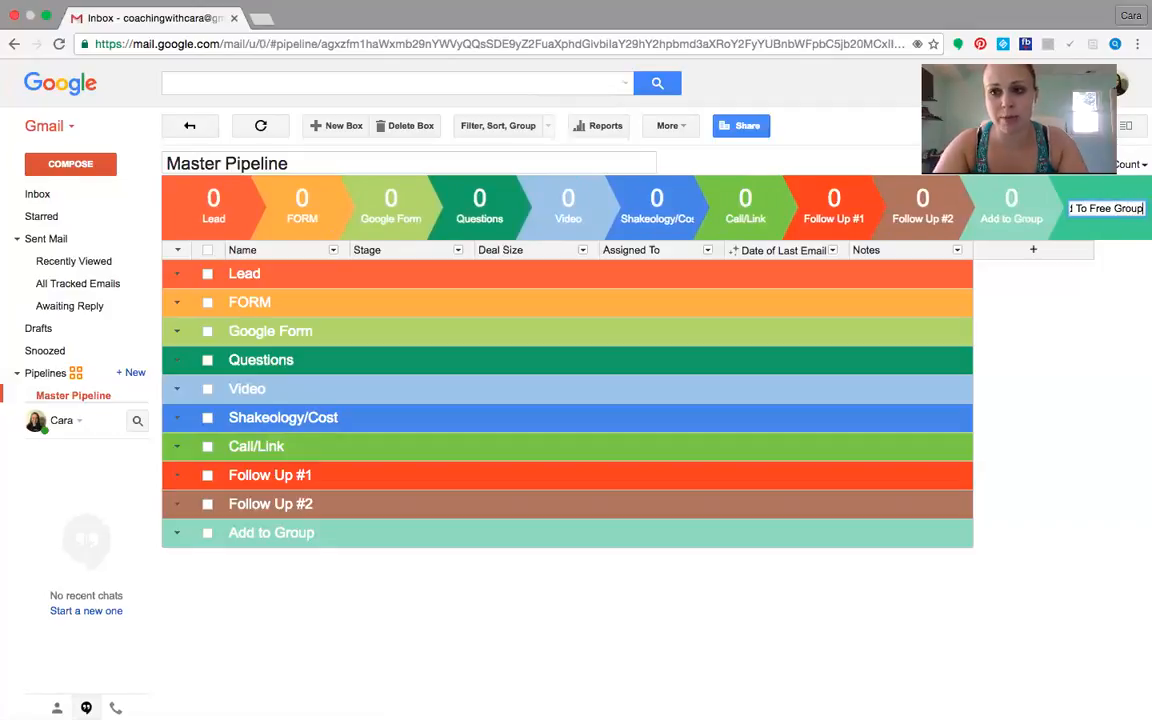
key("Return")
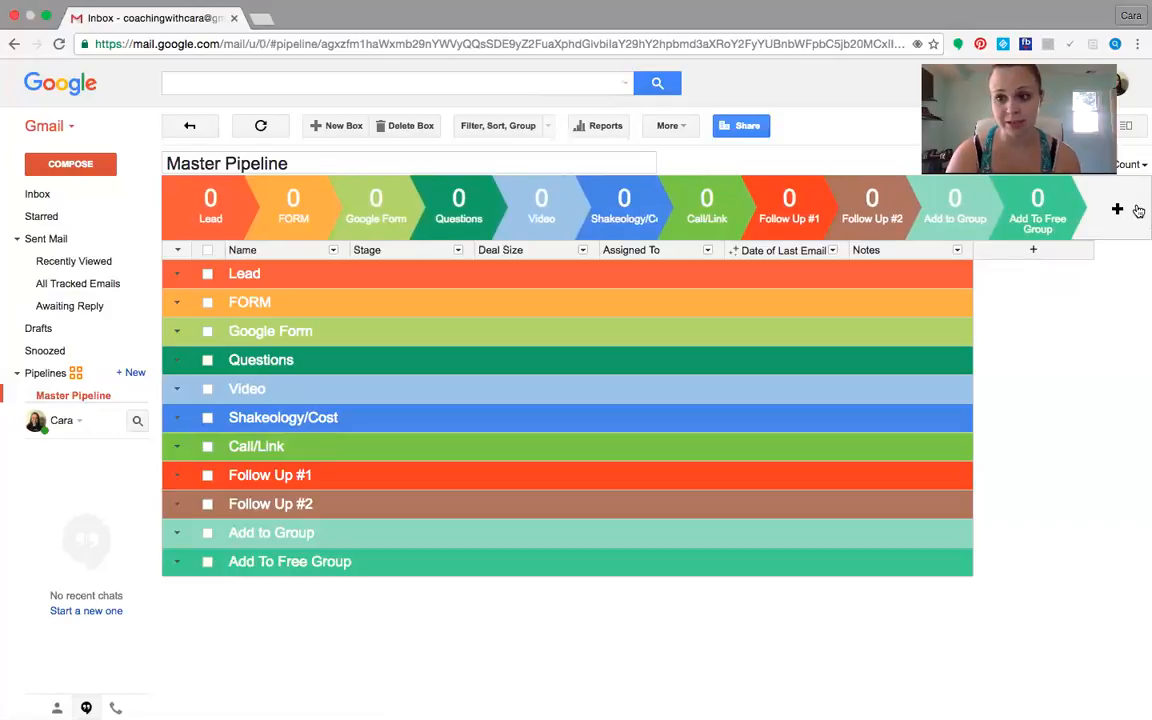
Rename the Add To Free Group stage as Invite To Free Group
left_click(1138, 211)
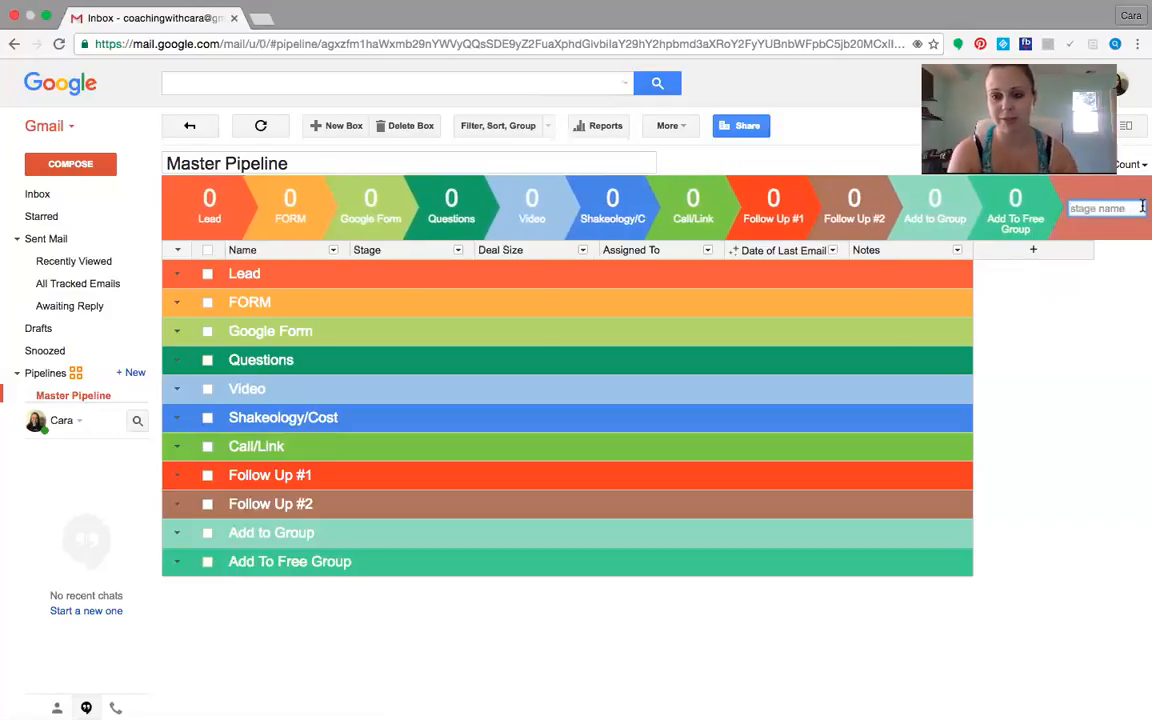
left_click(1036, 192)
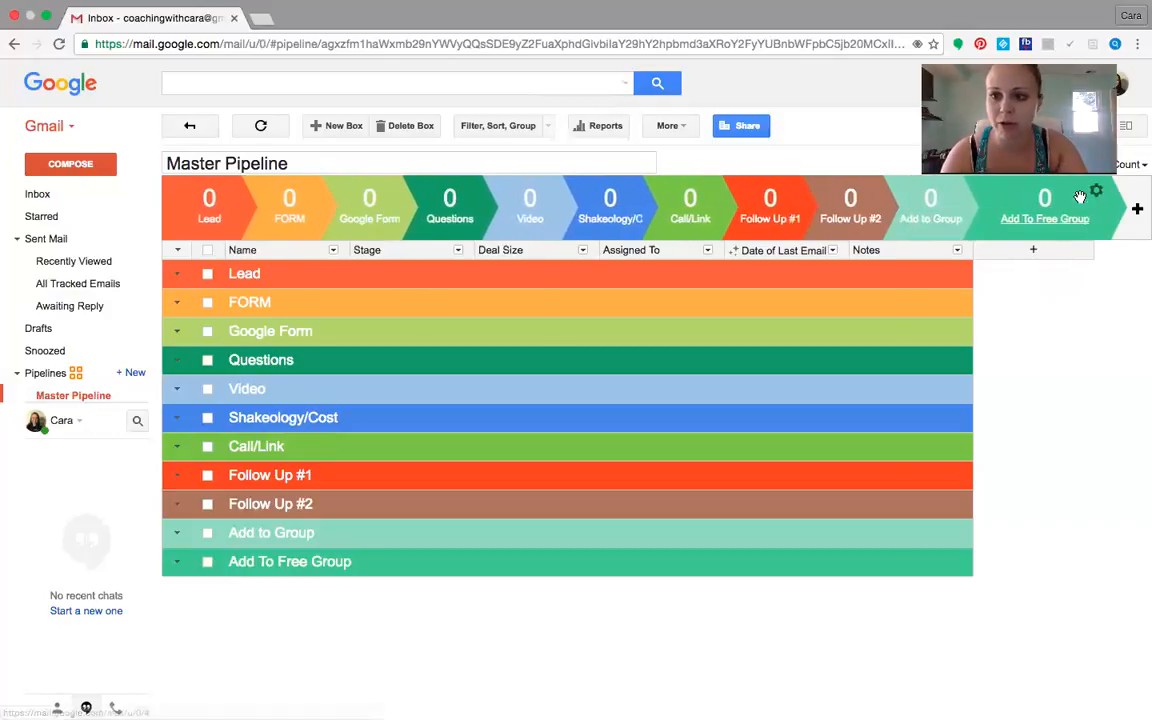
left_click(1096, 191)
left_click(1085, 216)
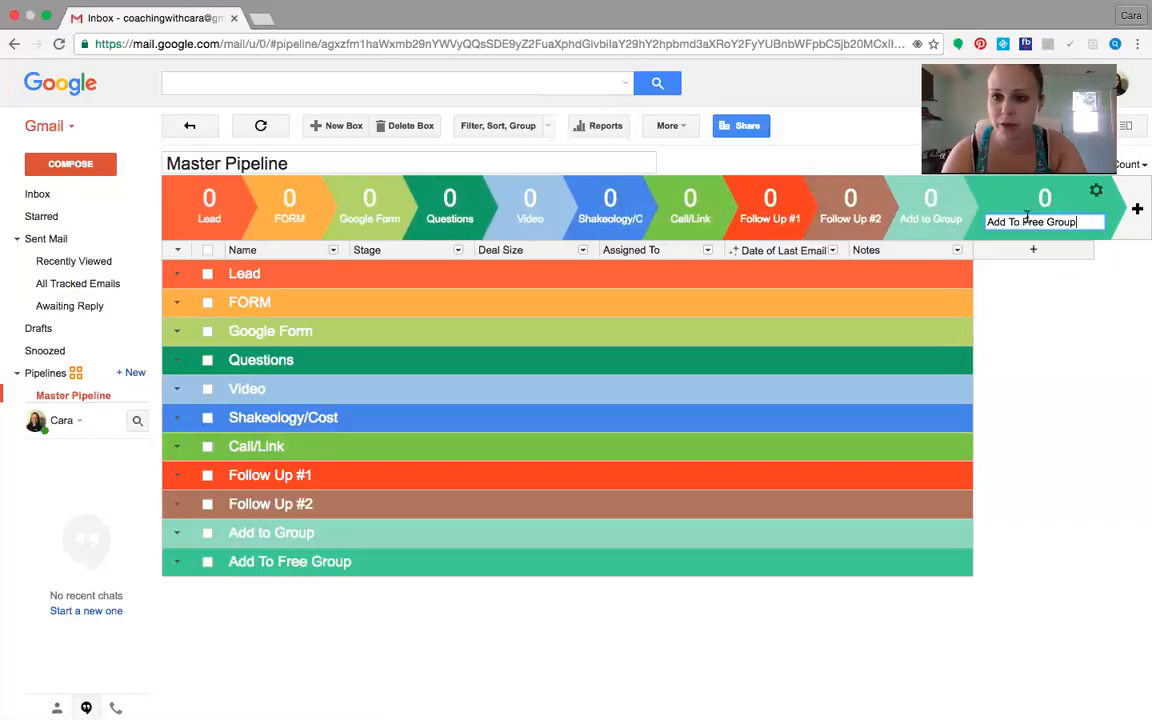
double_click(1006, 222)
type("Invite To Free")
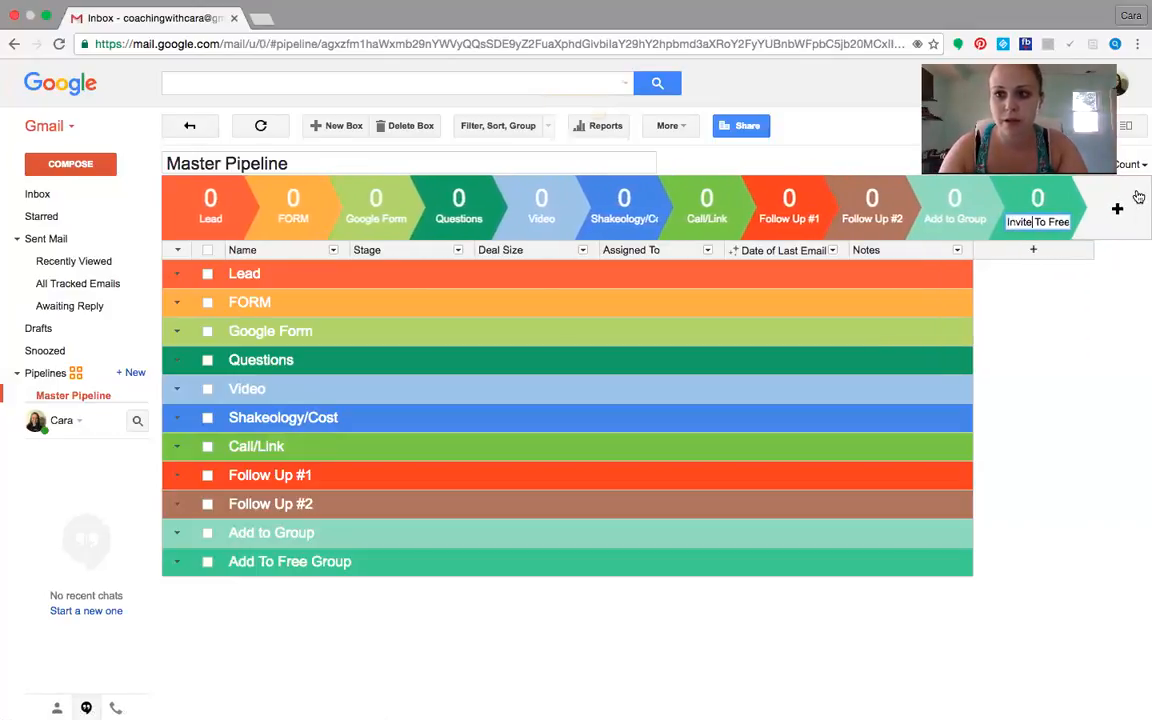
Add two final stages named No Response and Not Right Now to the pipeline
left_click(1137, 204)
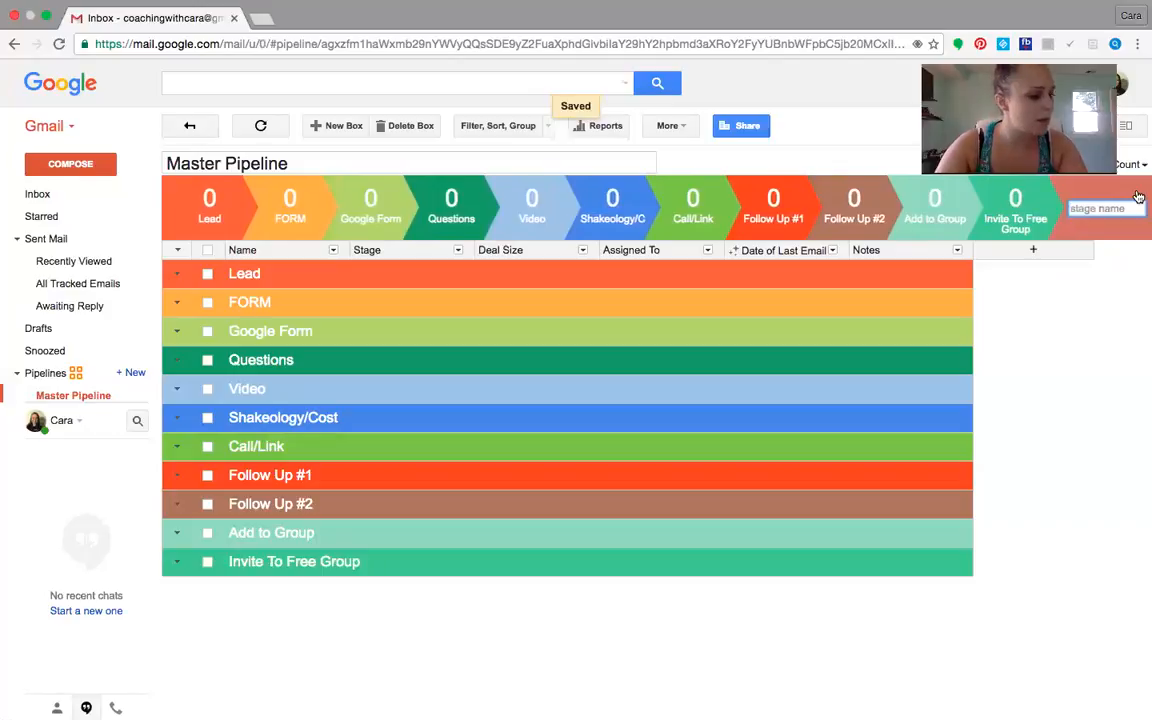
type("No Respon")
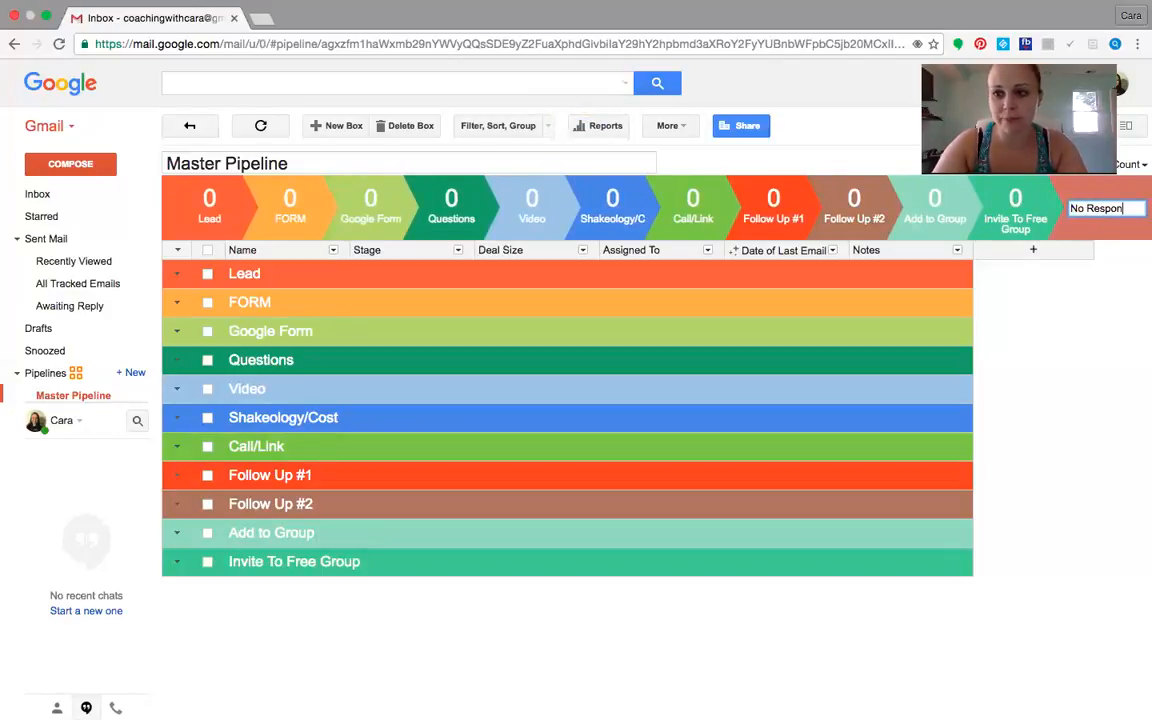
type("se")
key("Return")
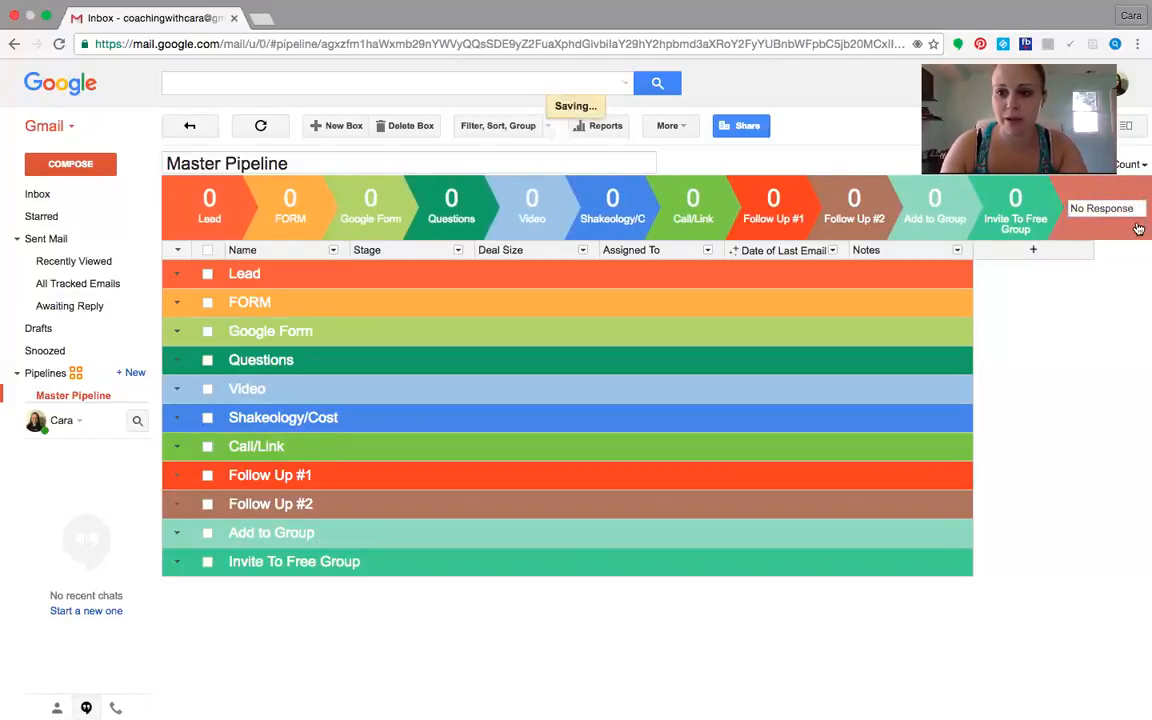
left_click(1137, 229)
type("Not Right")
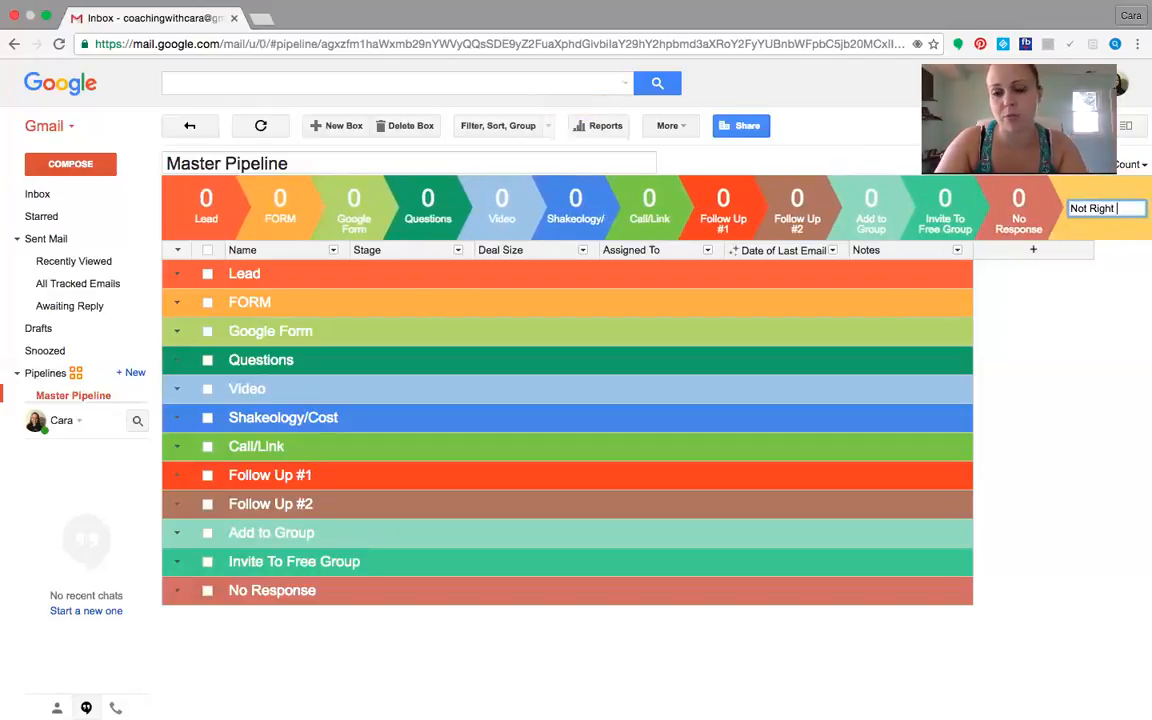
type(" Now")
key("Return")
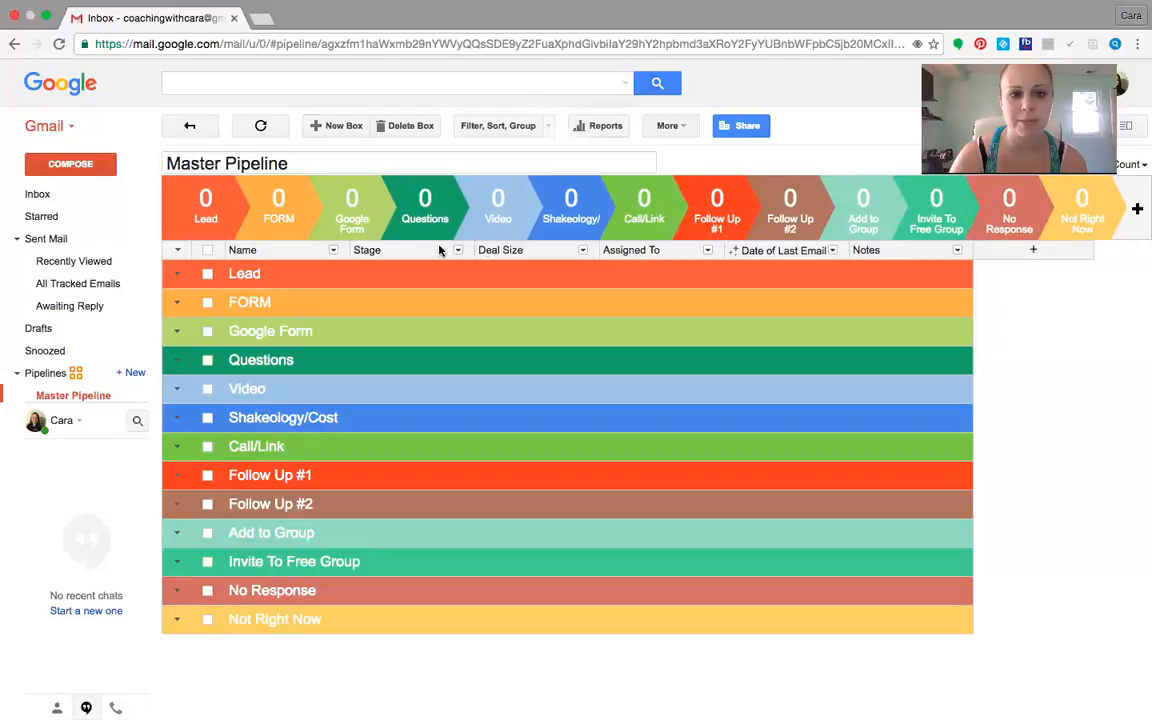
Freeze the Name column of the pipeline's table
left_click(288, 252)
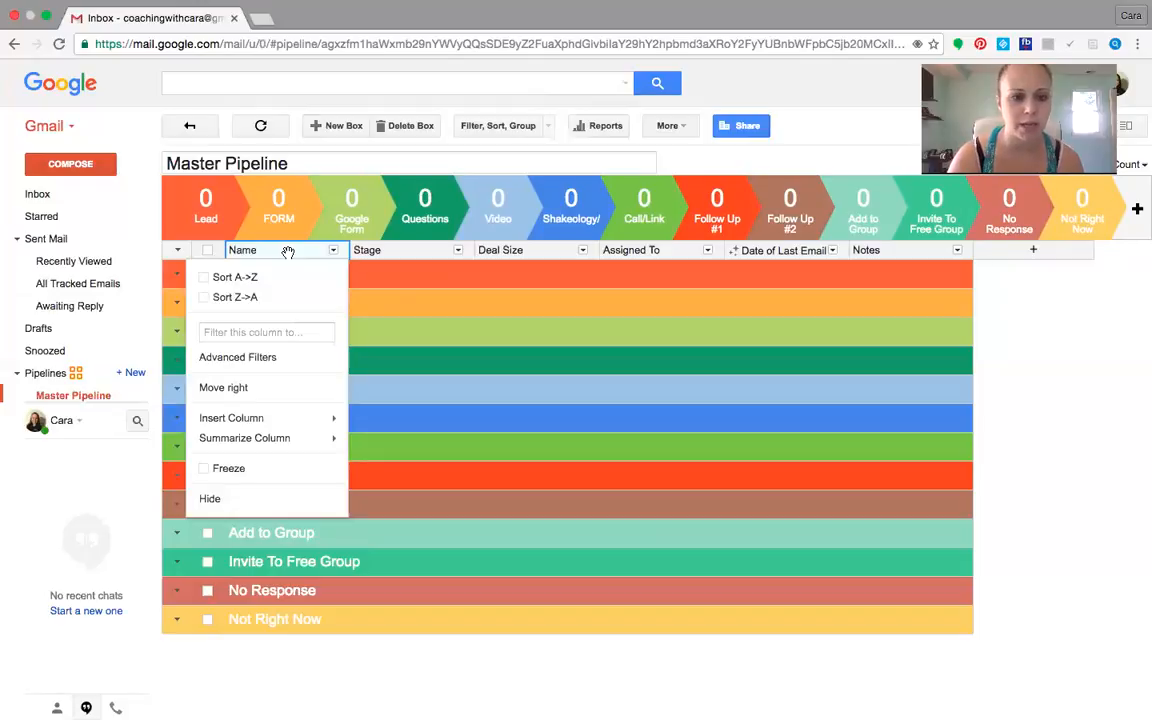
left_click(226, 468)
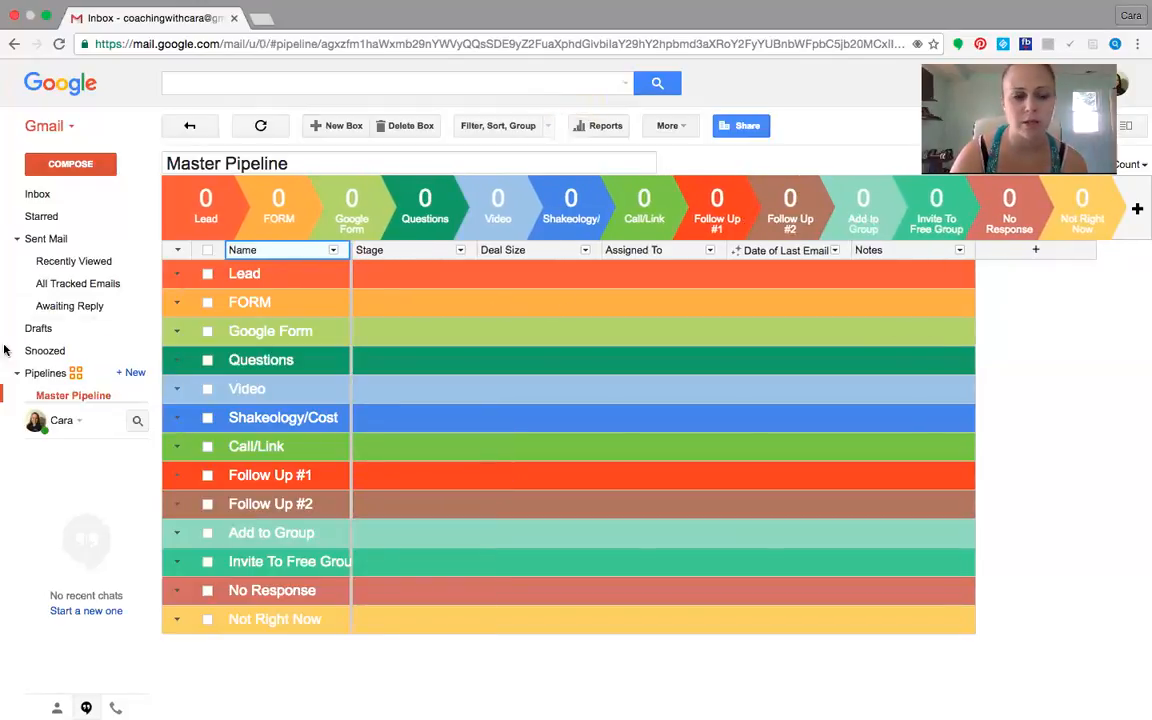
left_click(398, 251)
Insert the Email Addresses magic column directly after the Name column
left_click(333, 250)
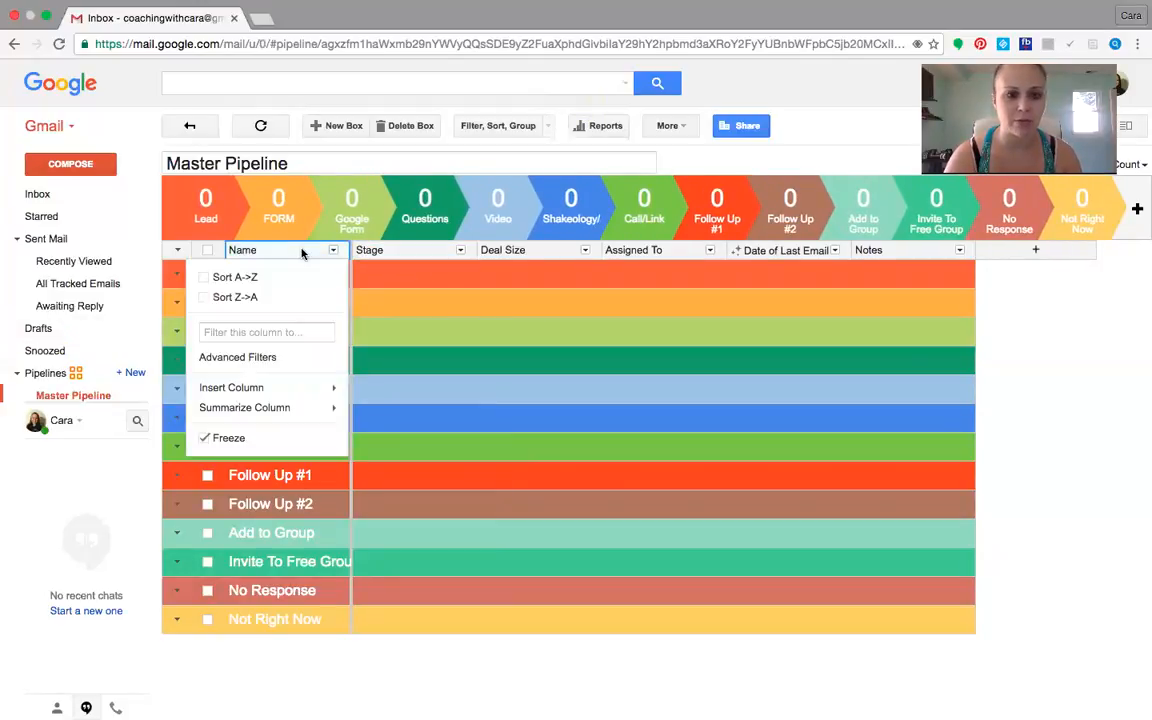
mouse_move(310, 389)
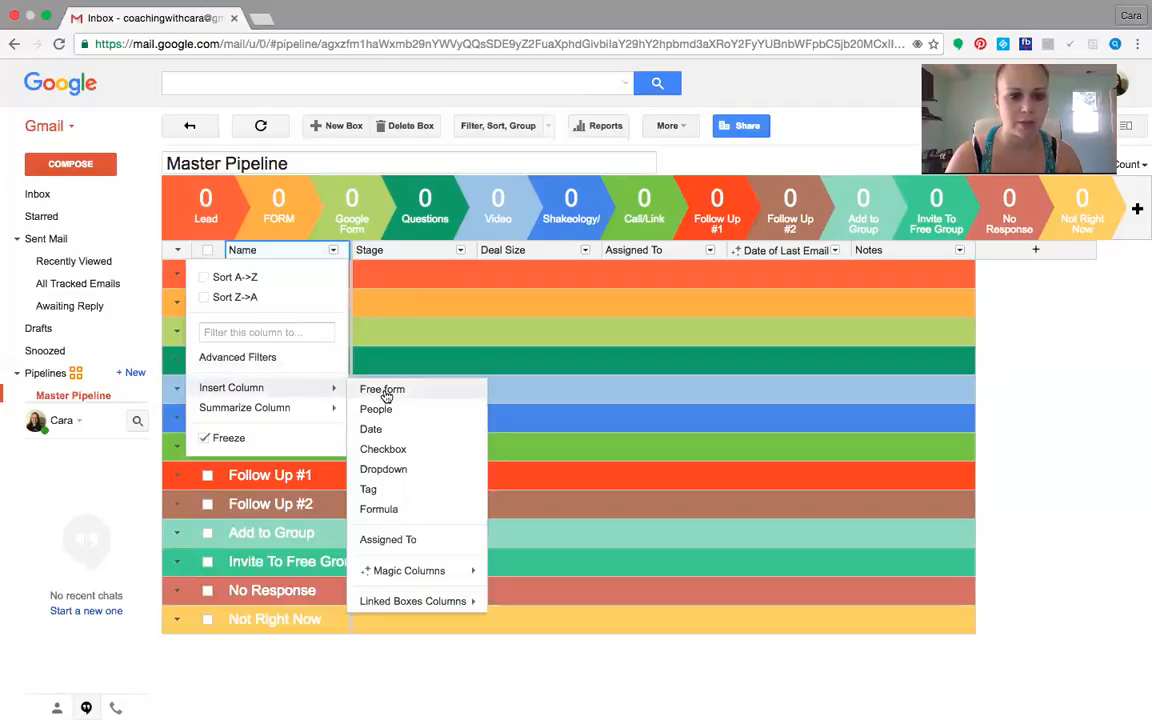
mouse_move(418, 580)
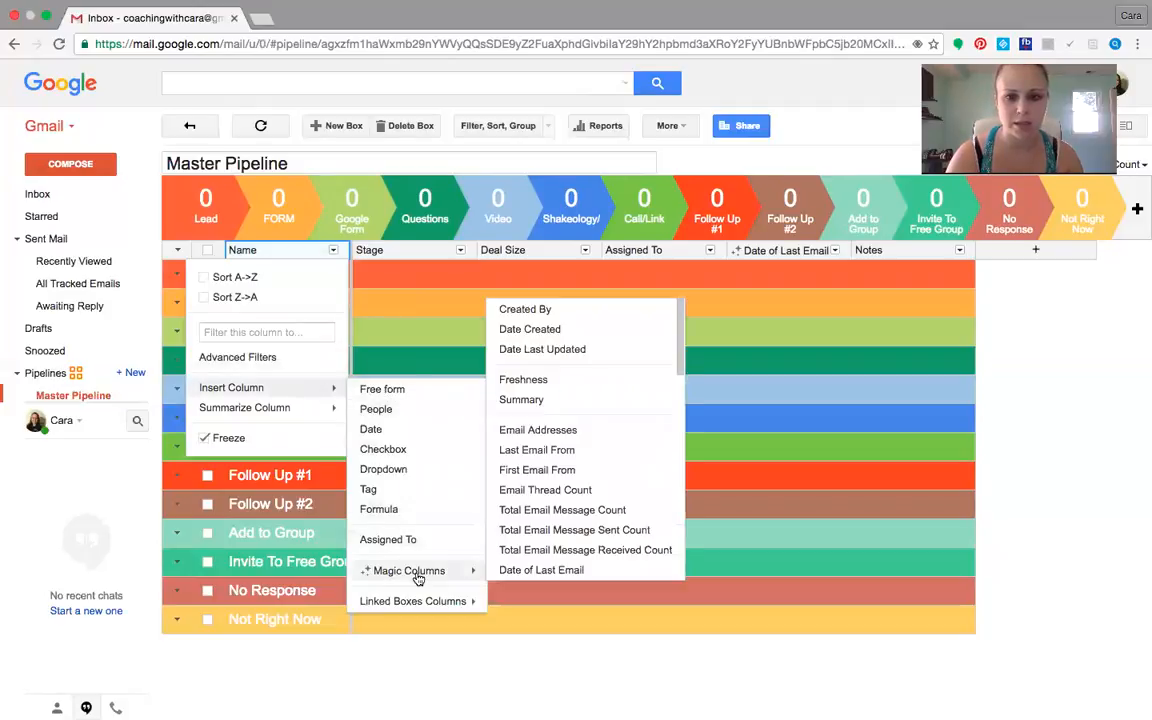
left_click(538, 430)
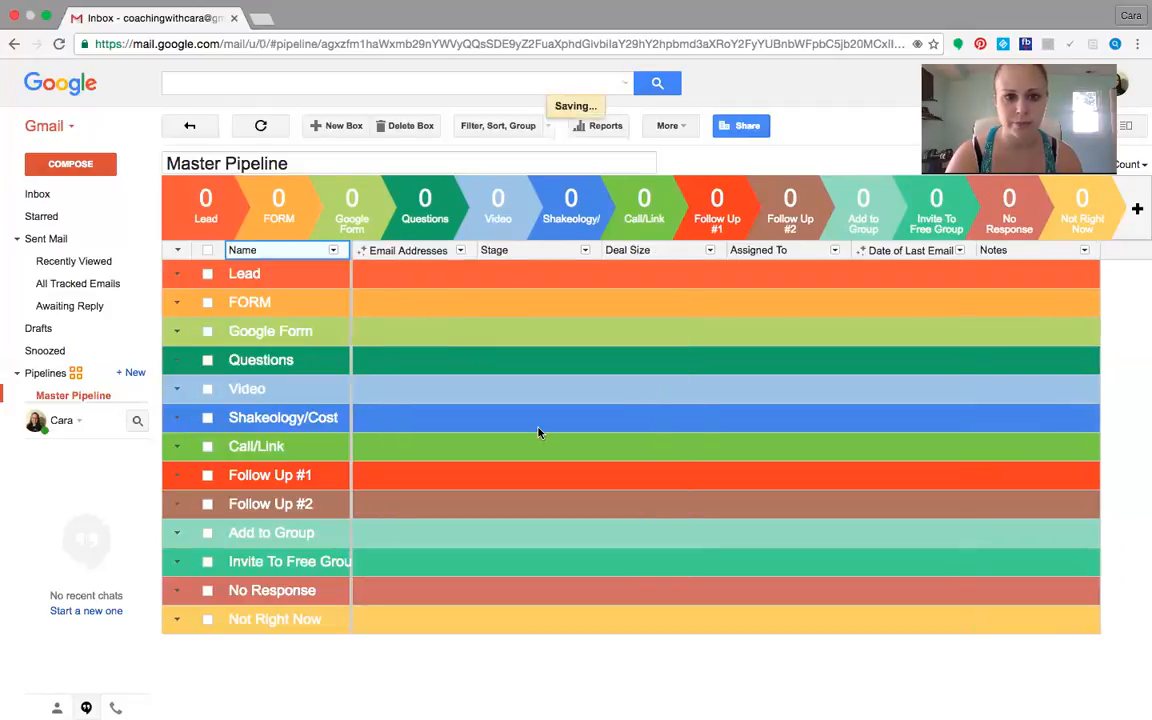
Insert a Date column after the Email Addresses column and name it Date Invited
left_click(432, 250)
mouse_move(440, 470)
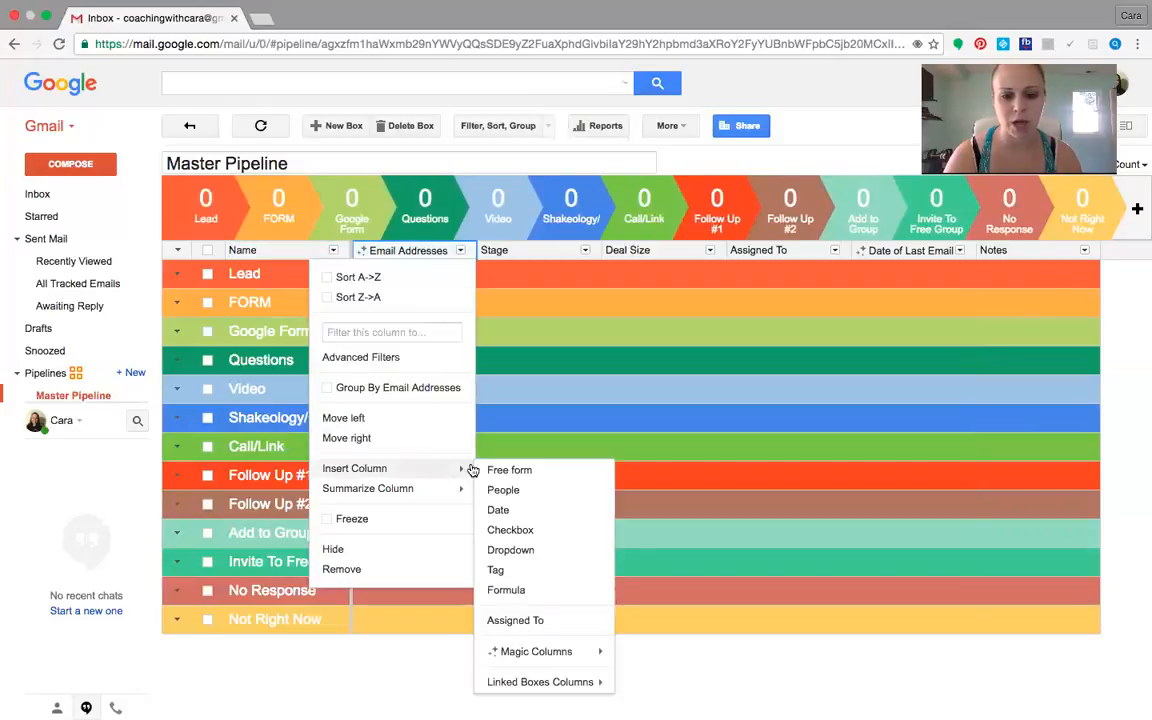
left_click(507, 509)
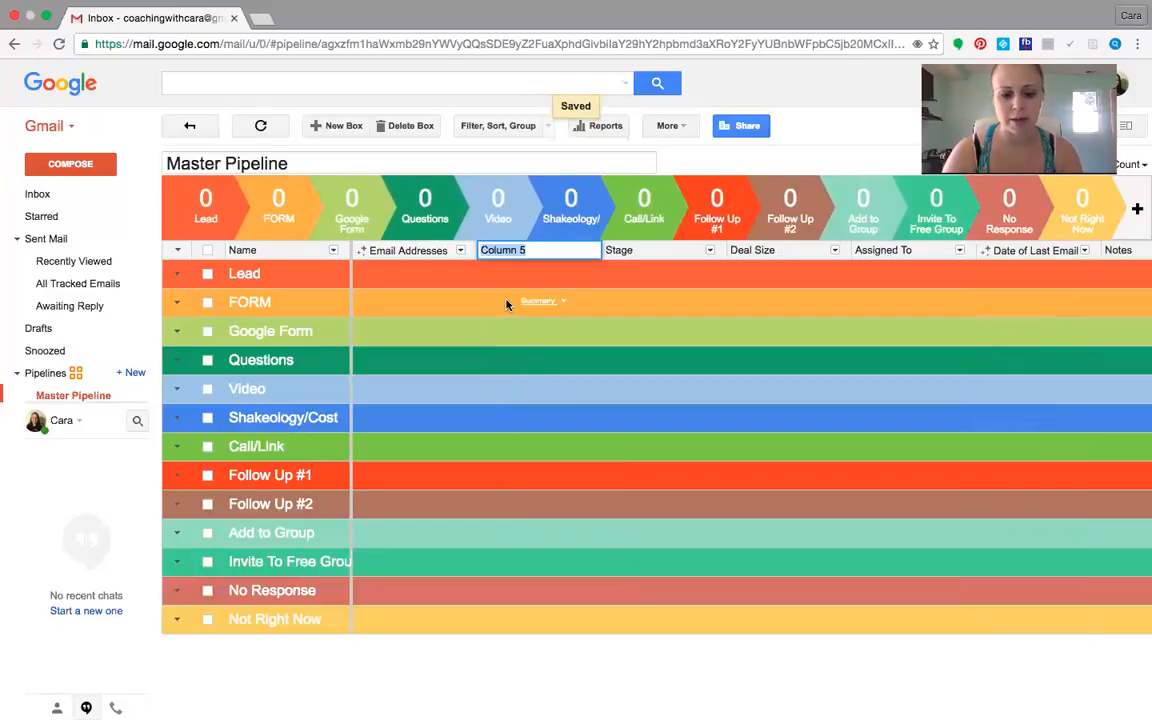
type("Date l")
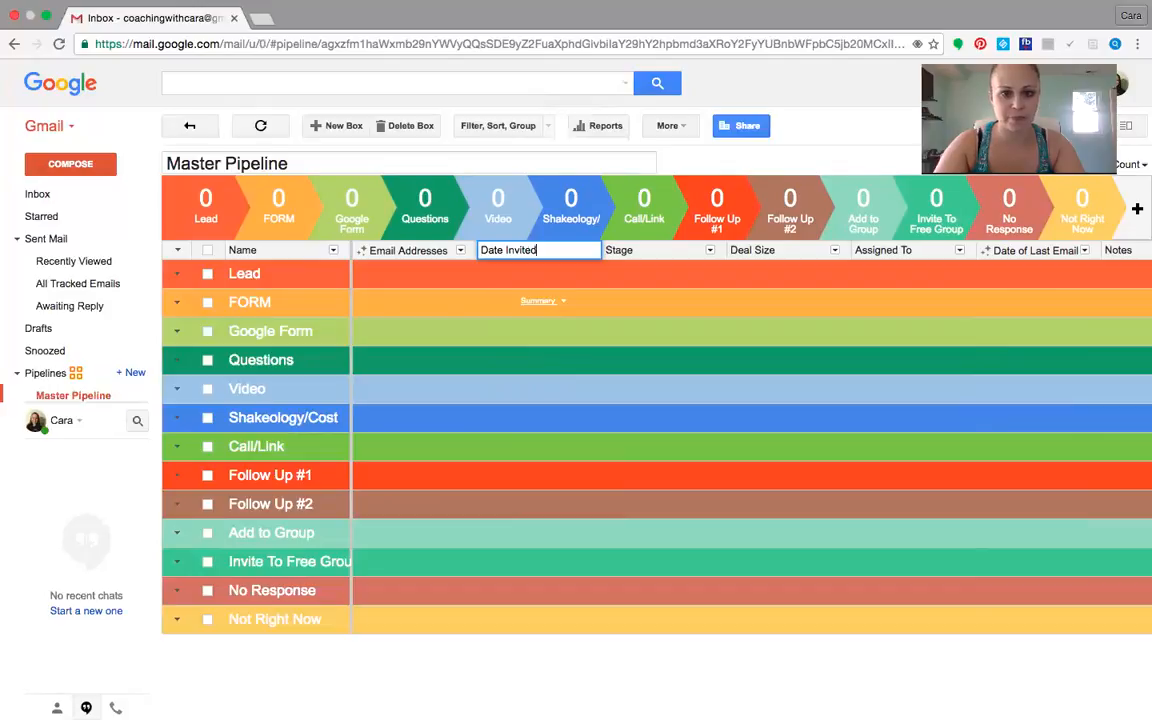
Confirm the Date Invited column name and insert the Days in Stage magic column directly after the Stage column
key("Return")
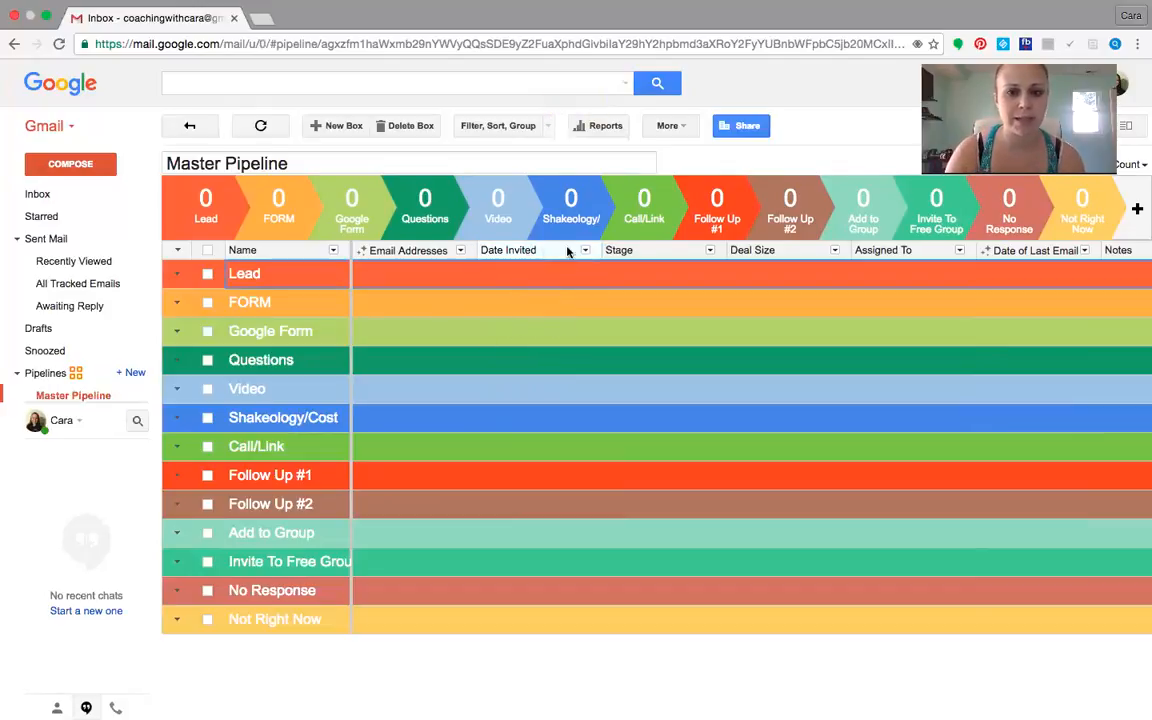
left_click(636, 250)
left_click(636, 250)
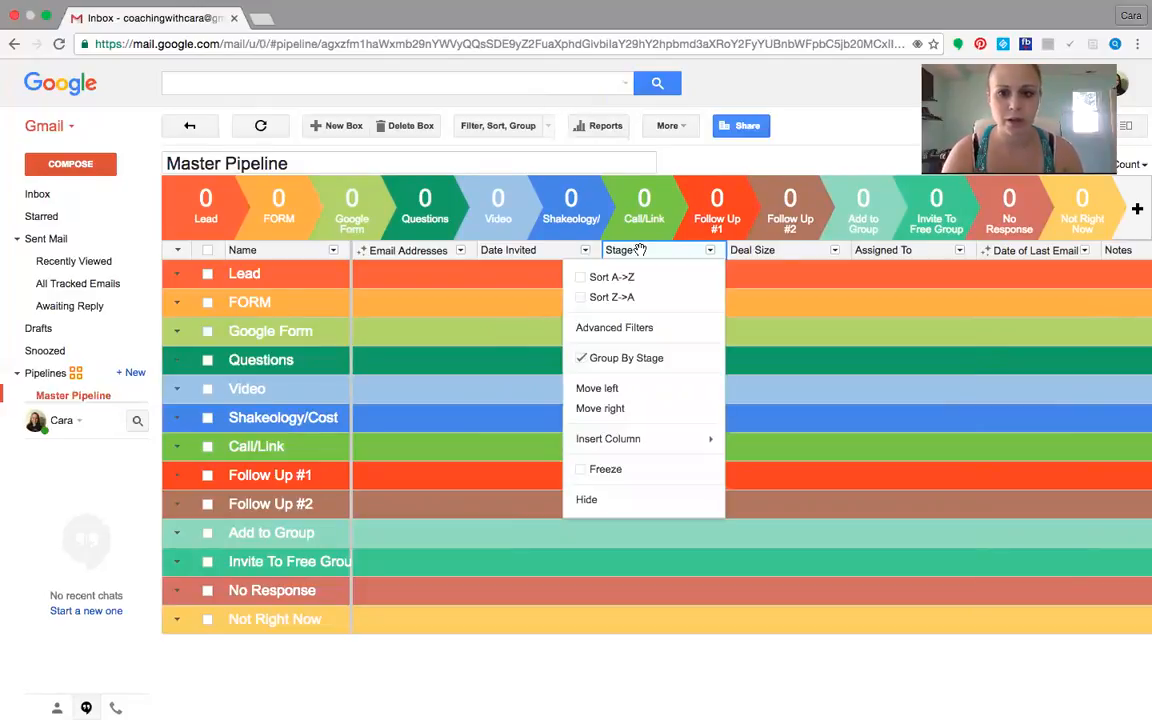
mouse_move(632, 438)
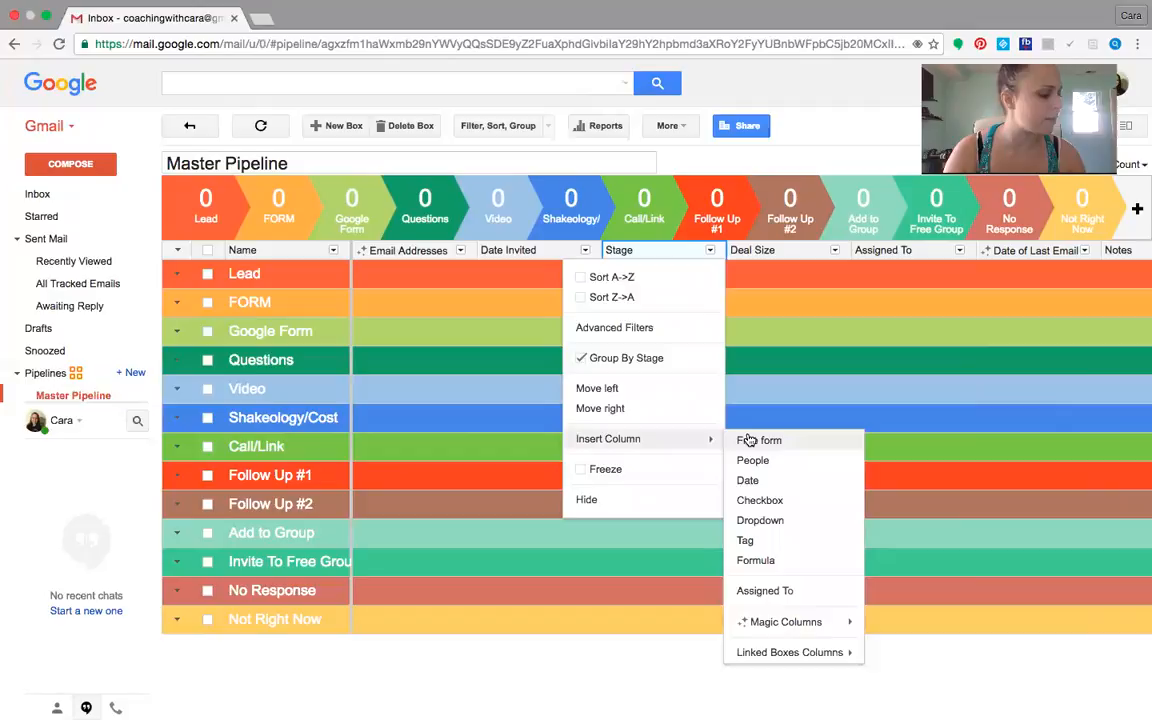
mouse_move(772, 623)
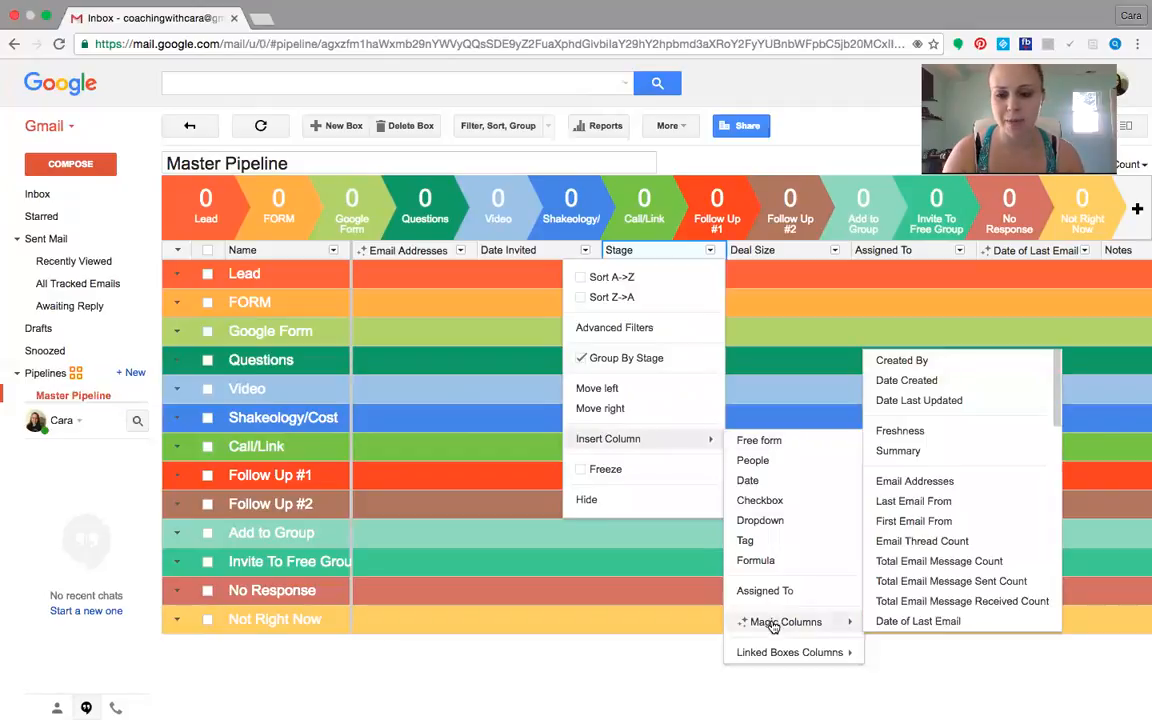
scroll(928, 582, "down", 5)
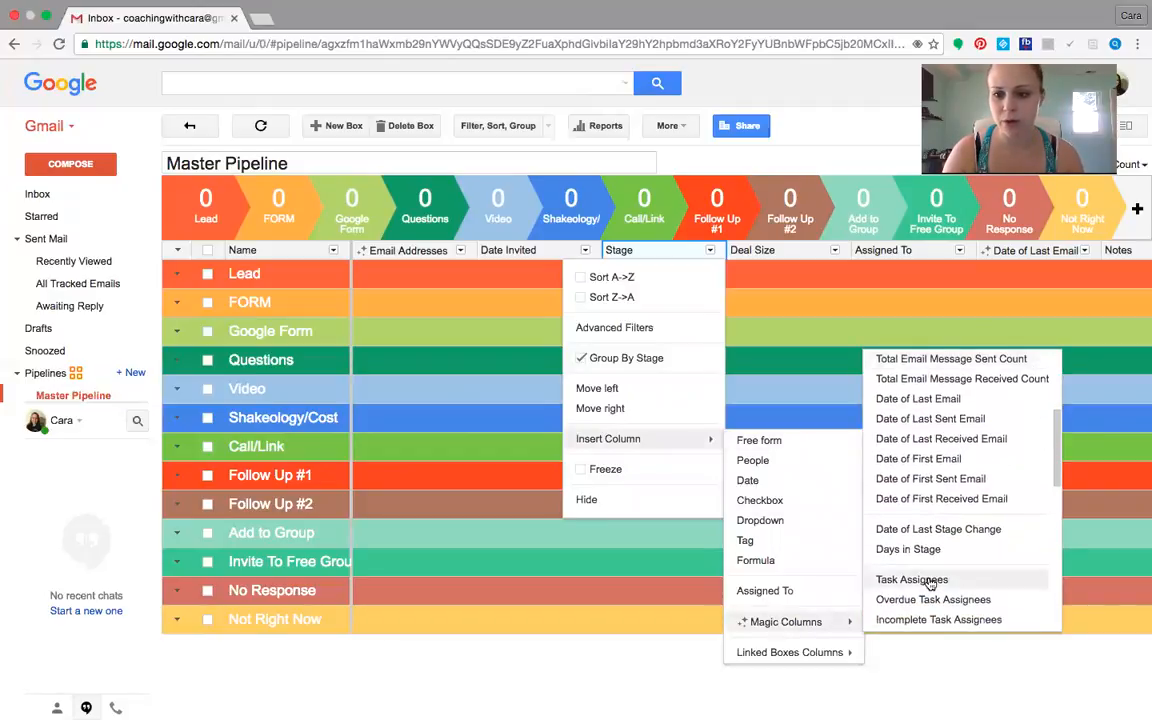
left_click(929, 551)
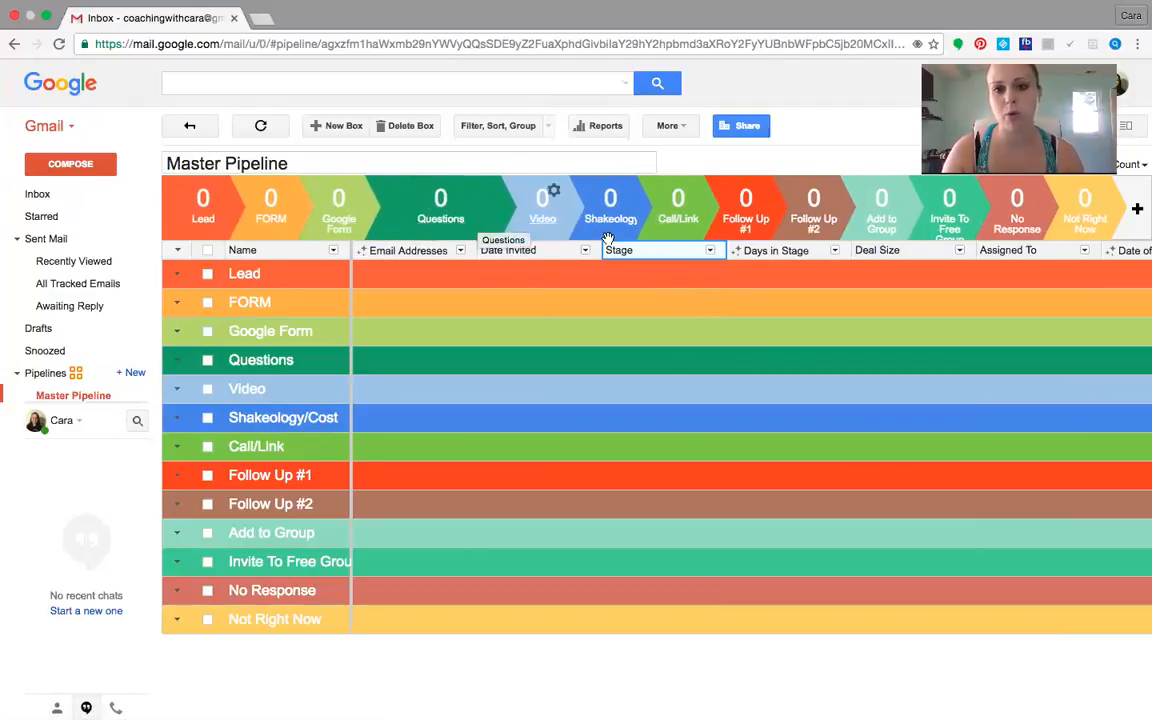
Insert the Date Created magic column directly after the Days in Stage column
left_click(782, 251)
mouse_move(805, 440)
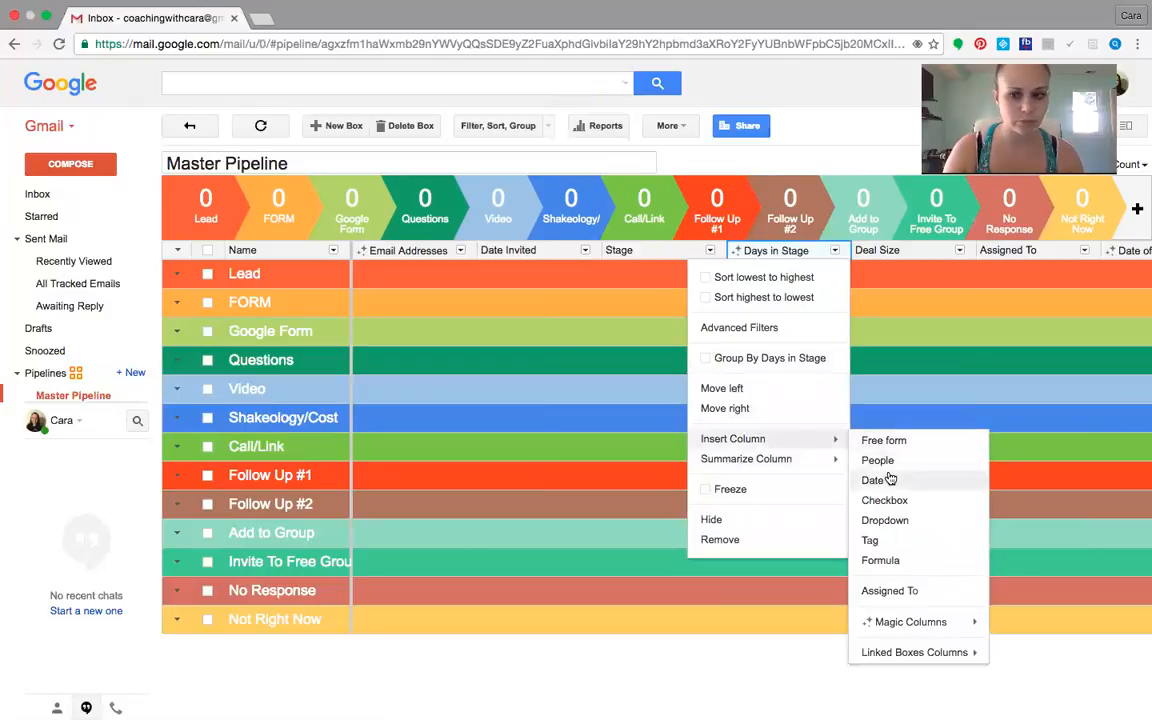
mouse_move(900, 618)
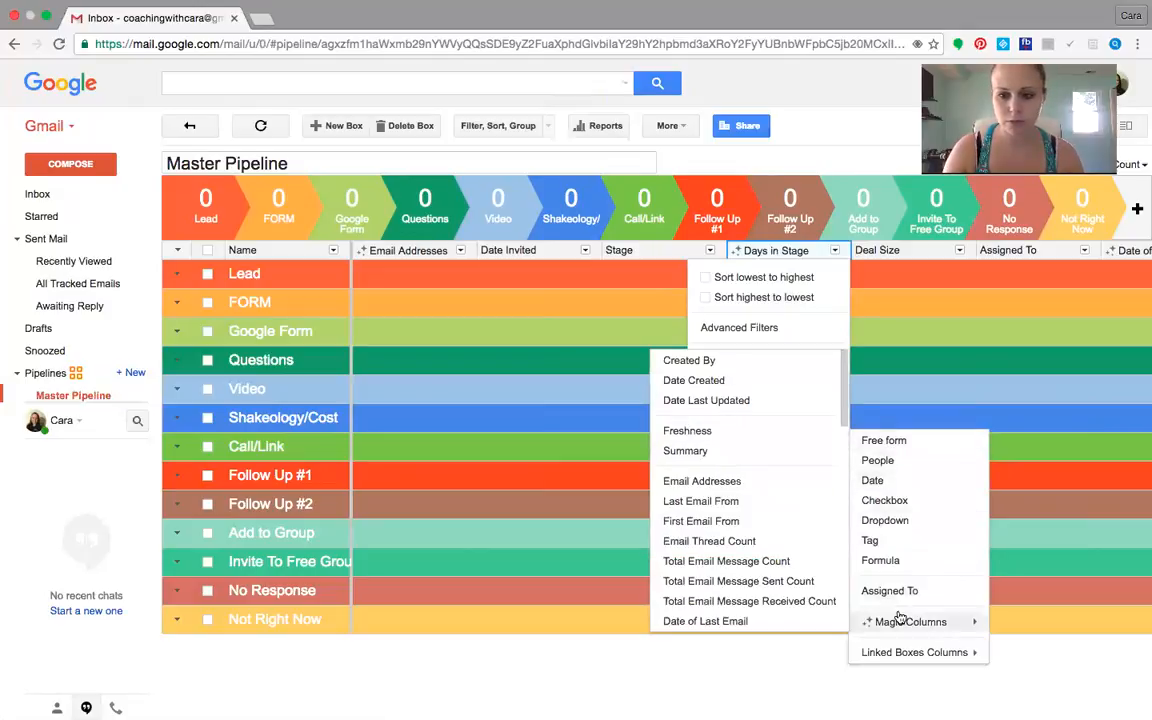
left_click(744, 381)
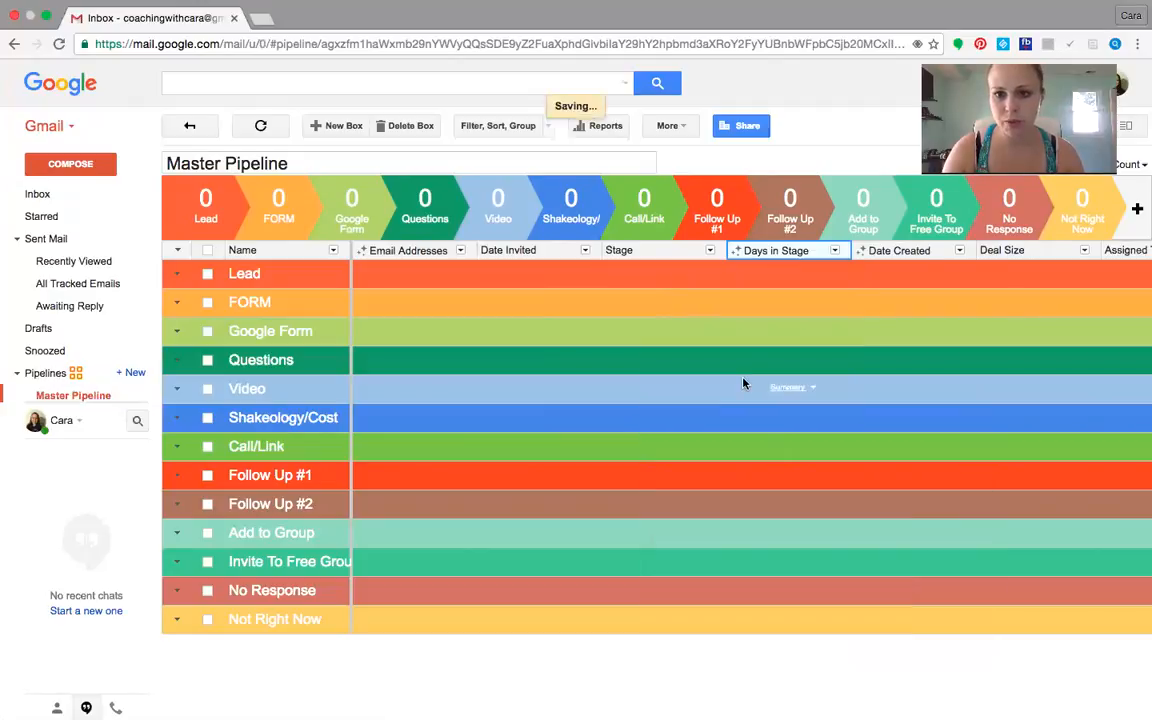
Insert a free form column after the Date Created column and name it Notes
left_click(928, 252)
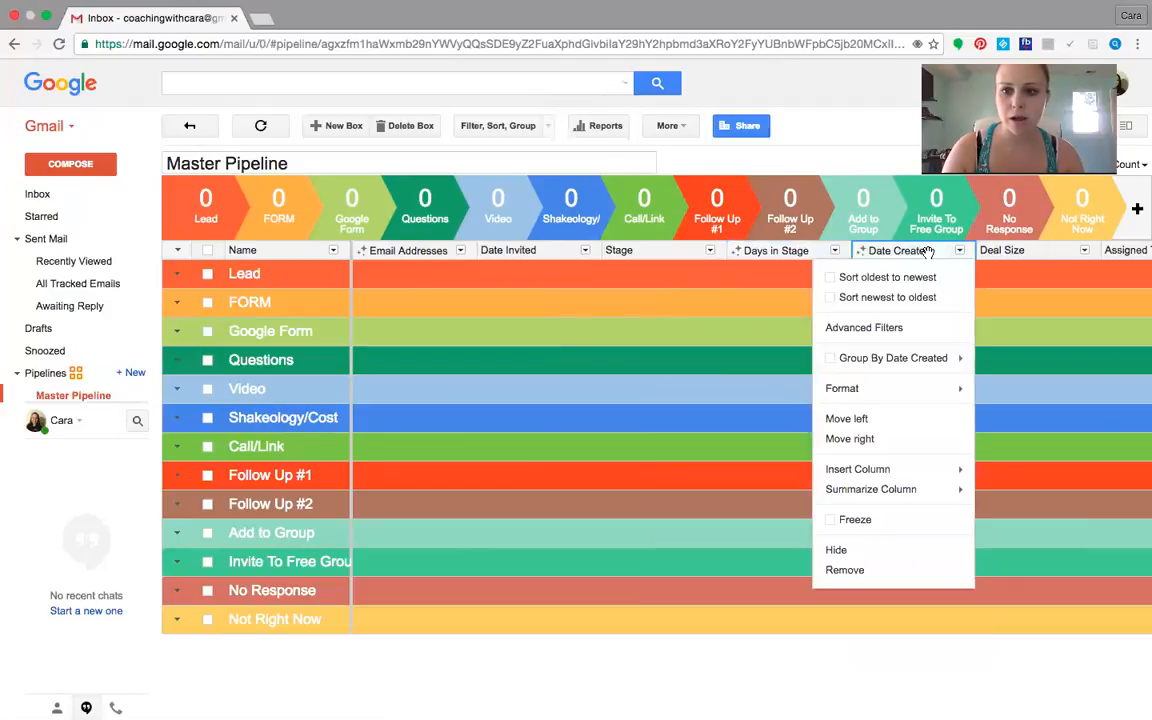
mouse_move(924, 474)
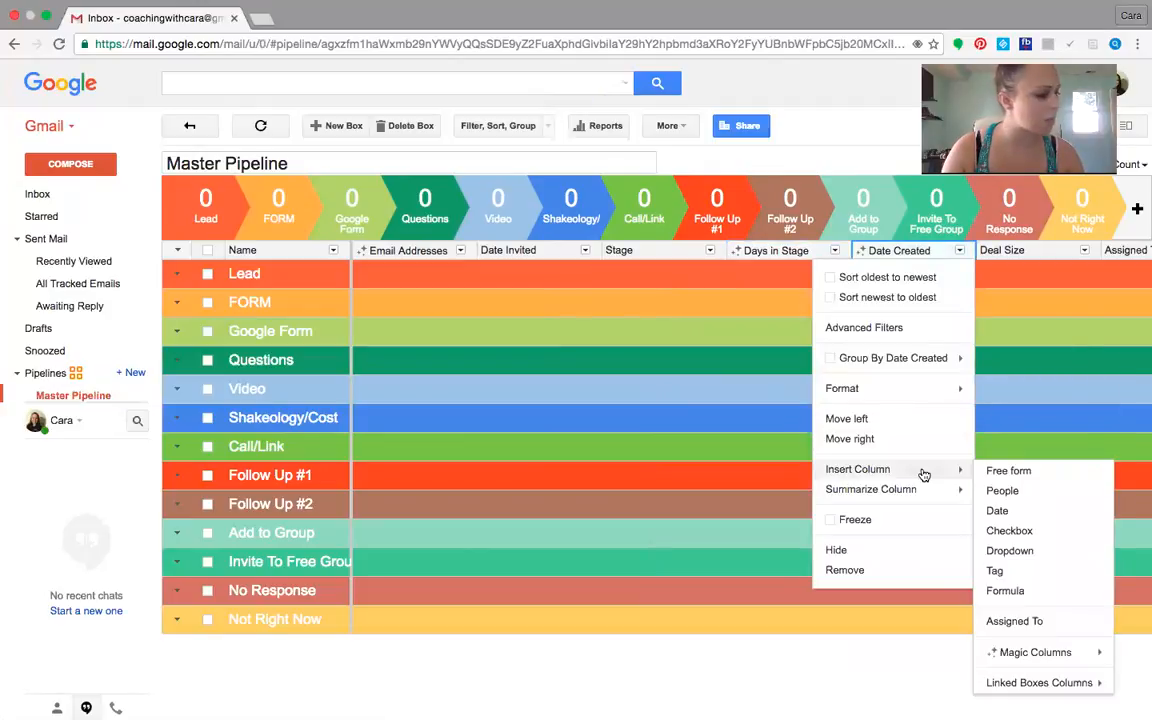
left_click(1021, 470)
type("Note")
key("Return")
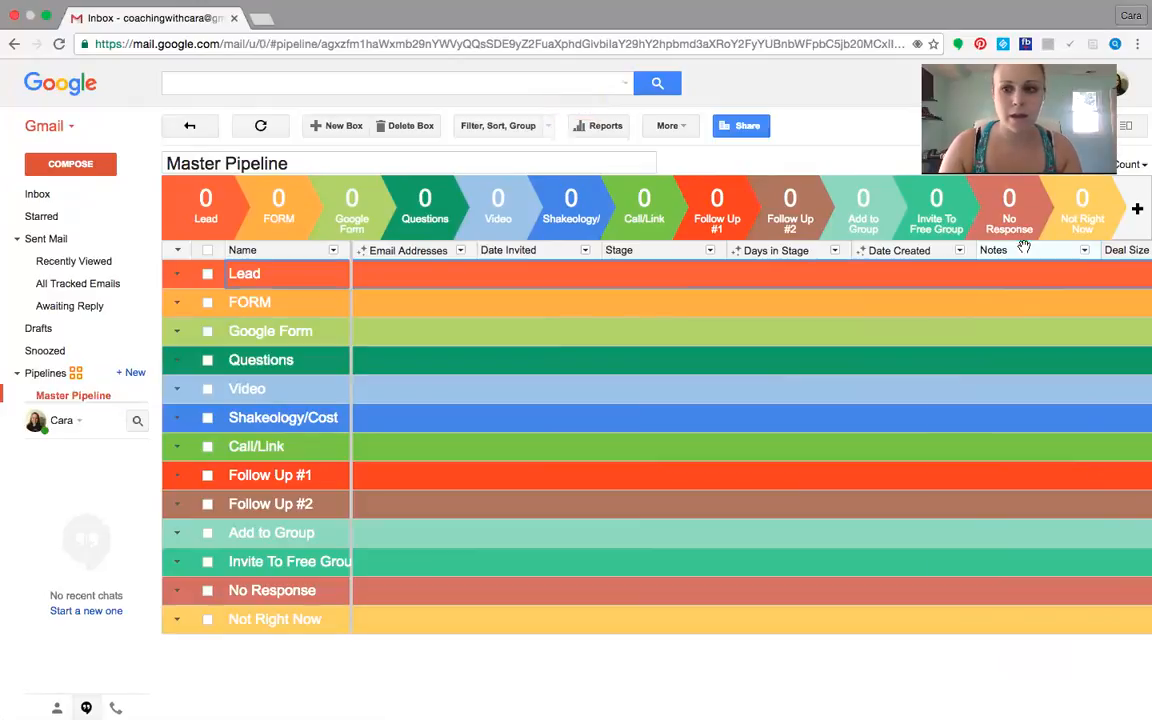
Insert a Tag column after the new Notes column and name it Source
left_click(1024, 249)
mouse_move(1010, 498)
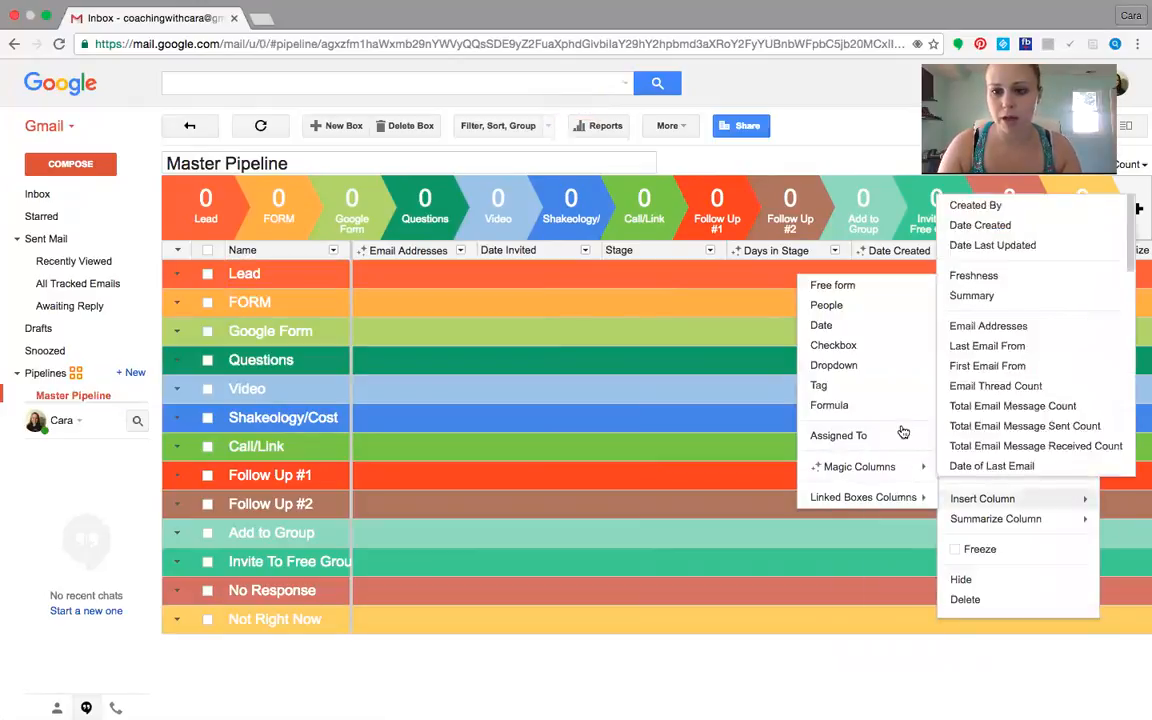
left_click(870, 388)
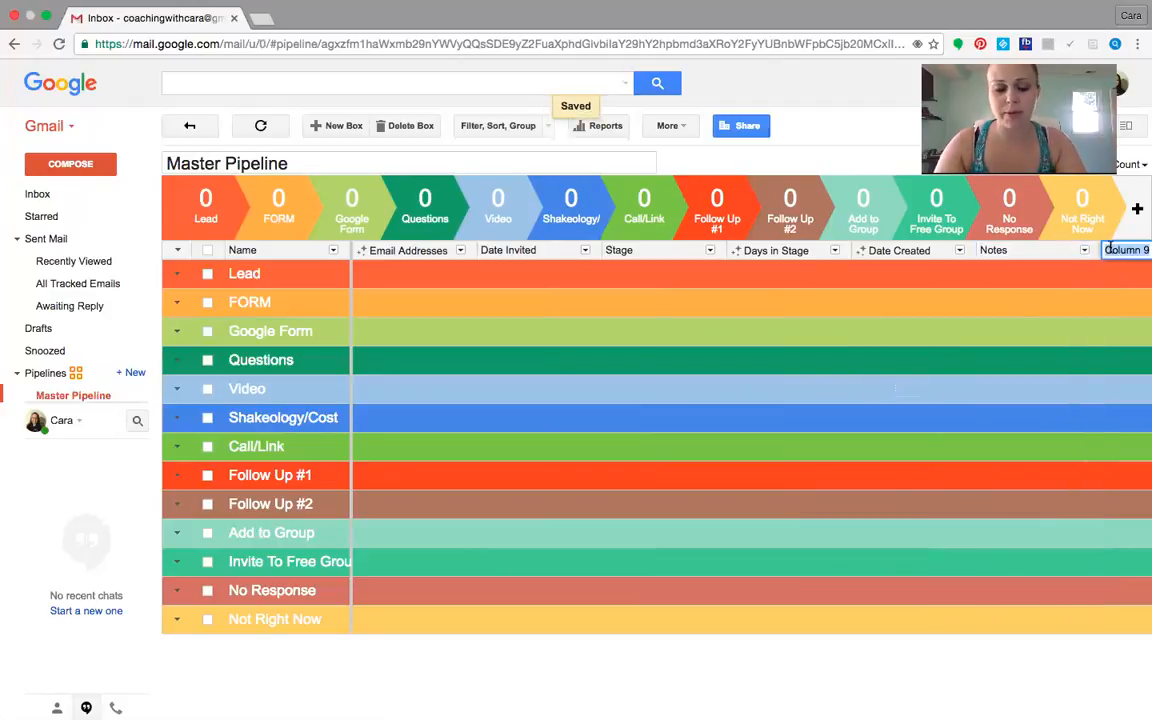
type("Source")
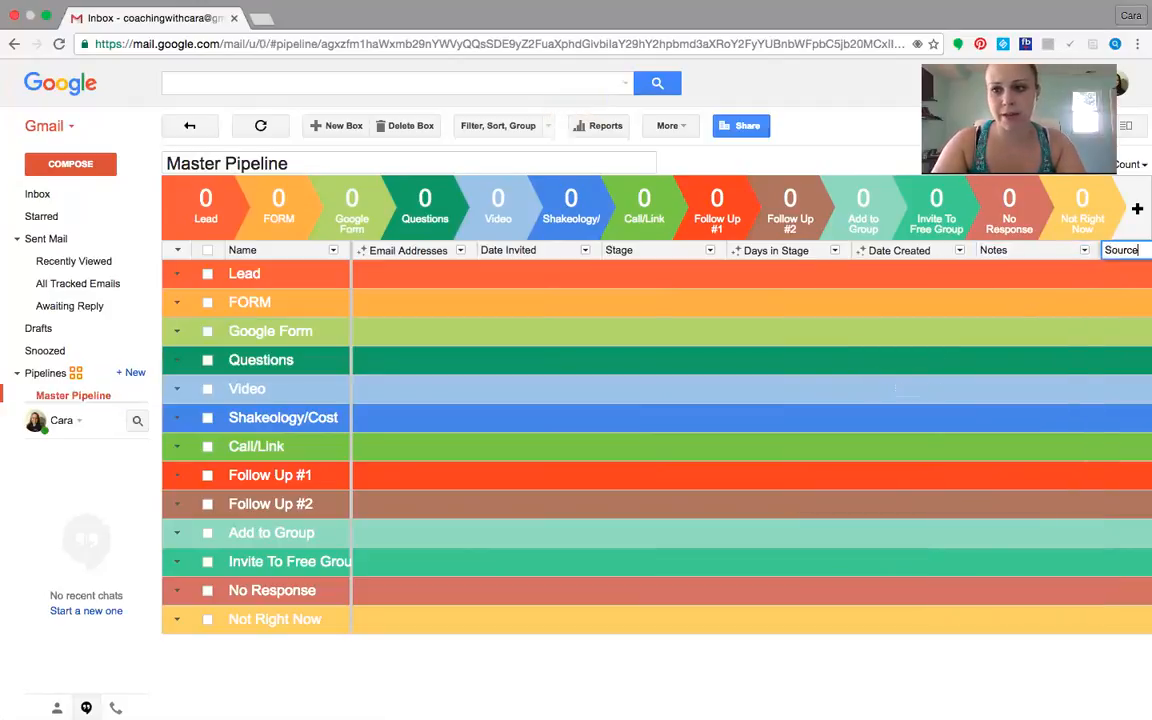
key("Return")
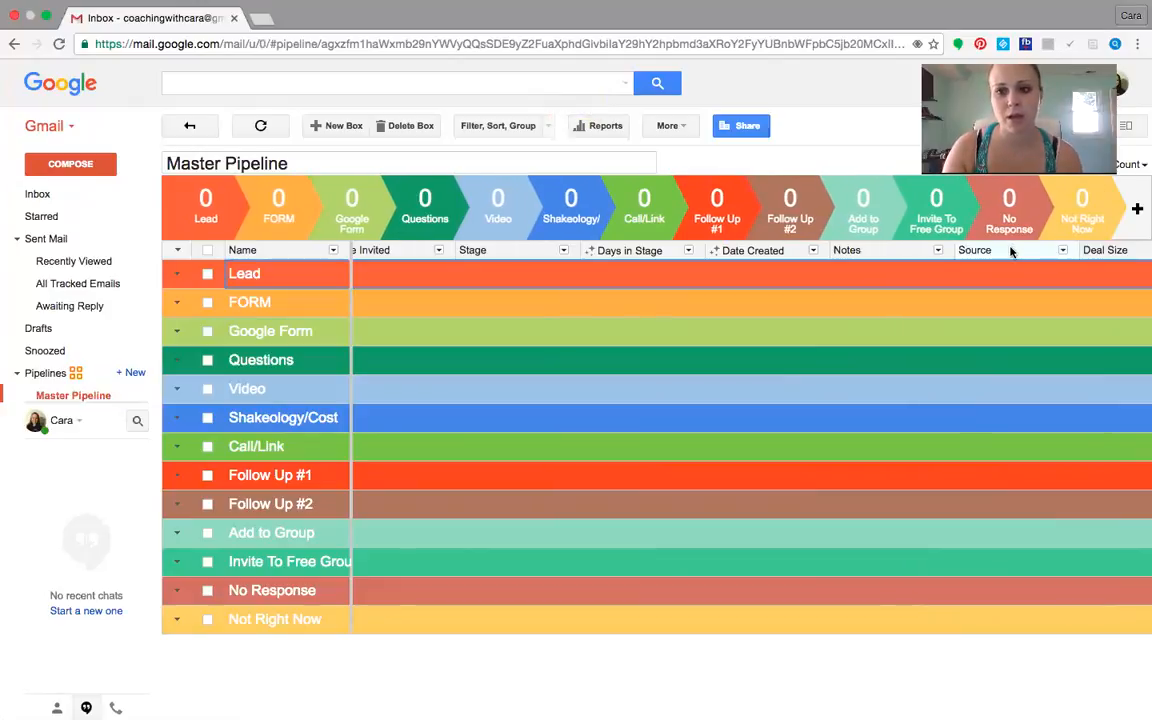
Insert a Tag column after the Source column and name it Interested In
left_click(1010, 250)
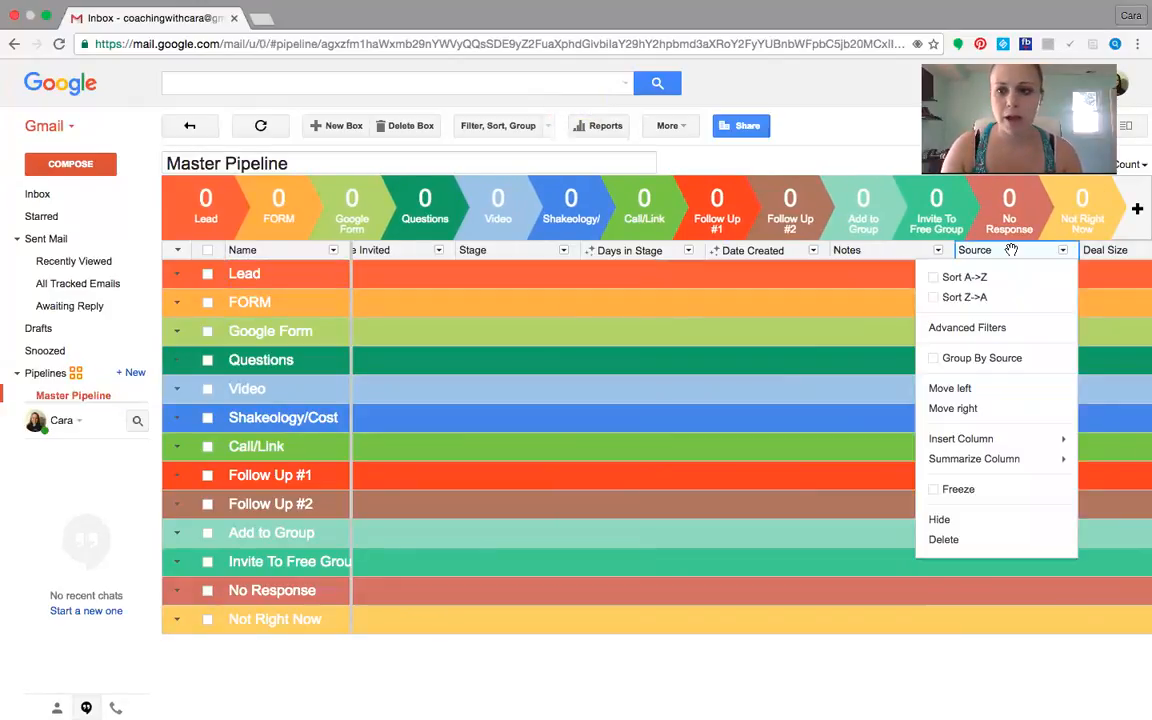
mouse_move(951, 439)
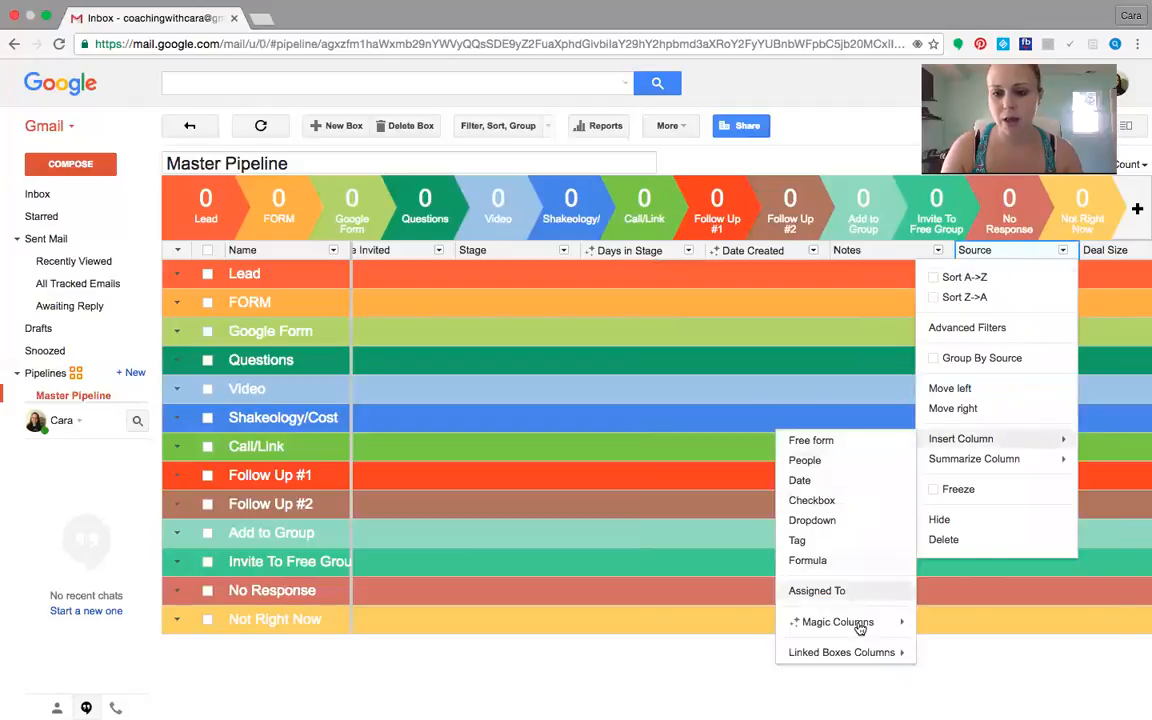
mouse_move(863, 624)
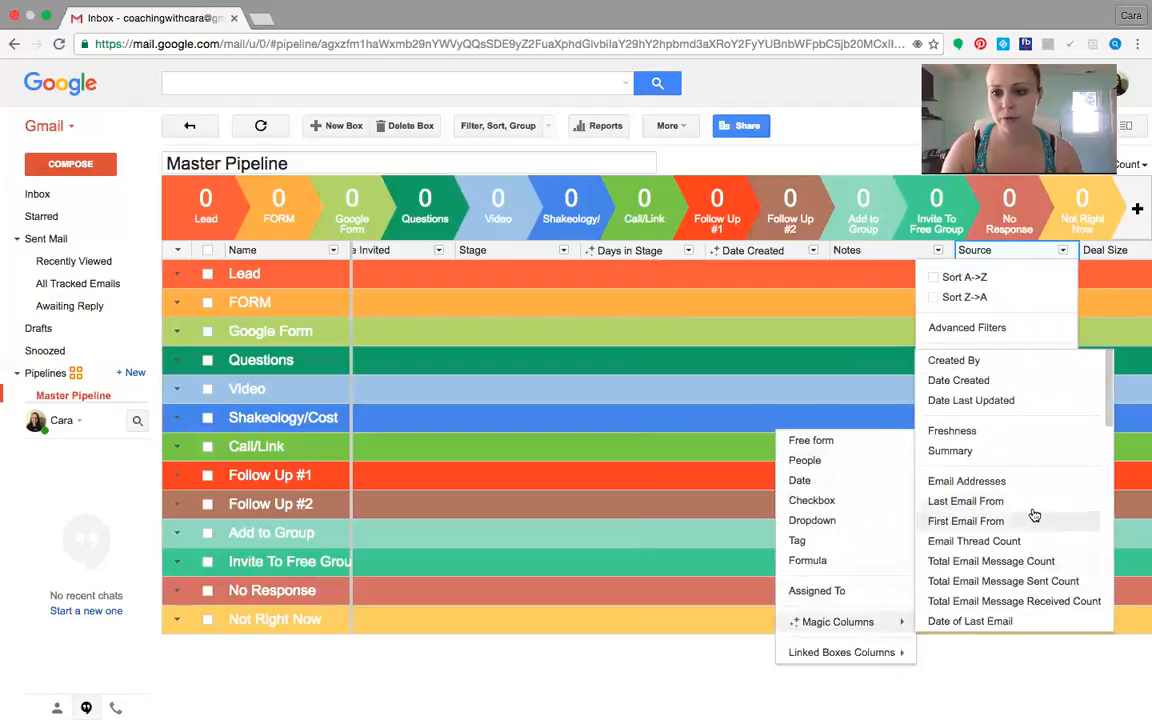
left_click(855, 540)
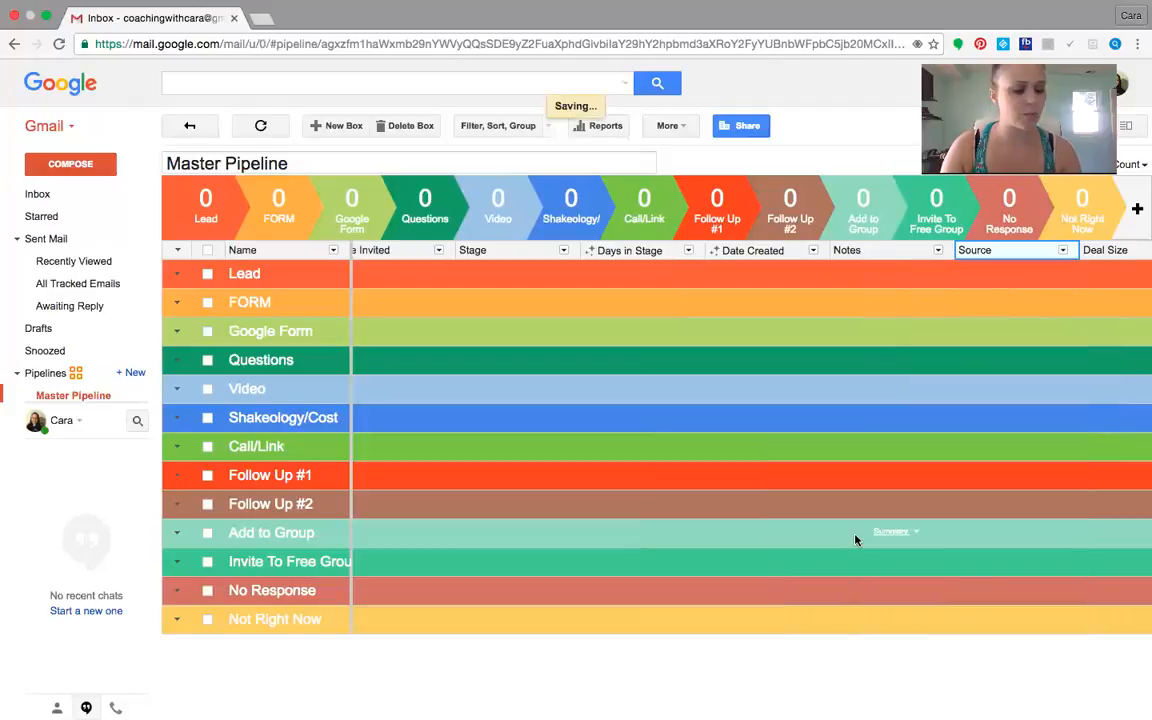
key("BackSpace")
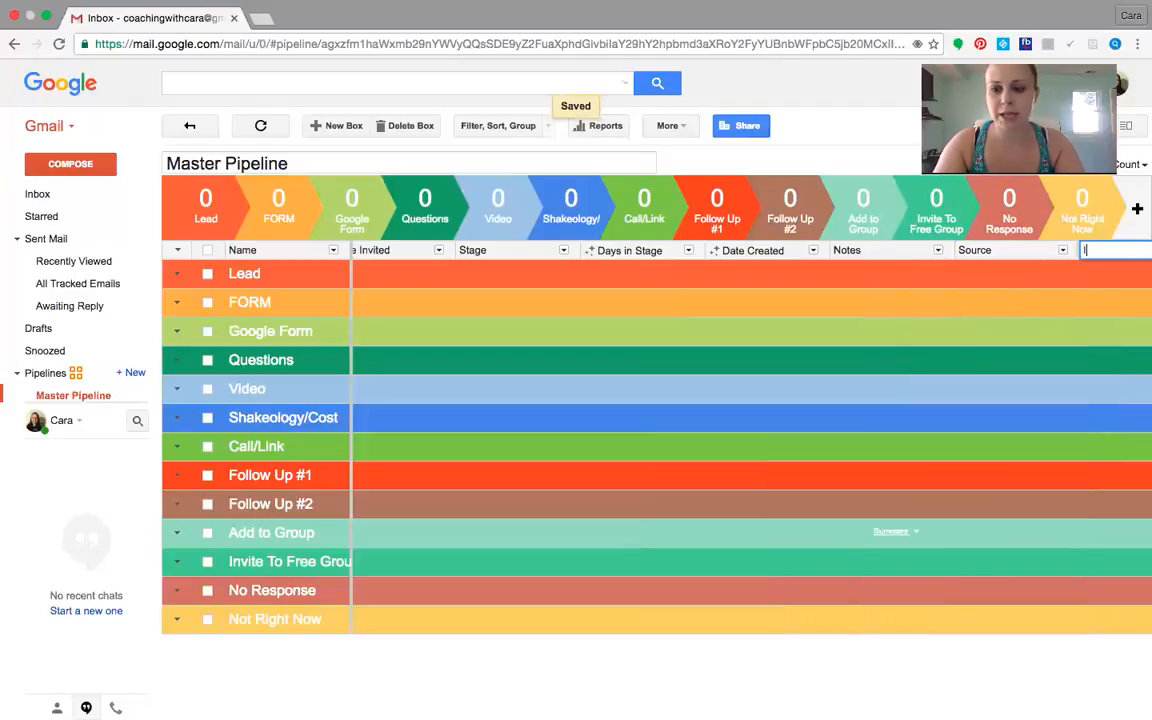
type("Interested In")
key("Return")
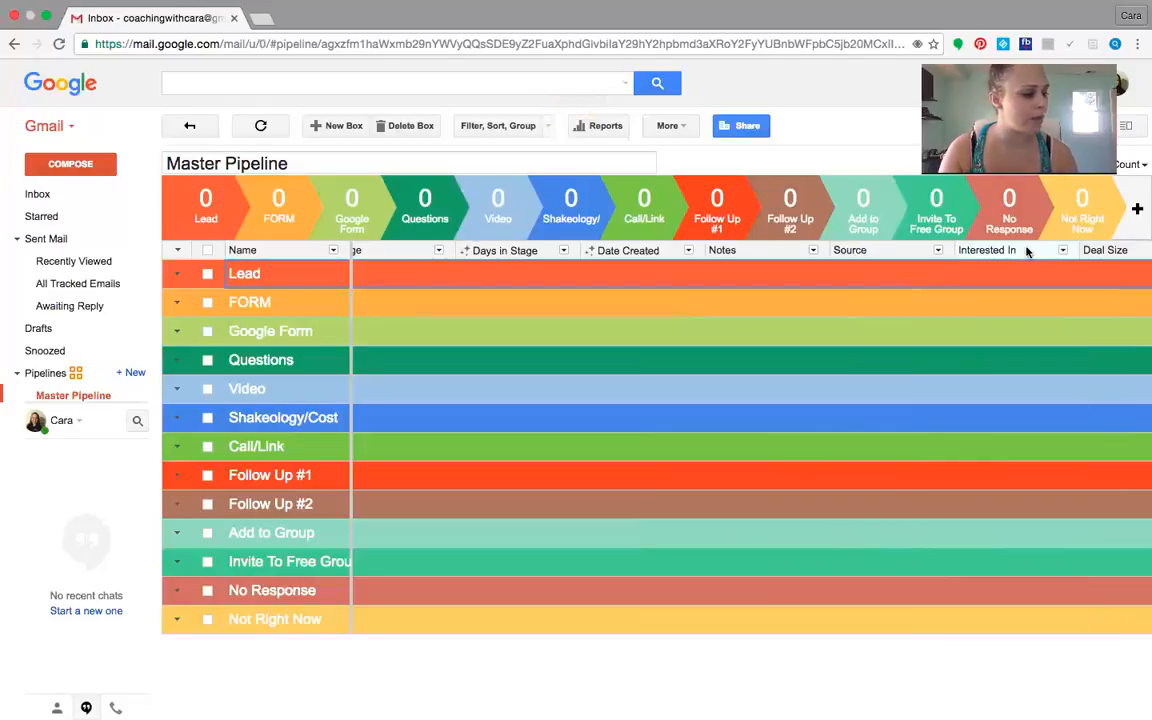
Look through the available magic columns, then insert a free form column after Interested In and name it Phone Number
left_click(1027, 251)
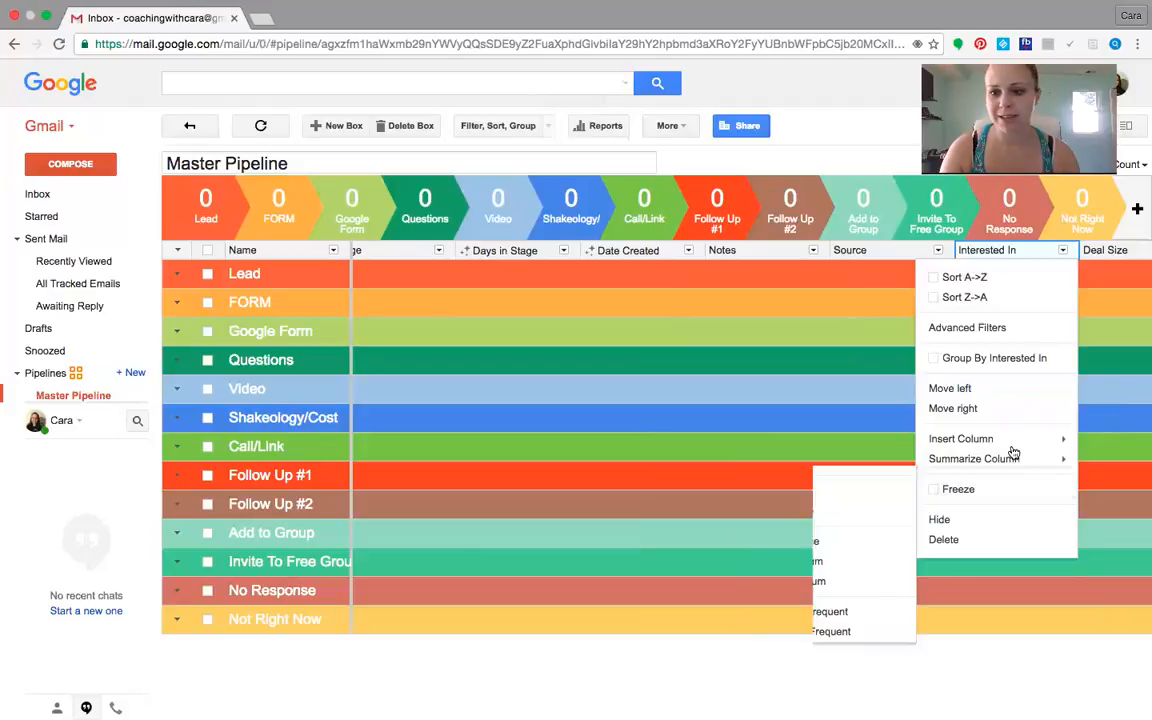
mouse_move(1013, 449)
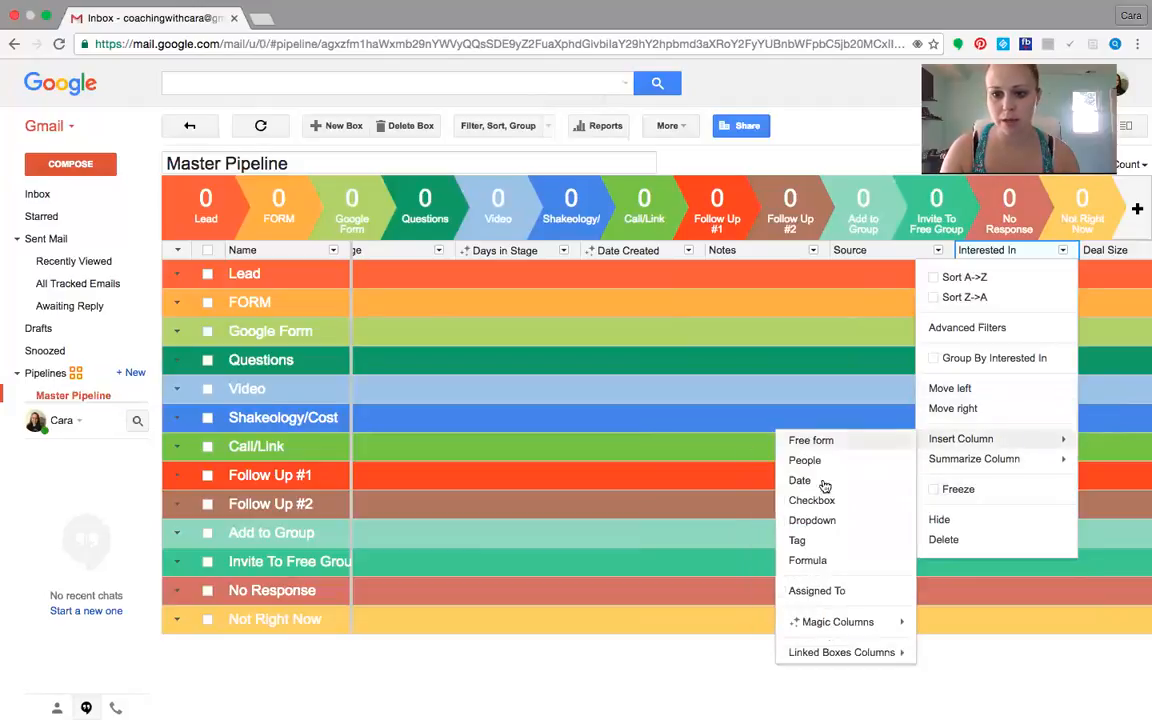
mouse_move(824, 631)
scroll(1022, 540, "down", 8)
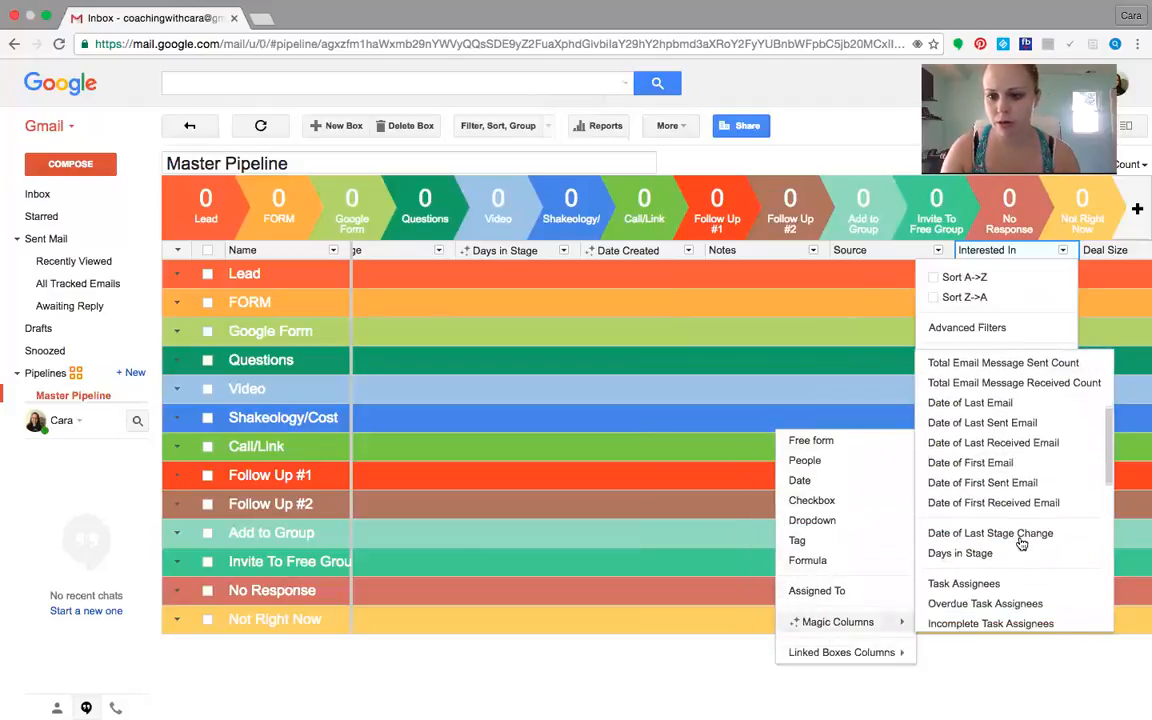
scroll(1022, 543, "down", 10)
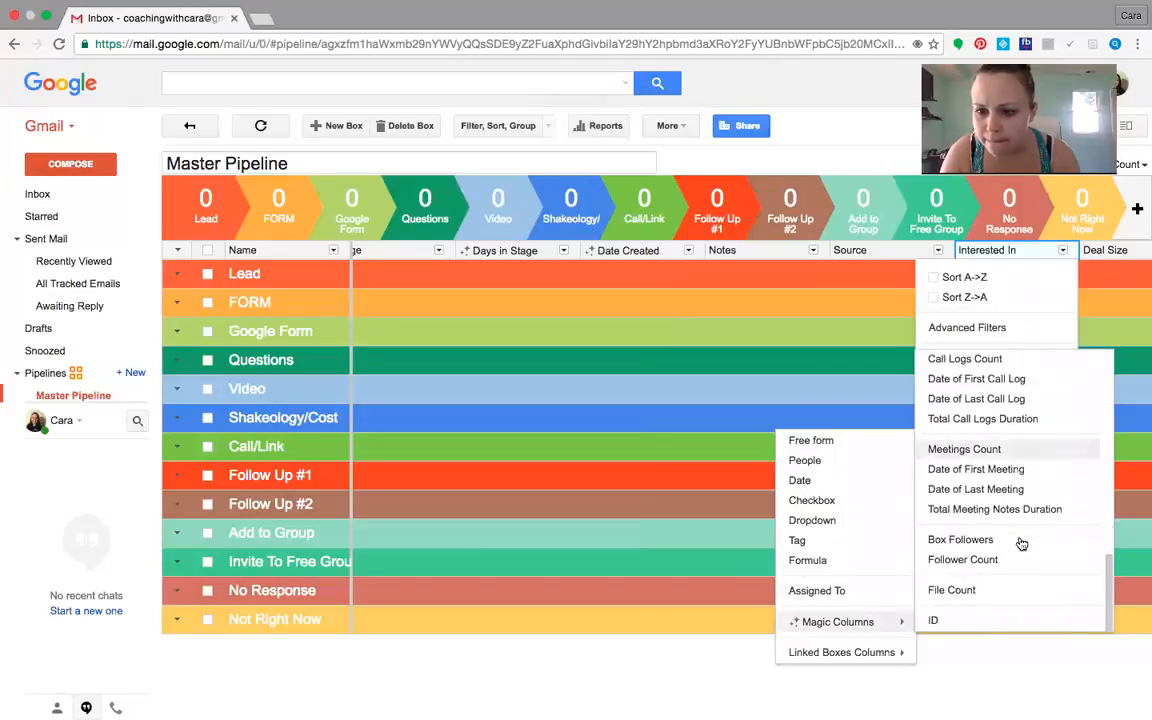
scroll(1022, 543, "up", 8)
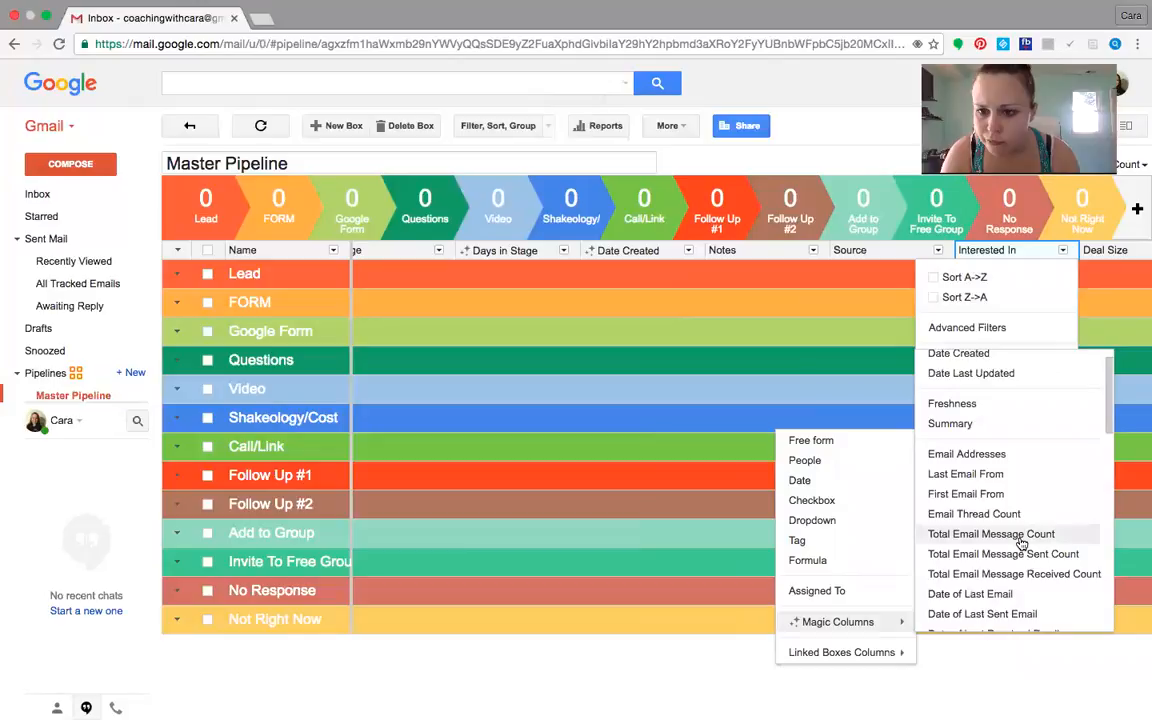
scroll(1022, 543, "up", 1)
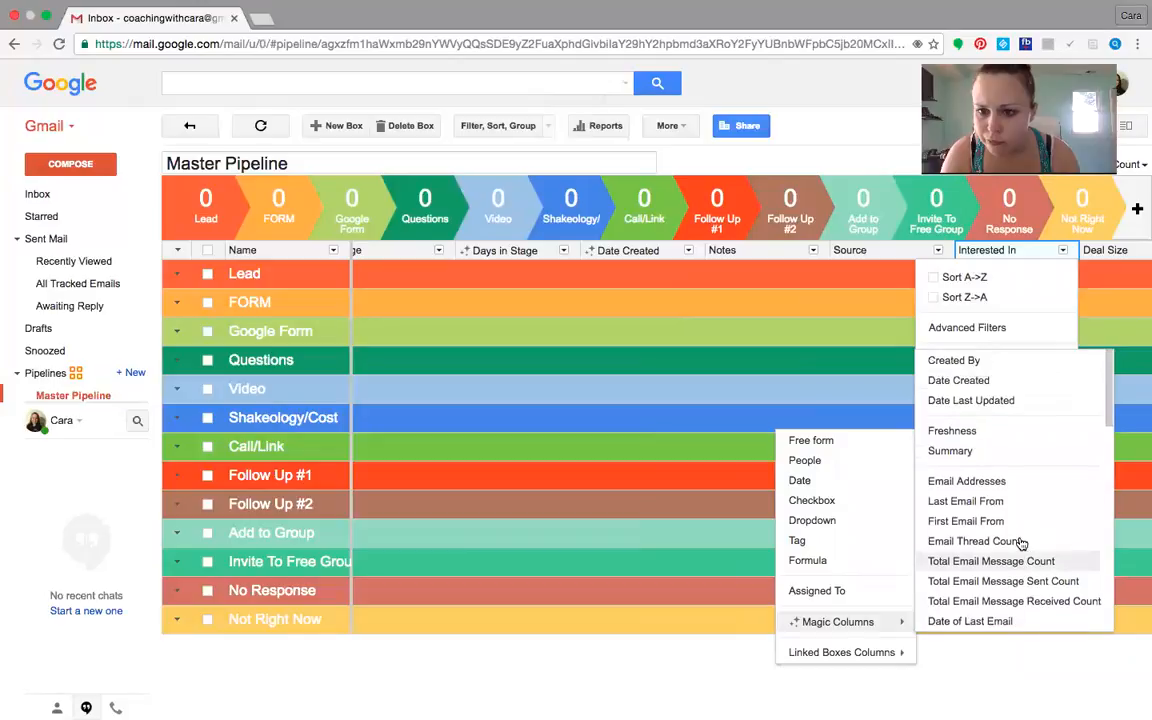
left_click(842, 449)
type("Phone Numer")
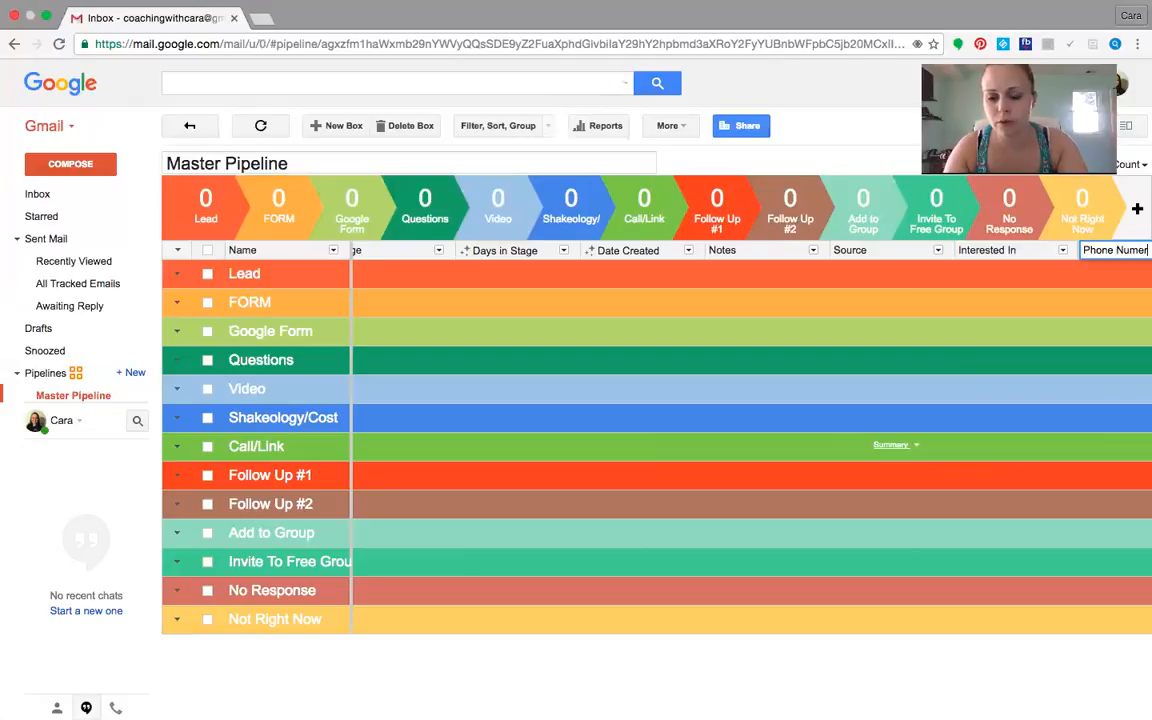
key("BackSpace")
key("BackSpace")
type("ber")
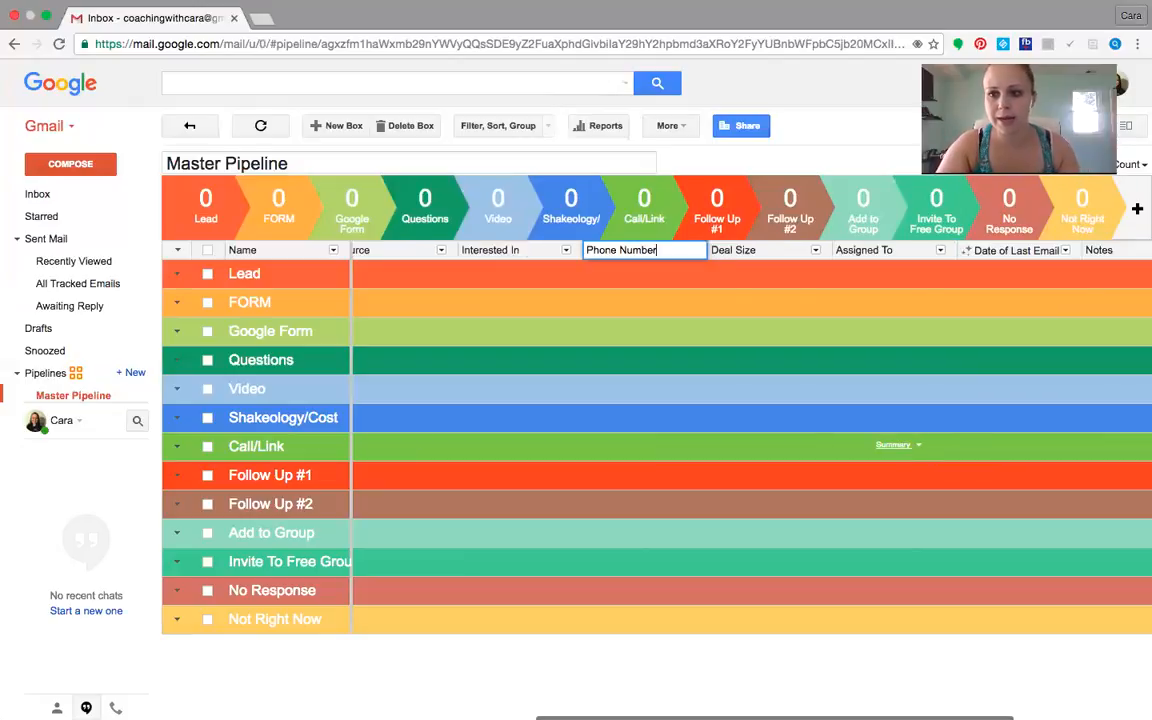
key("Return")
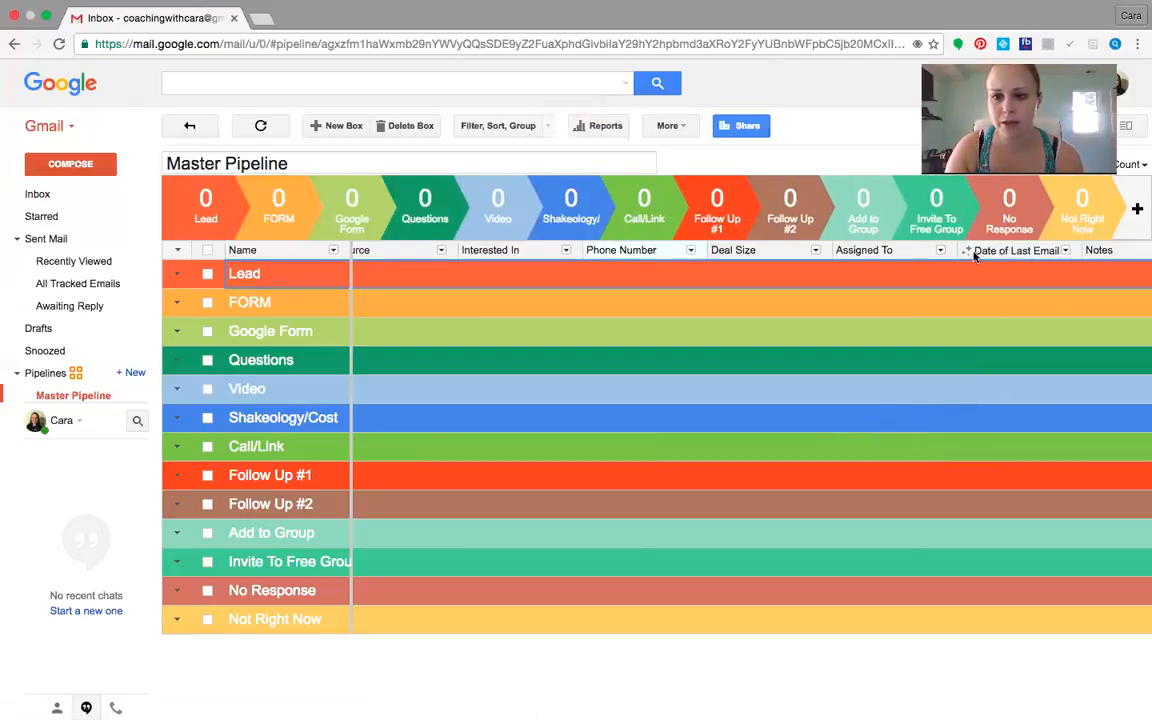
Delete the Deal Size column permanently from the pipeline's table
left_click(738, 251)
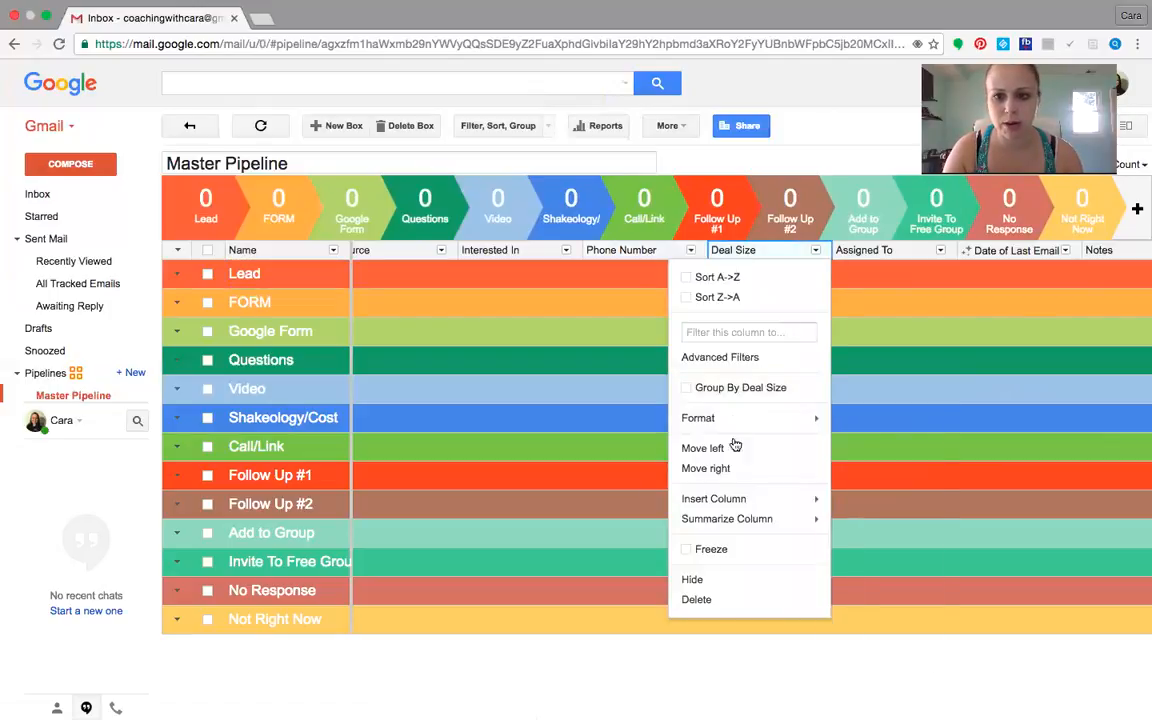
left_click(697, 599)
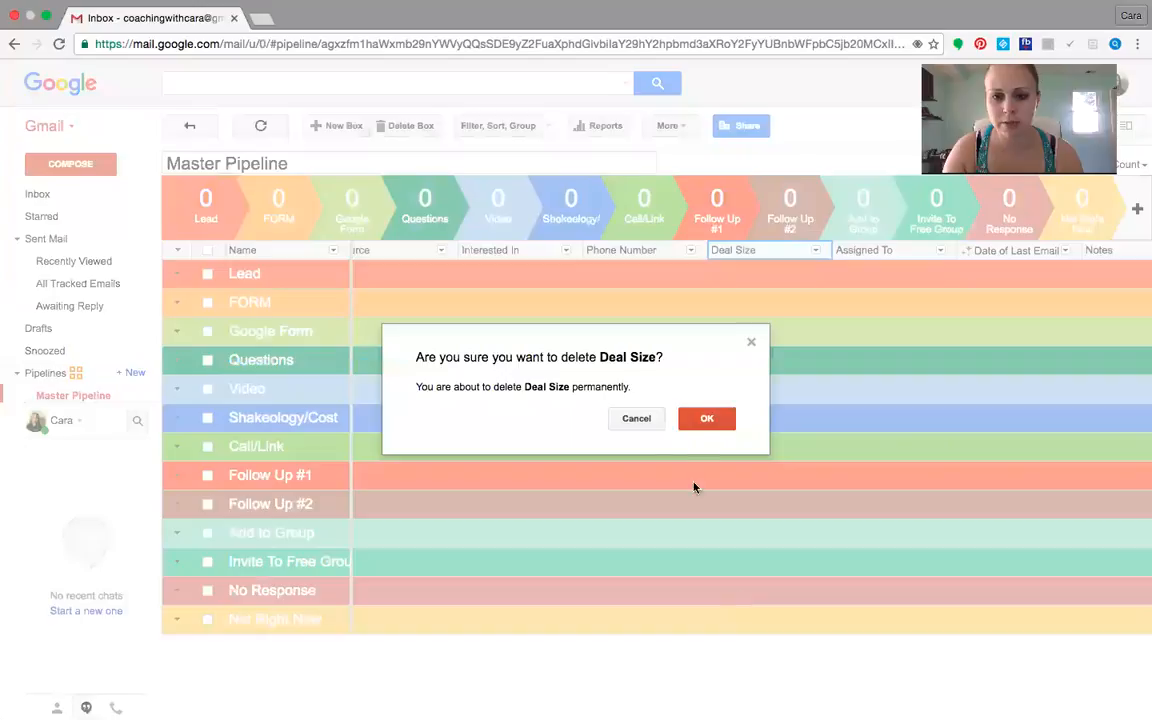
left_click(698, 420)
Remove the Assigned To and Date of Last Email columns from the pipeline's table
left_click(778, 250)
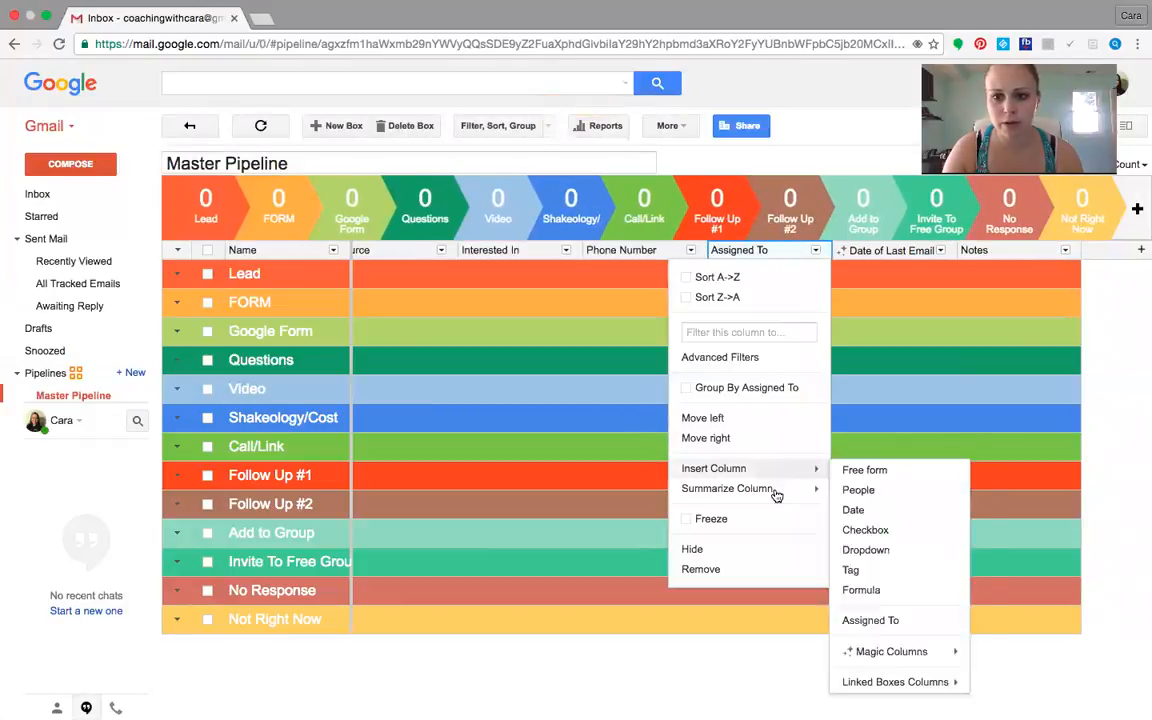
left_click(757, 572)
left_click(765, 250)
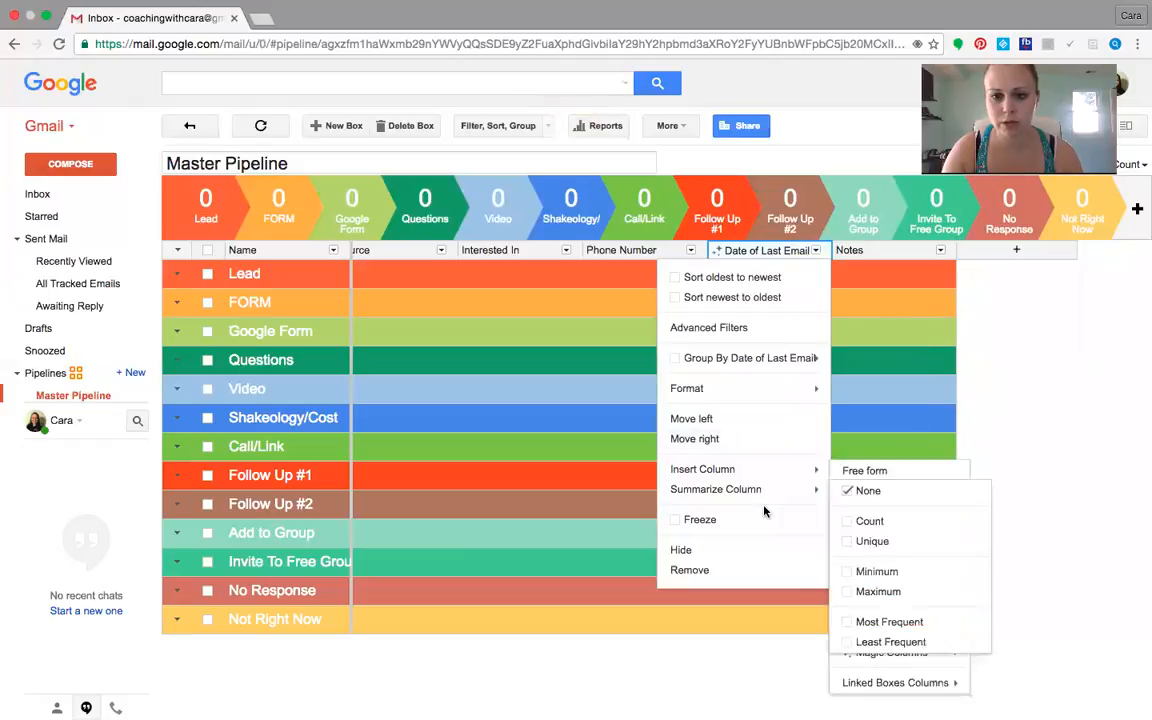
left_click(751, 571)
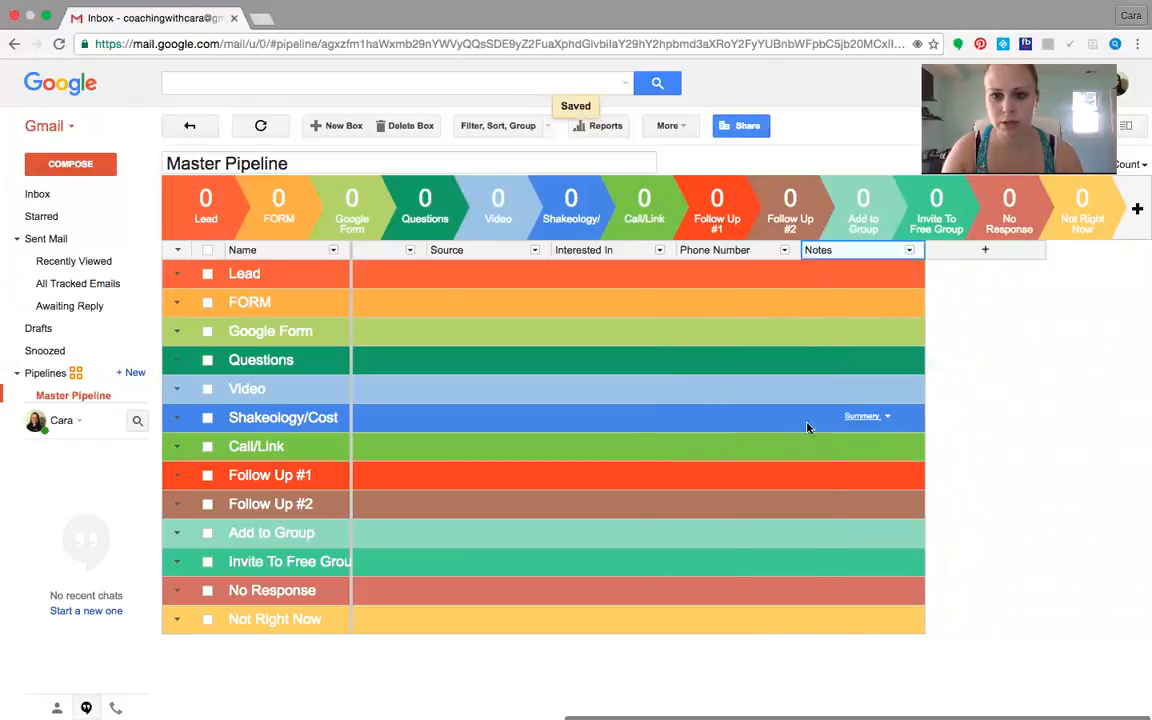
Move the default Notes column left past Phone Number, Interested In, Source and the custom Notes column, directly after Date Created
left_click(820, 251)
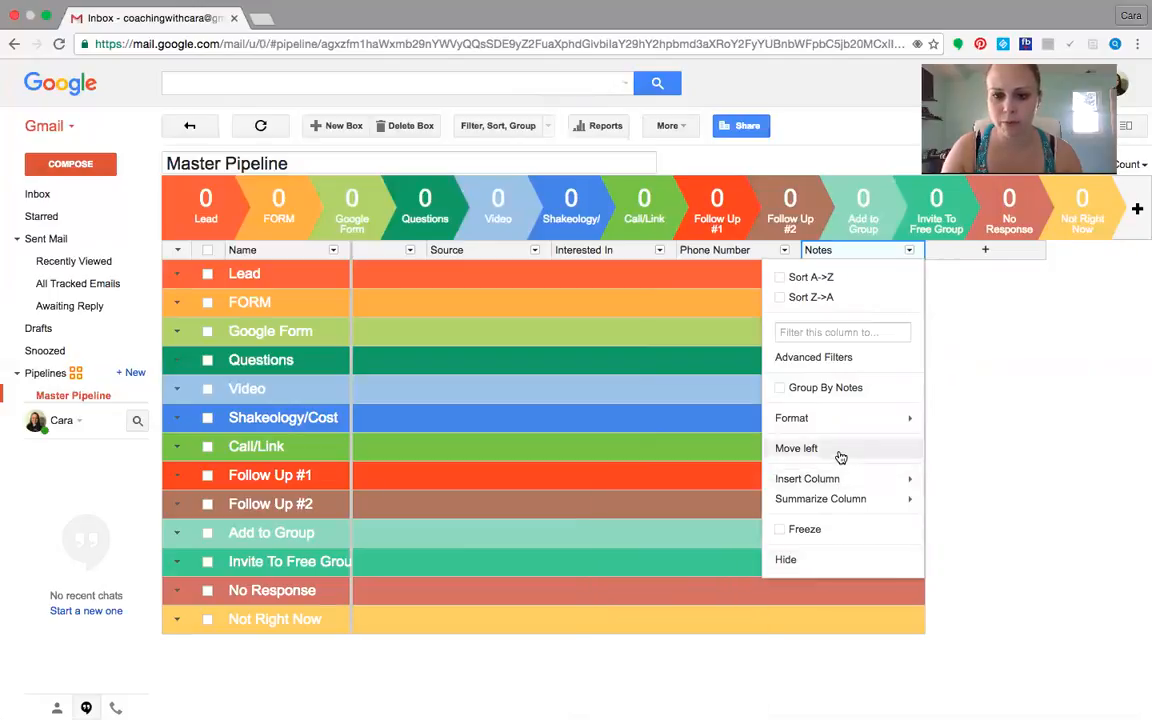
left_click(796, 448)
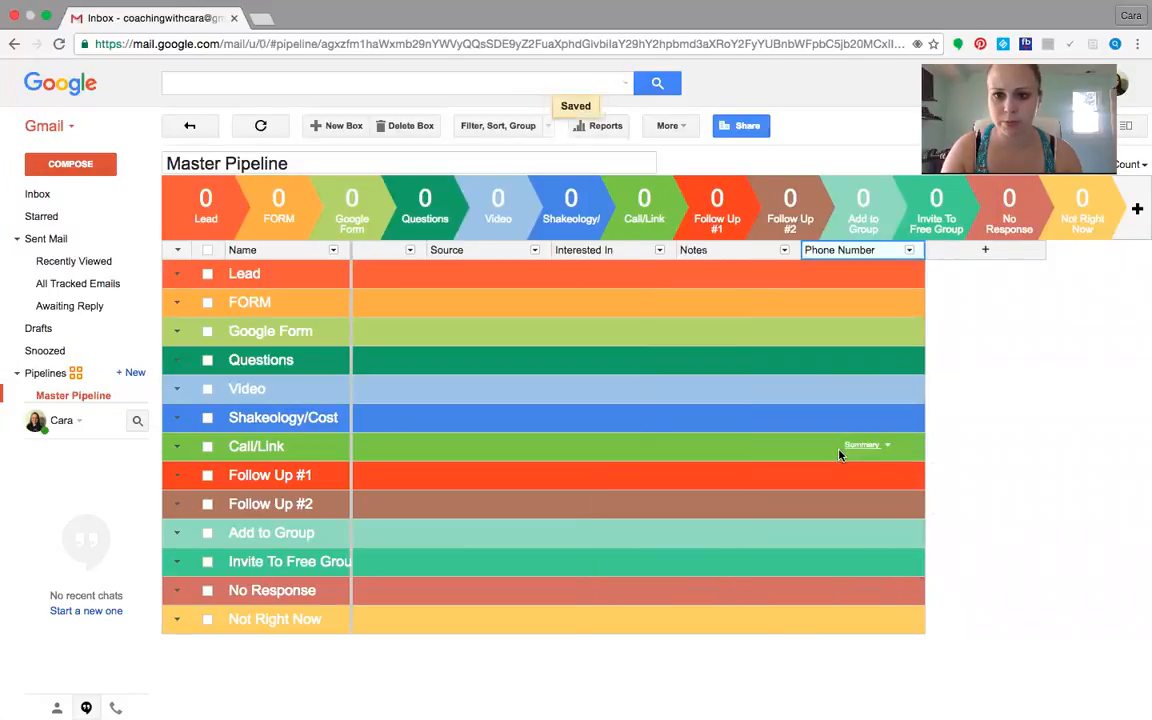
left_click(731, 252)
left_click(702, 448)
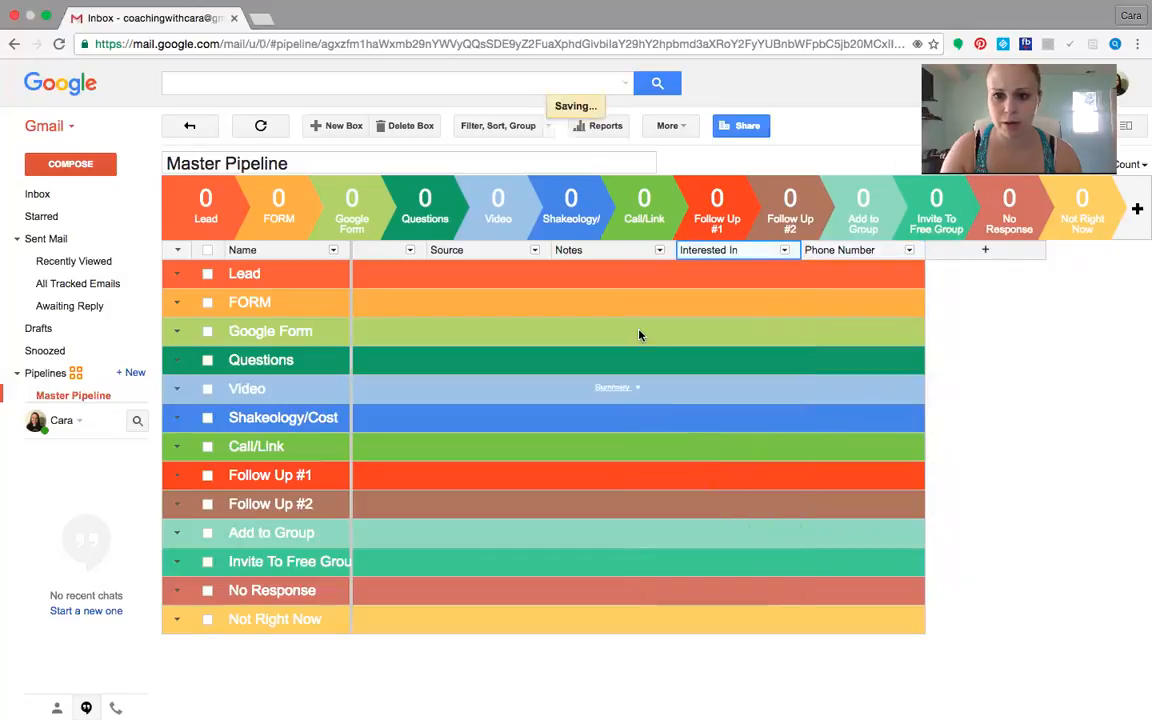
left_click(596, 255)
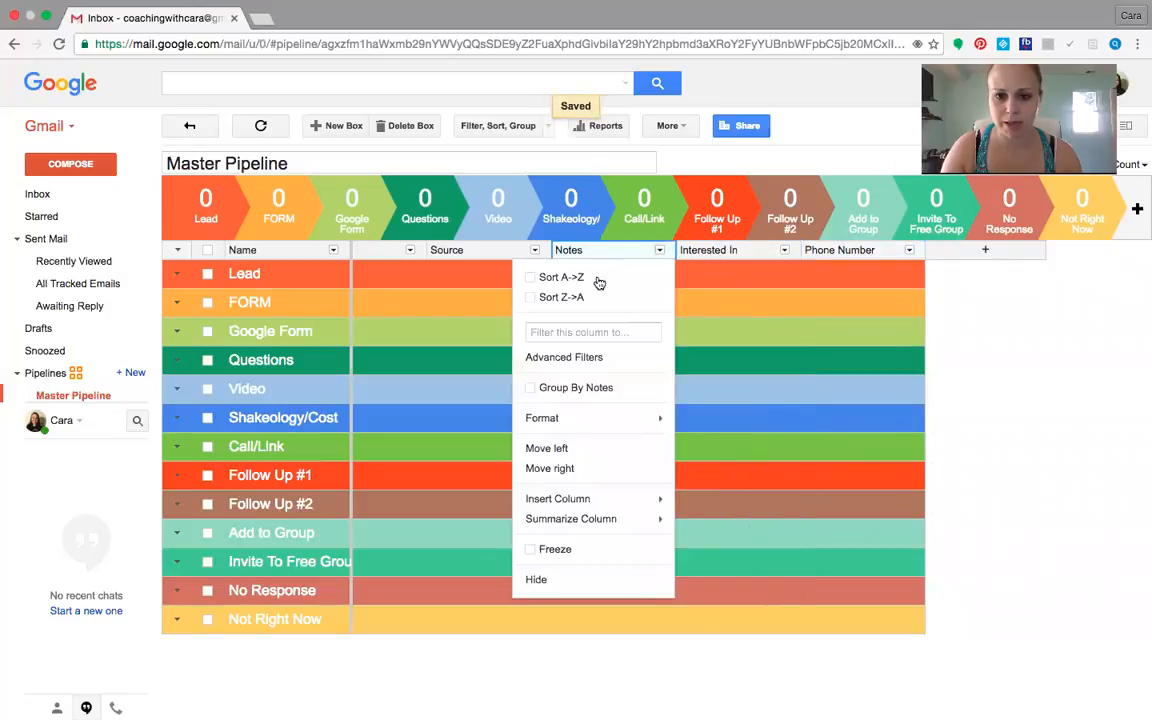
left_click(617, 452)
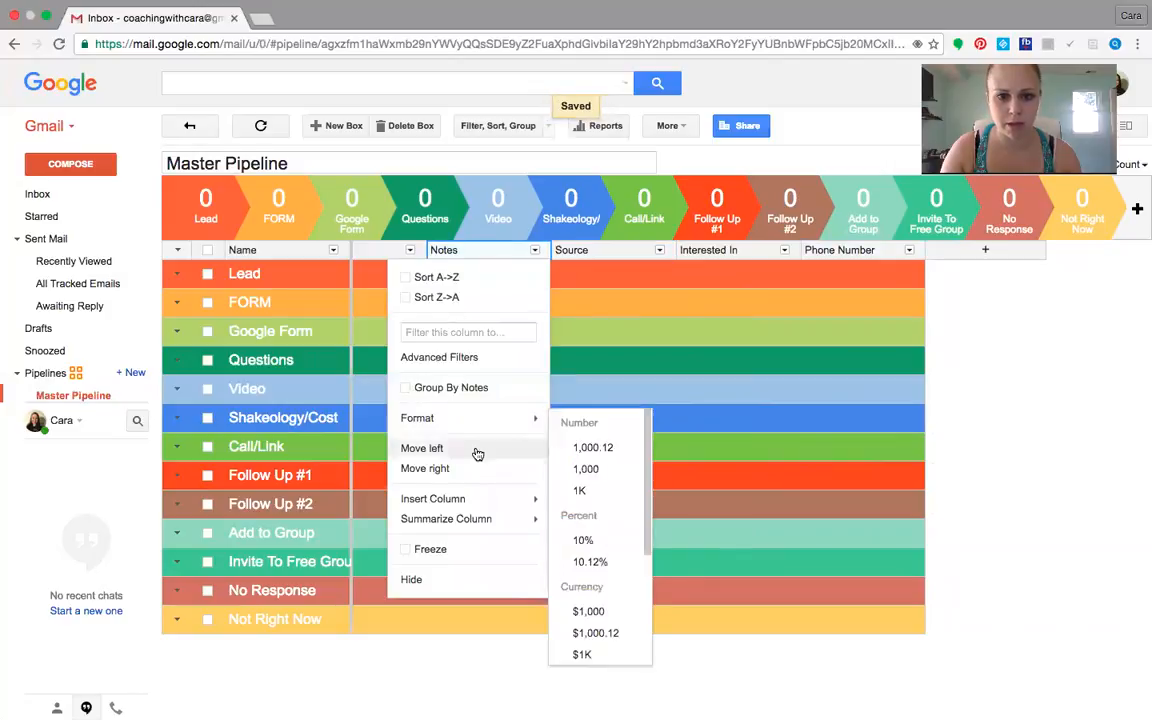
left_click(473, 450)
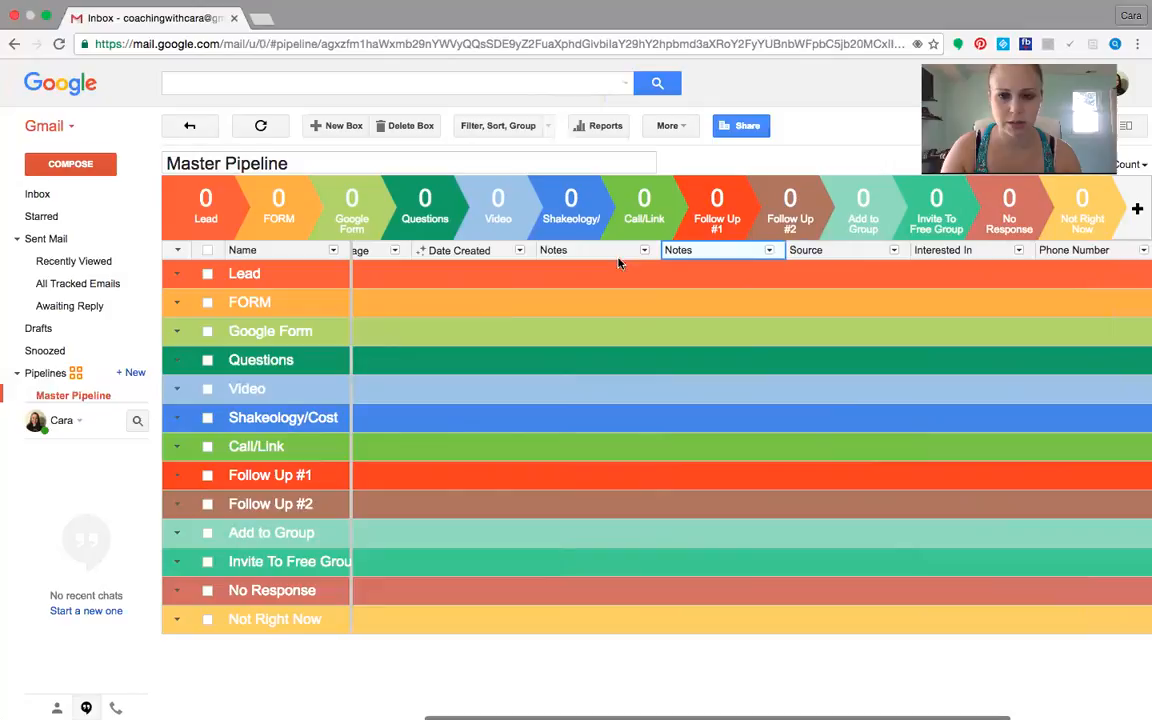
Delete the duplicate custom Notes column beside Source permanently, keeping the default Notes column
left_click(686, 252)
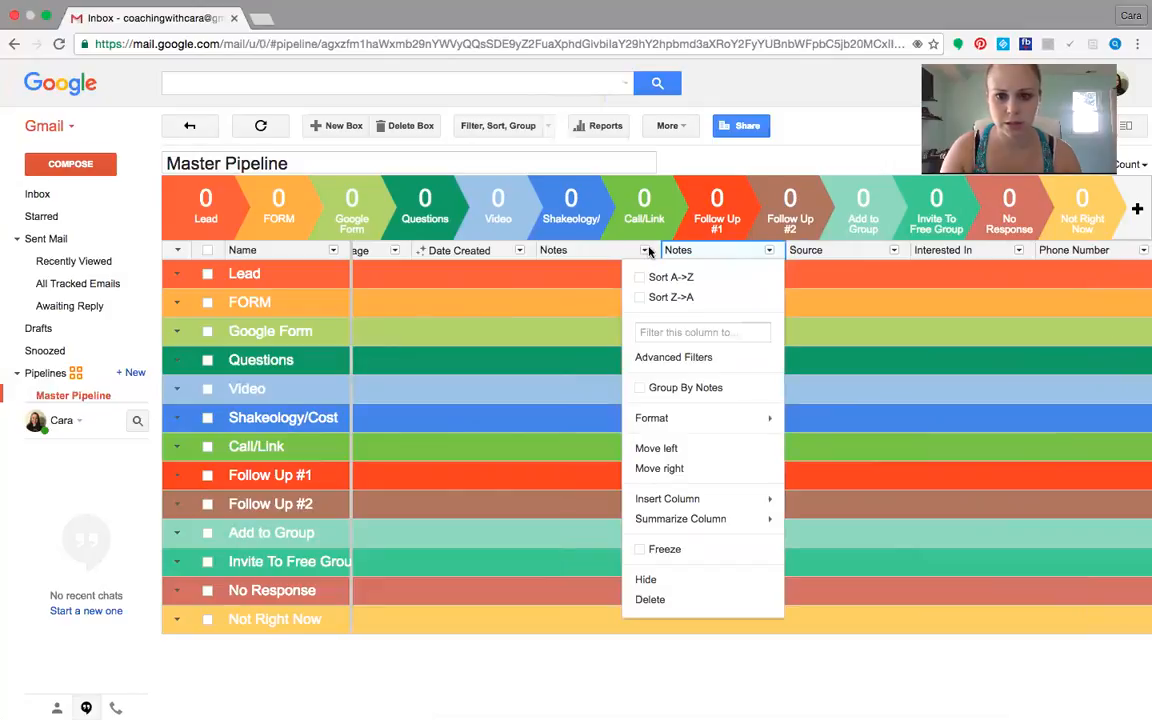
left_click(644, 250)
left_click(644, 250)
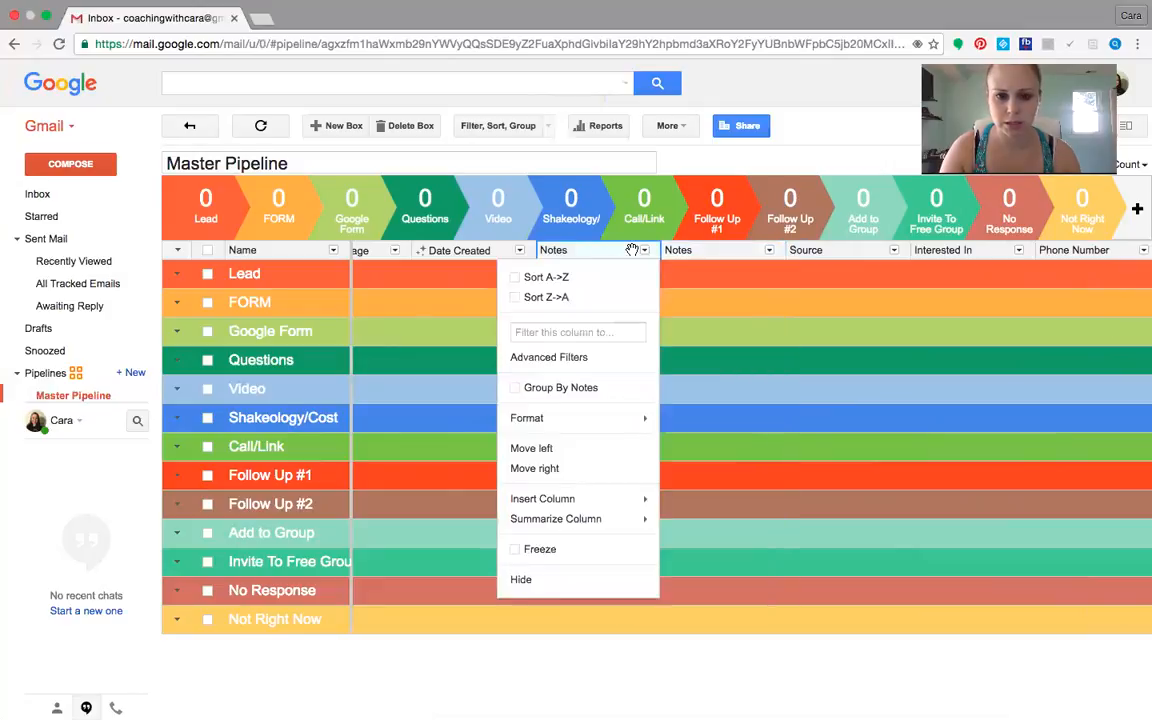
left_click(684, 250)
left_click(690, 600)
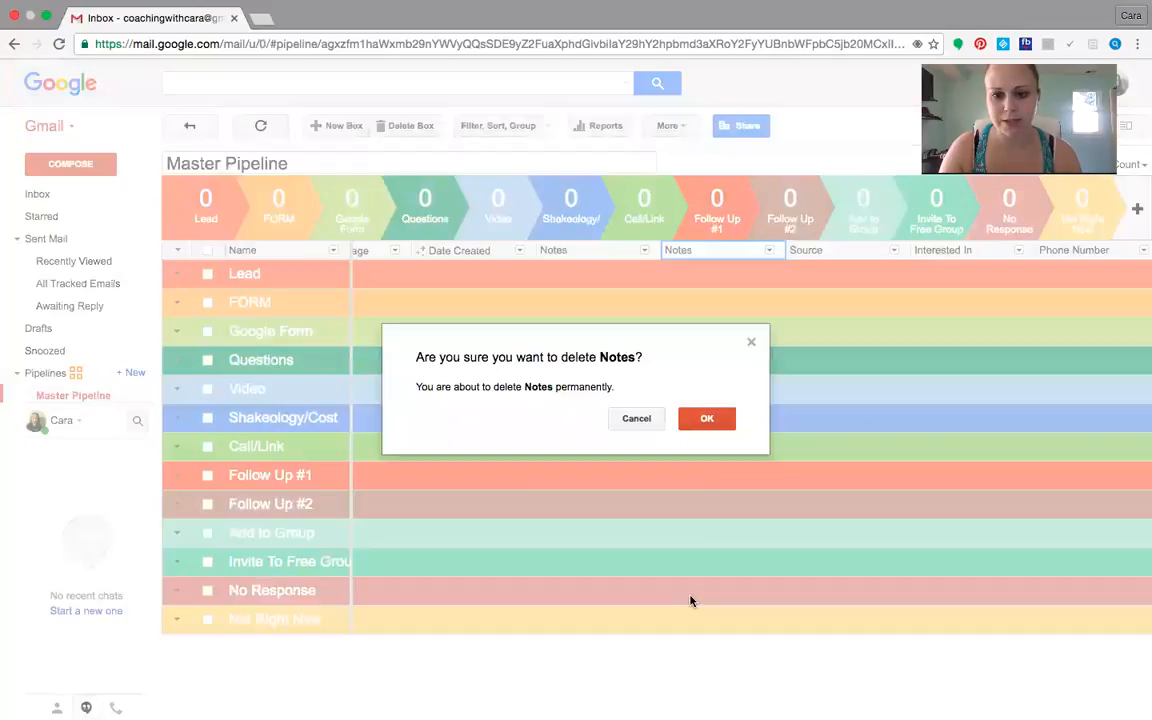
left_click(702, 417)
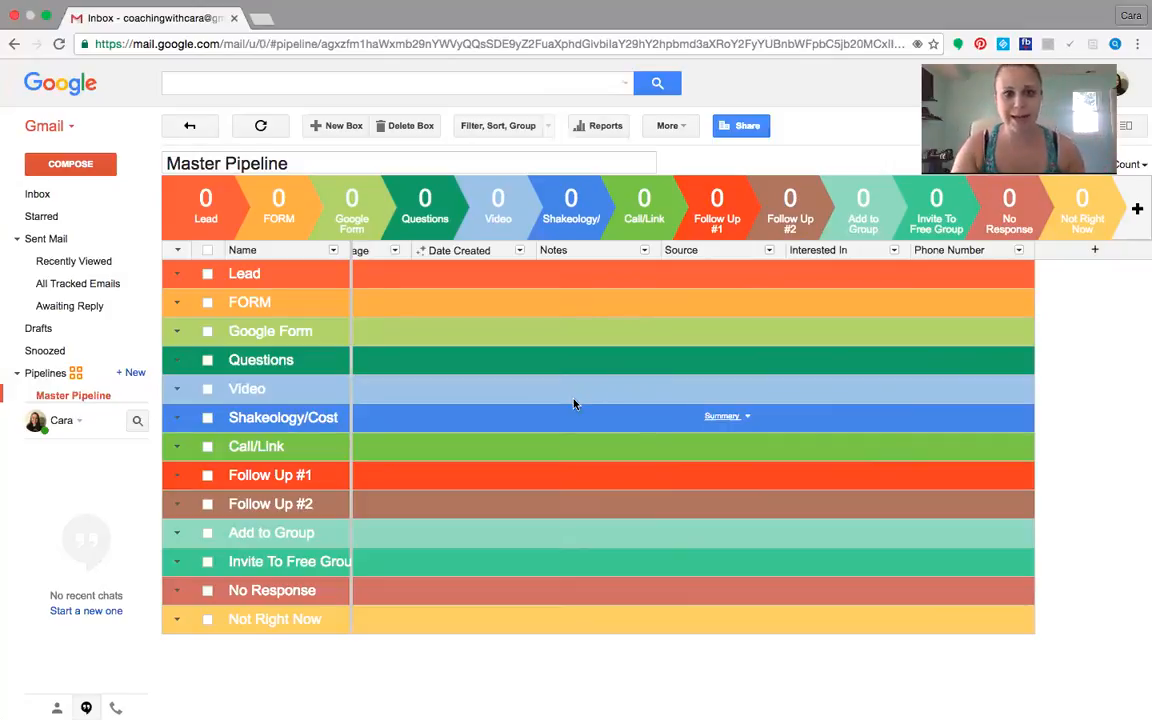
Delete the unused Sales / CRM pipeline
mouse_move(77, 366)
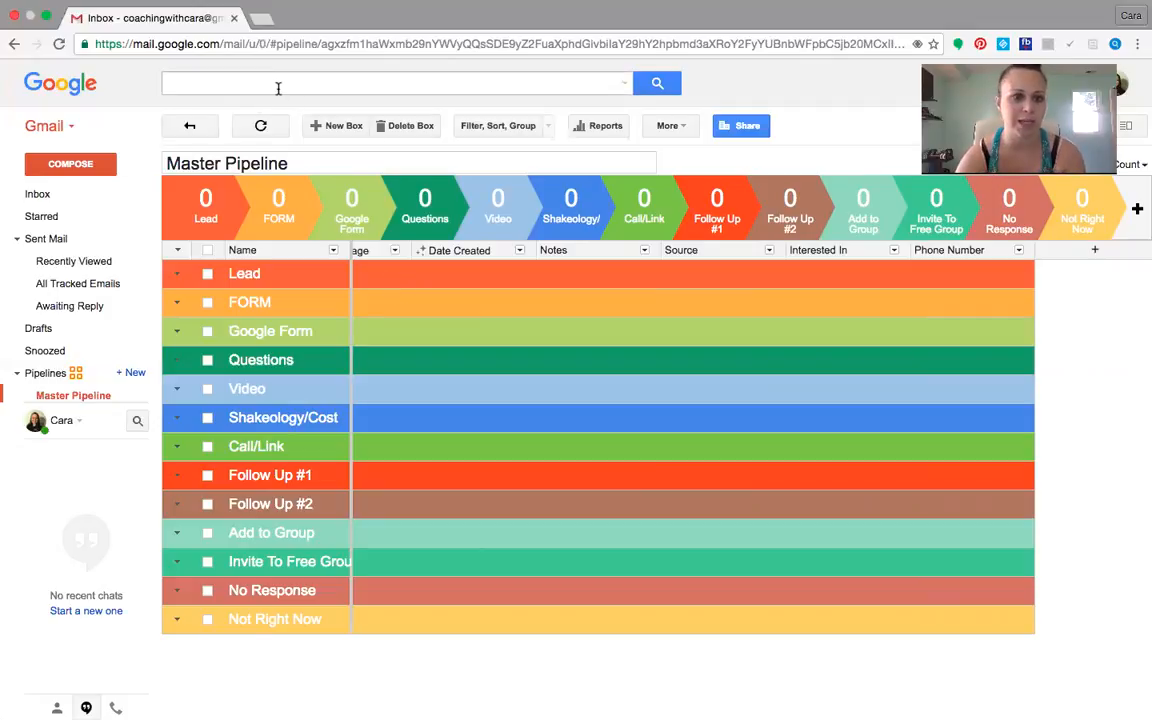
mouse_move(95, 393)
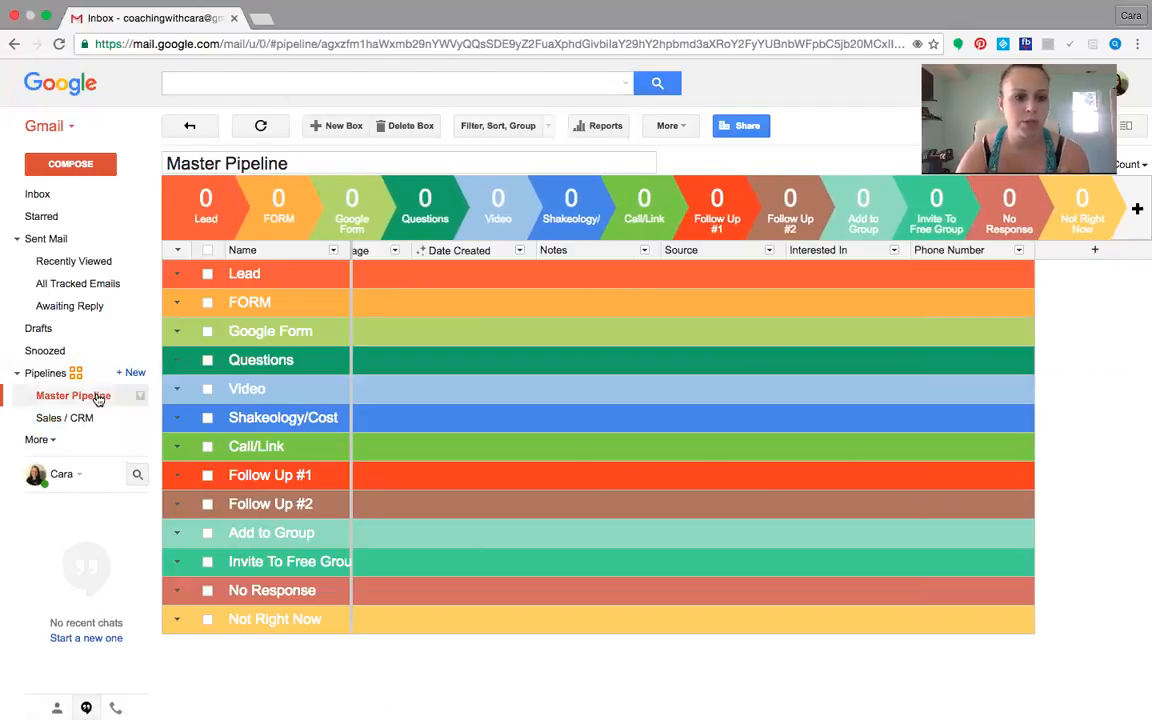
right_click(95, 418)
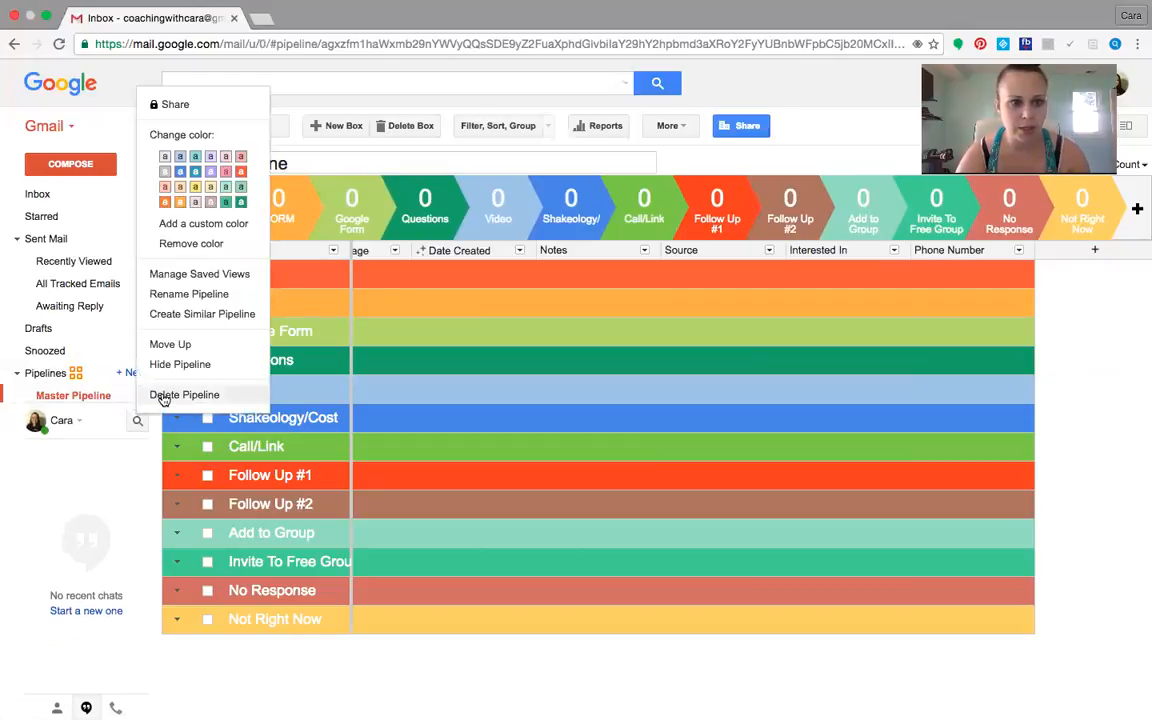
left_click(106, 331)
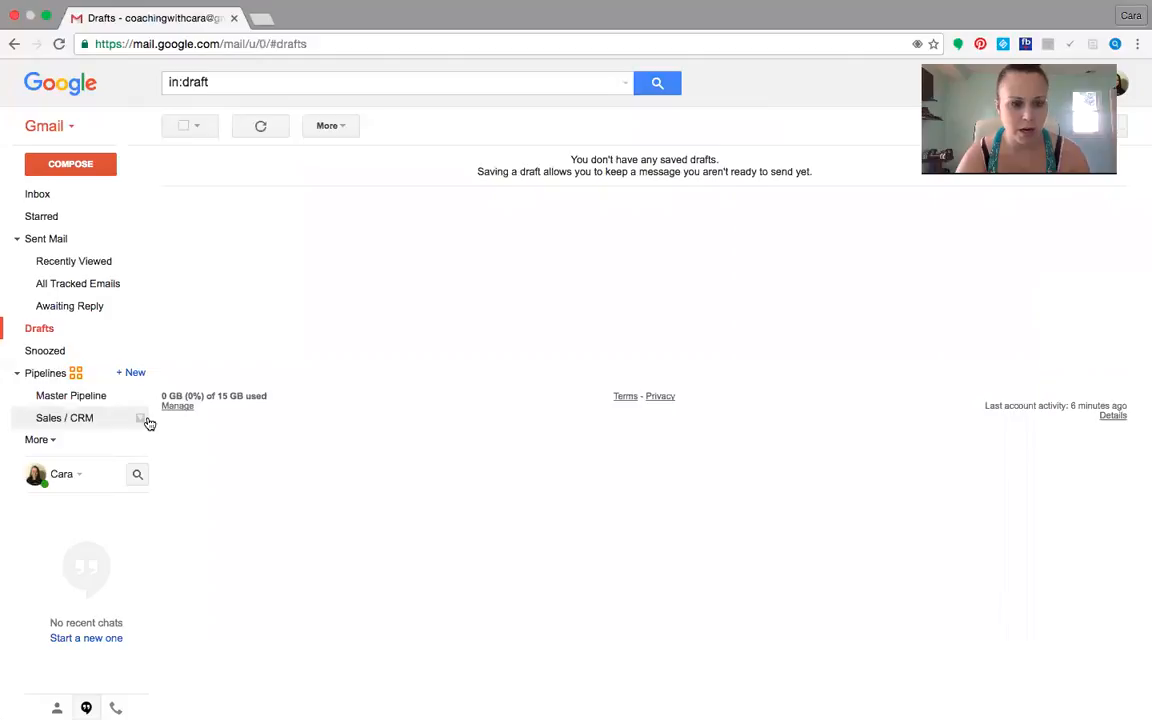
left_click(147, 422)
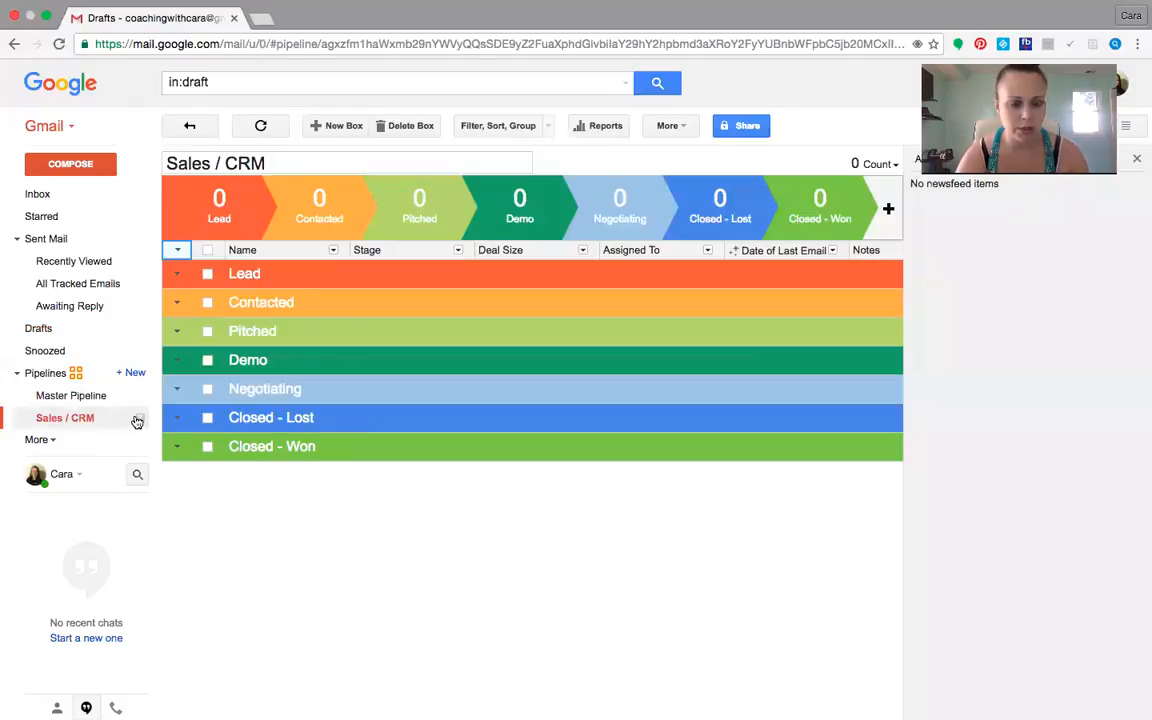
left_click(137, 421)
left_click(150, 395)
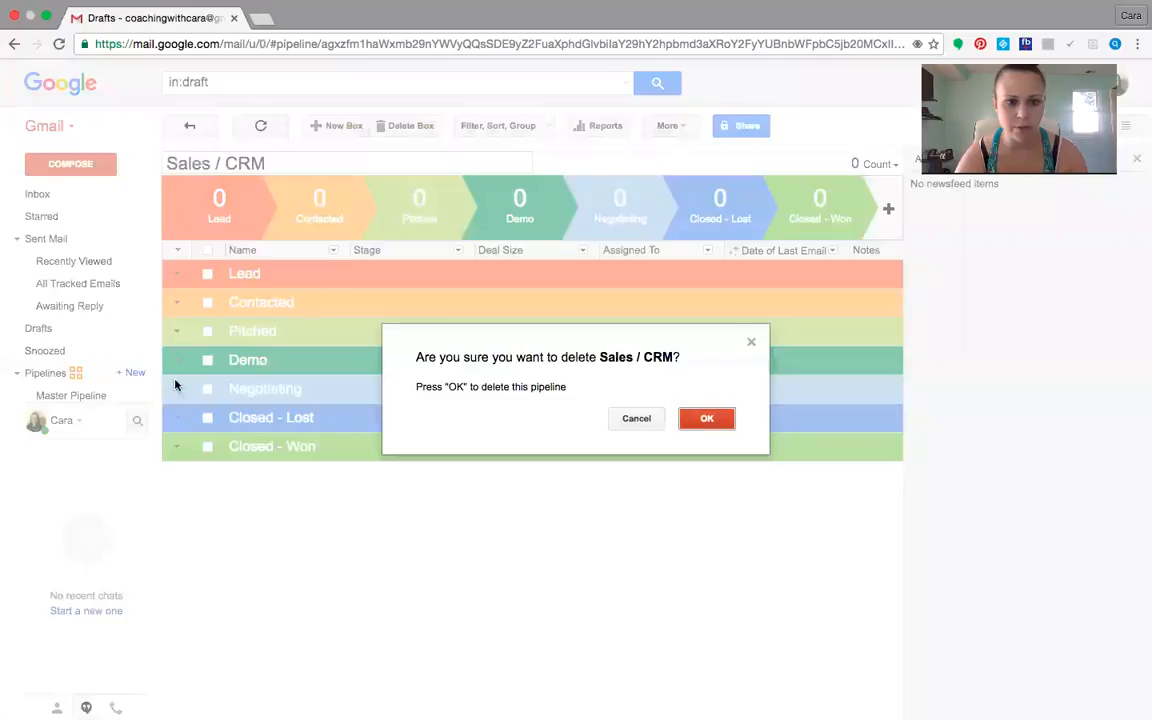
left_click(707, 418)
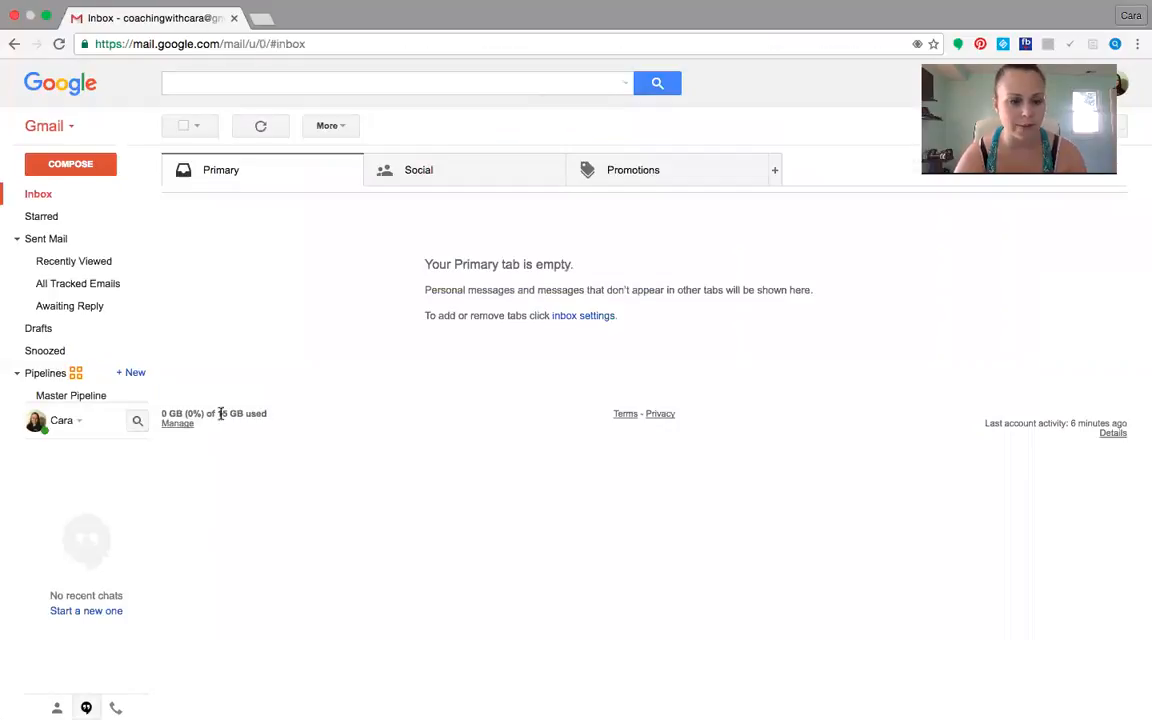
Create a similar pipeline from Master Pipeline and open the copy
left_click(72, 396)
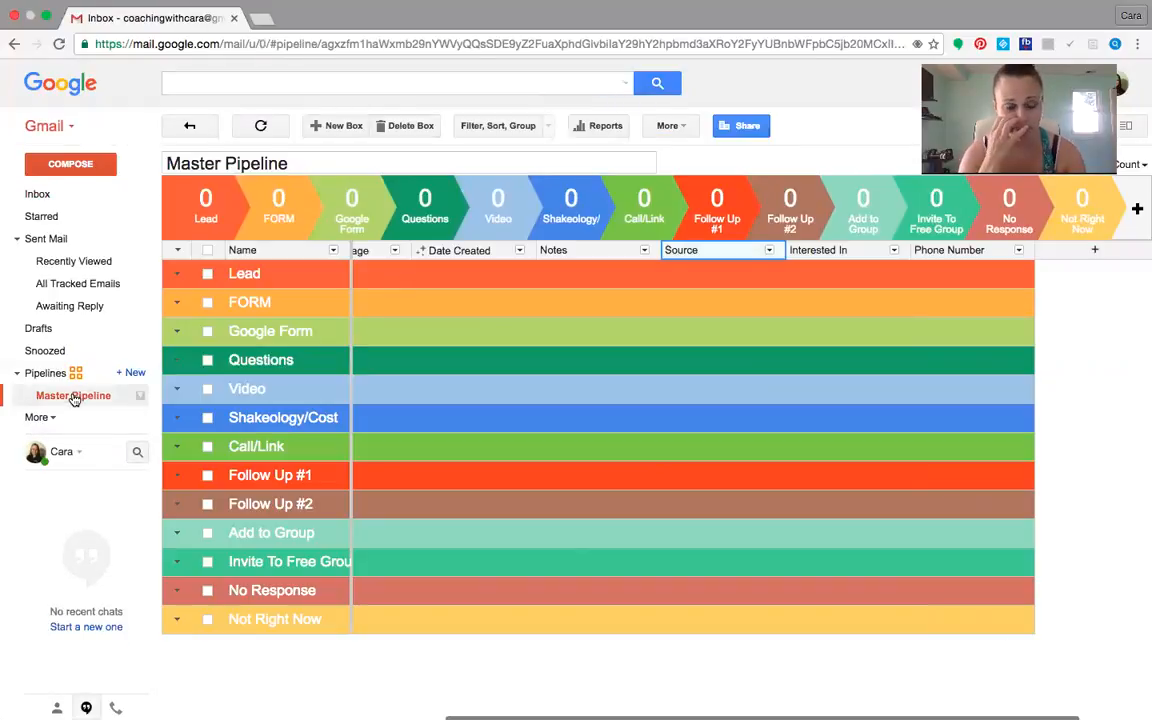
left_click(141, 400)
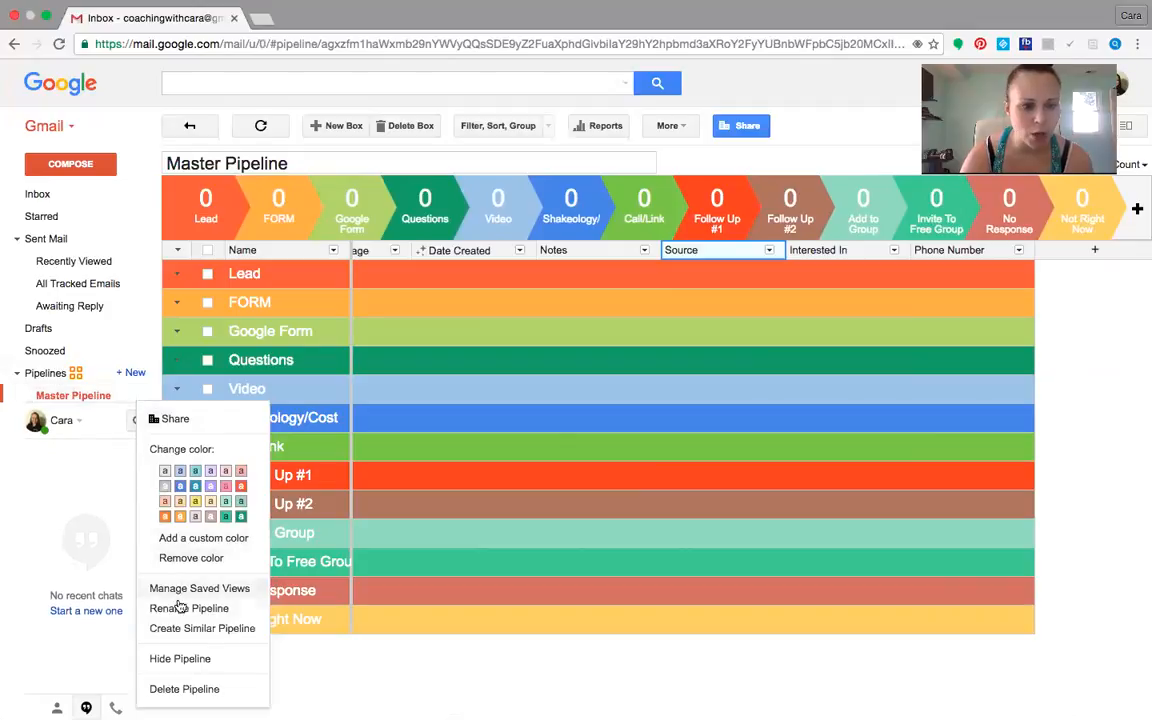
left_click(183, 630)
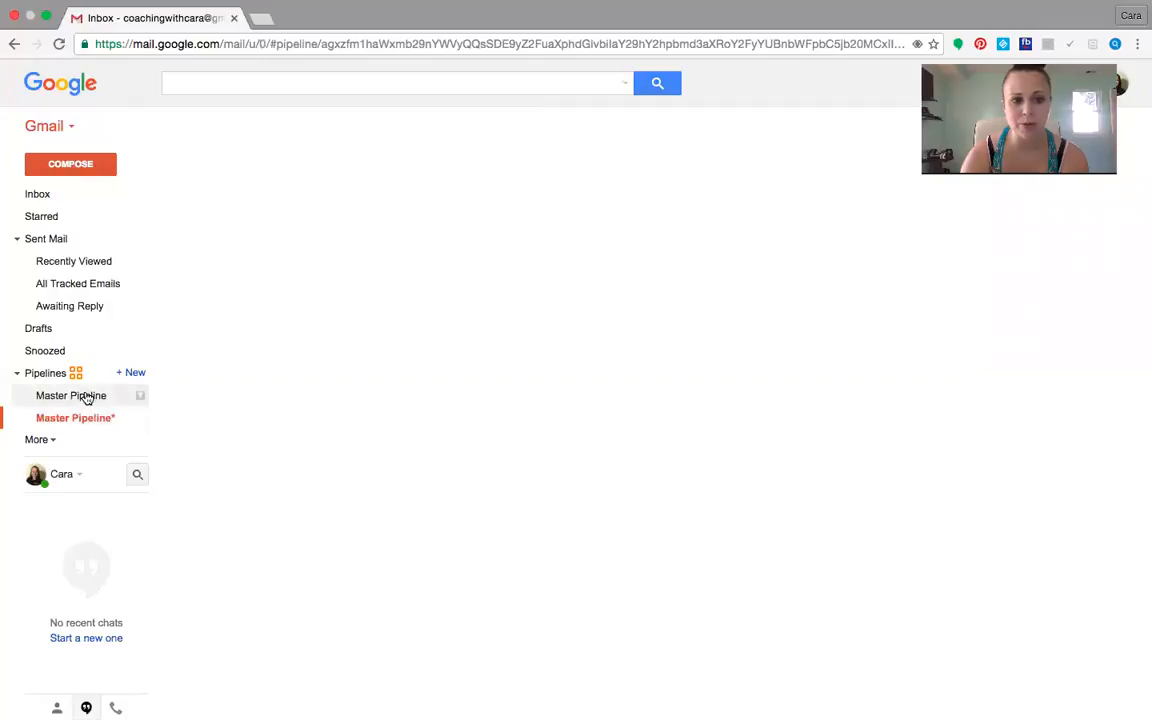
left_click(88, 396)
left_click(88, 418)
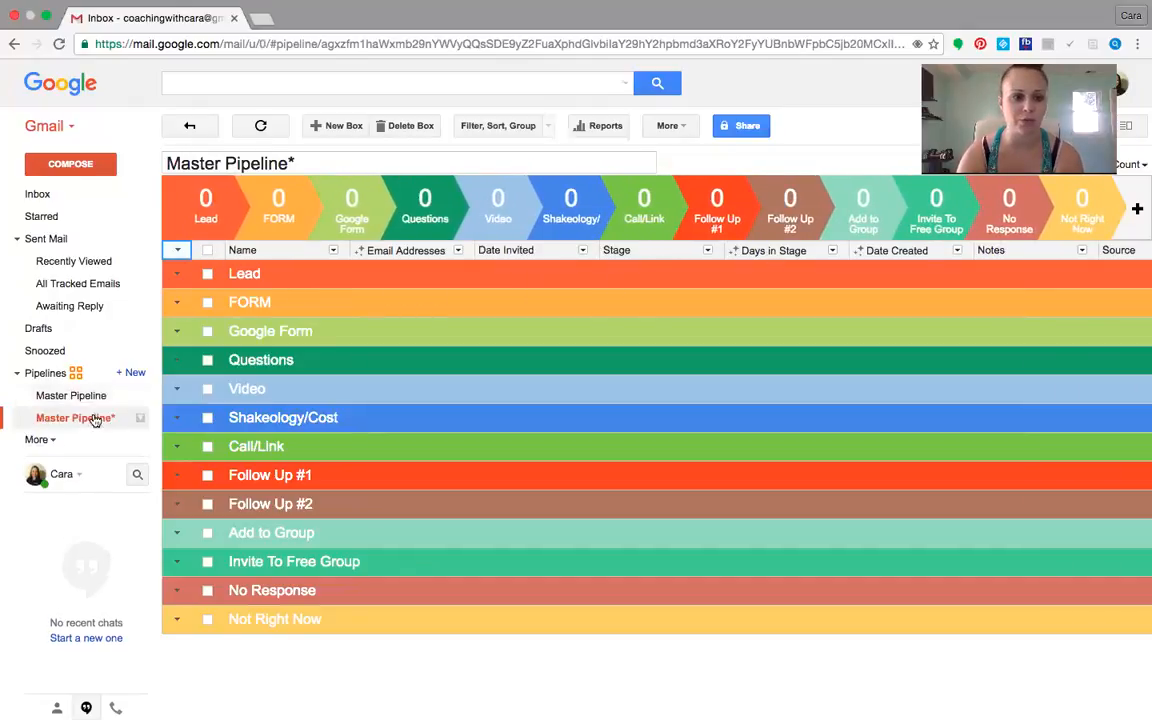
Rename the copied pipeline as Challenger Pipeline
left_click(141, 419)
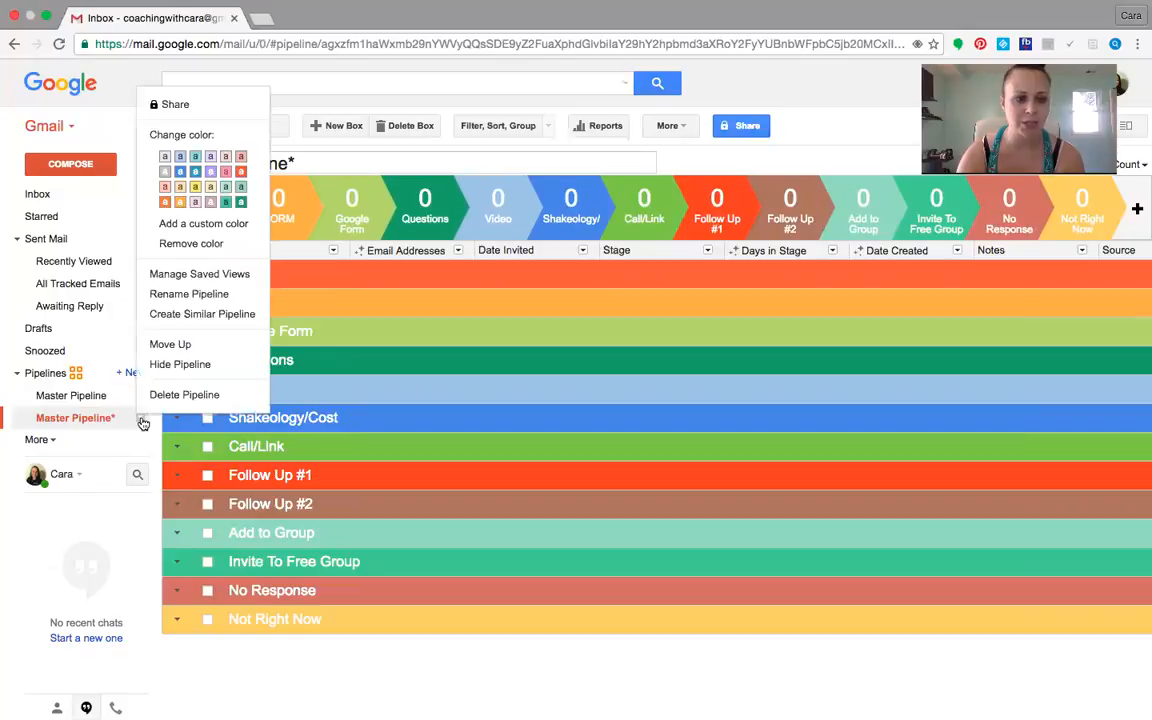
left_click(173, 293)
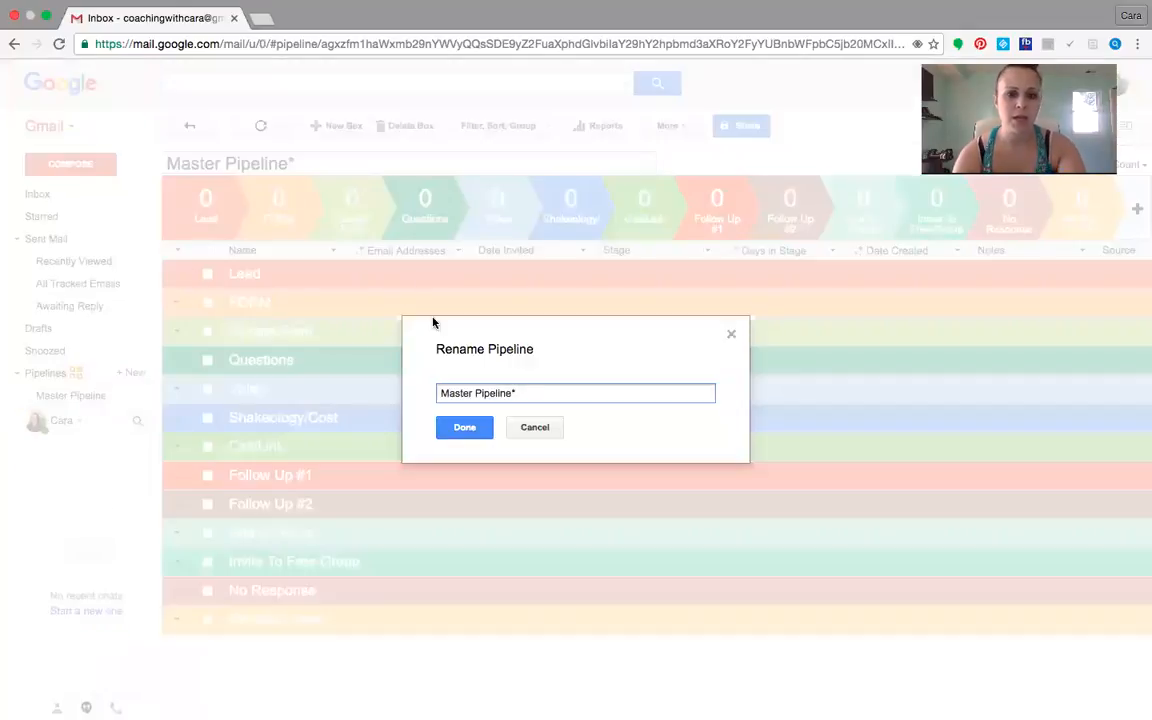
left_click_drag(540, 393, 411, 368)
type("Challeng")
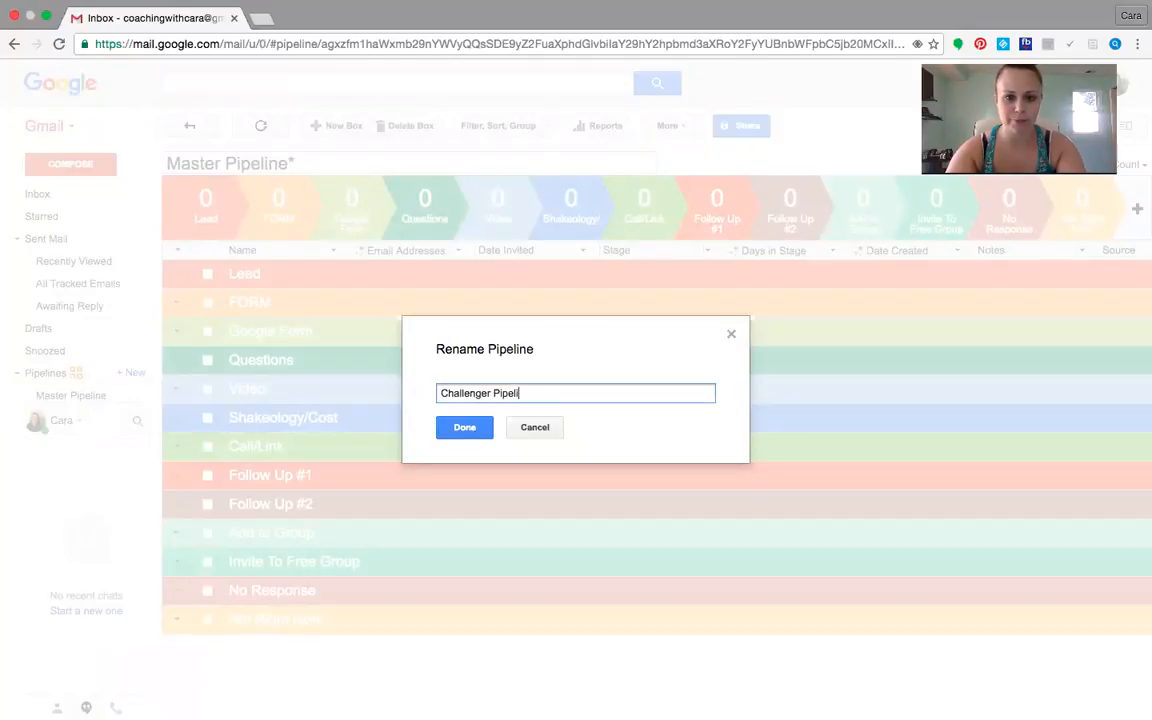
left_click(460, 428)
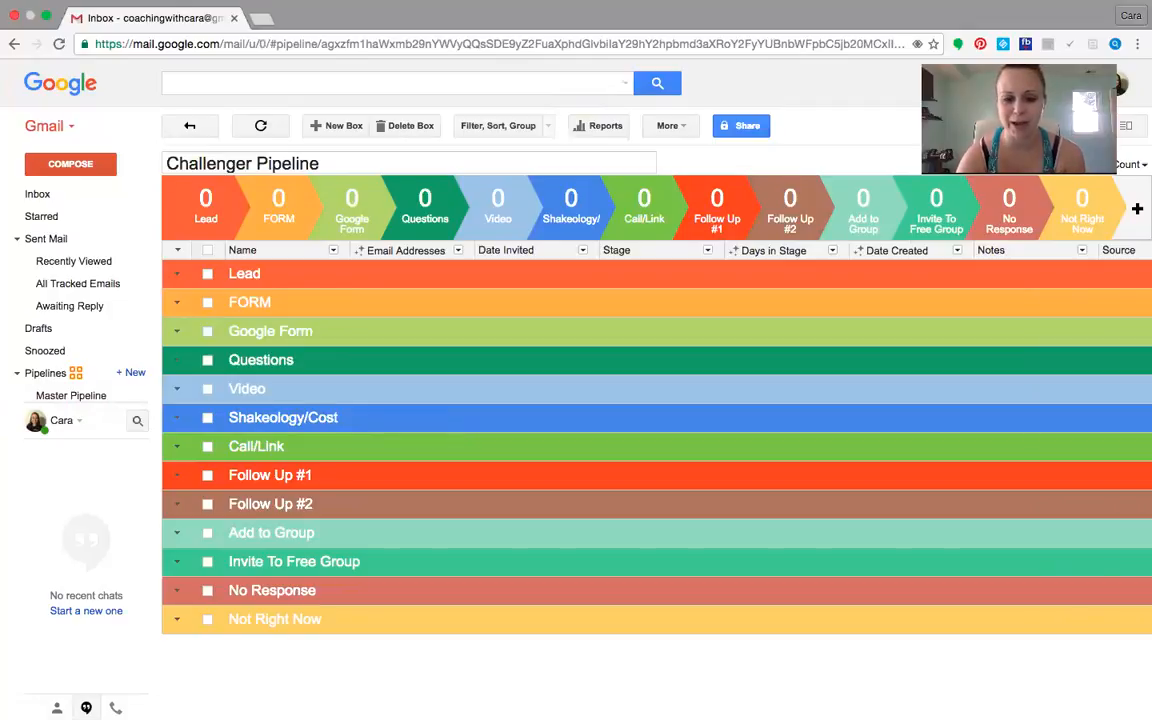
mouse_move(863, 700)
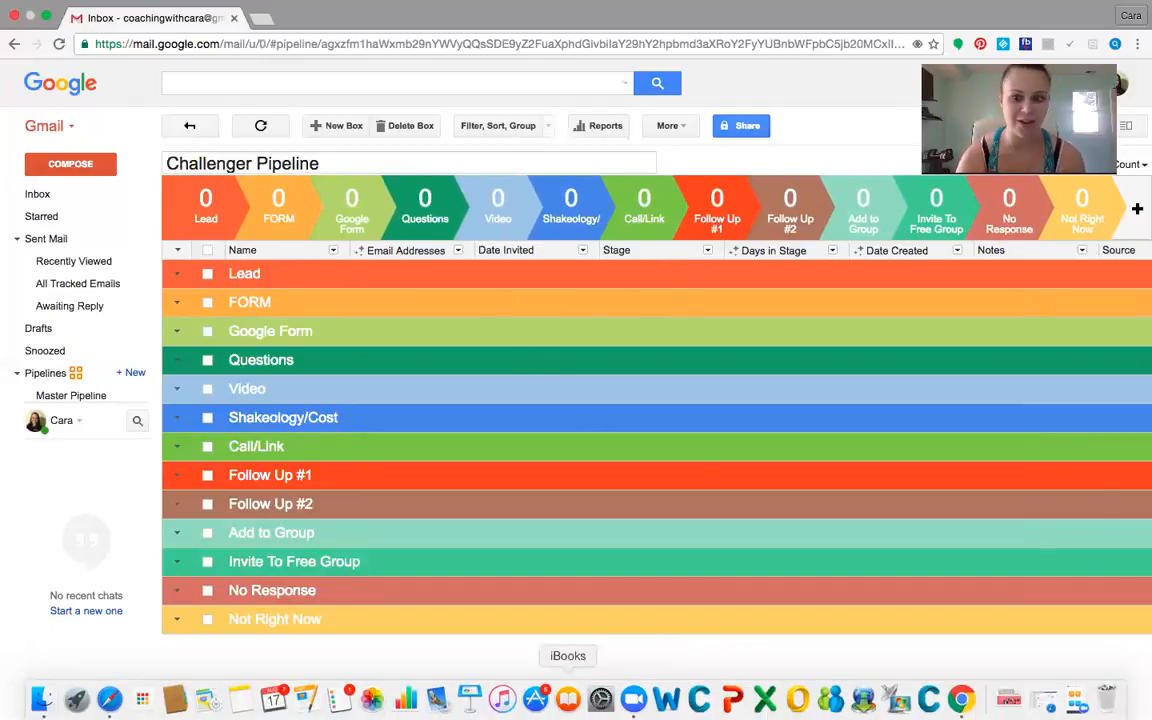
left_click(637, 700)
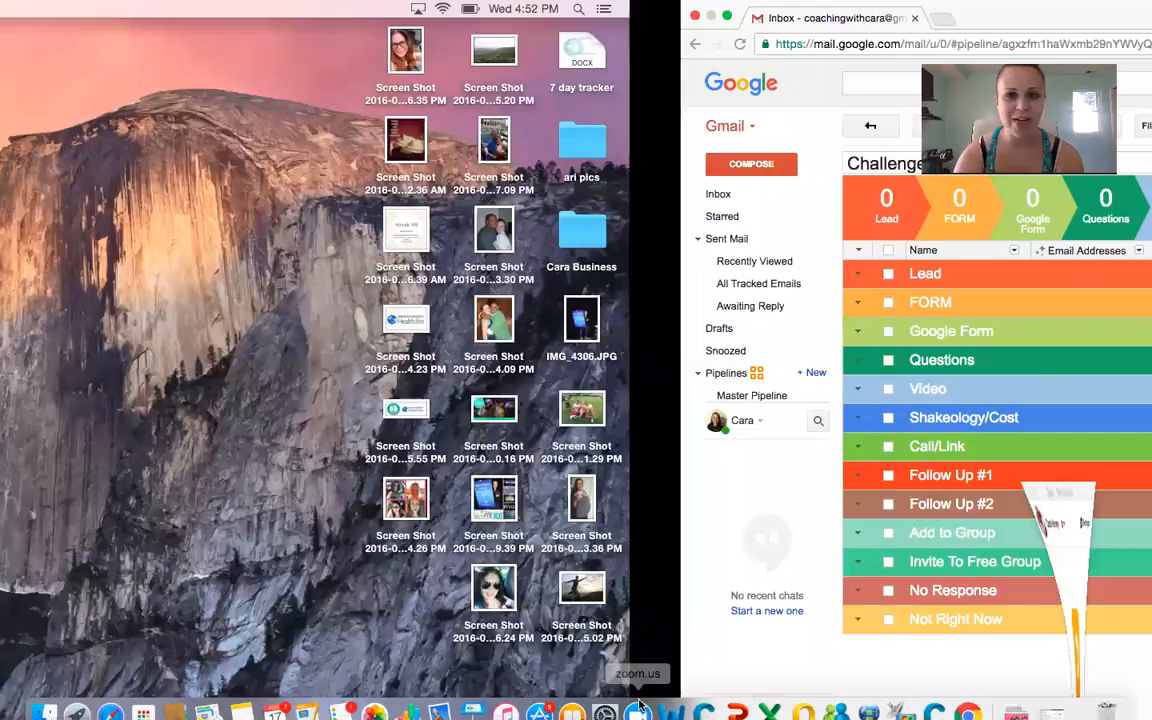